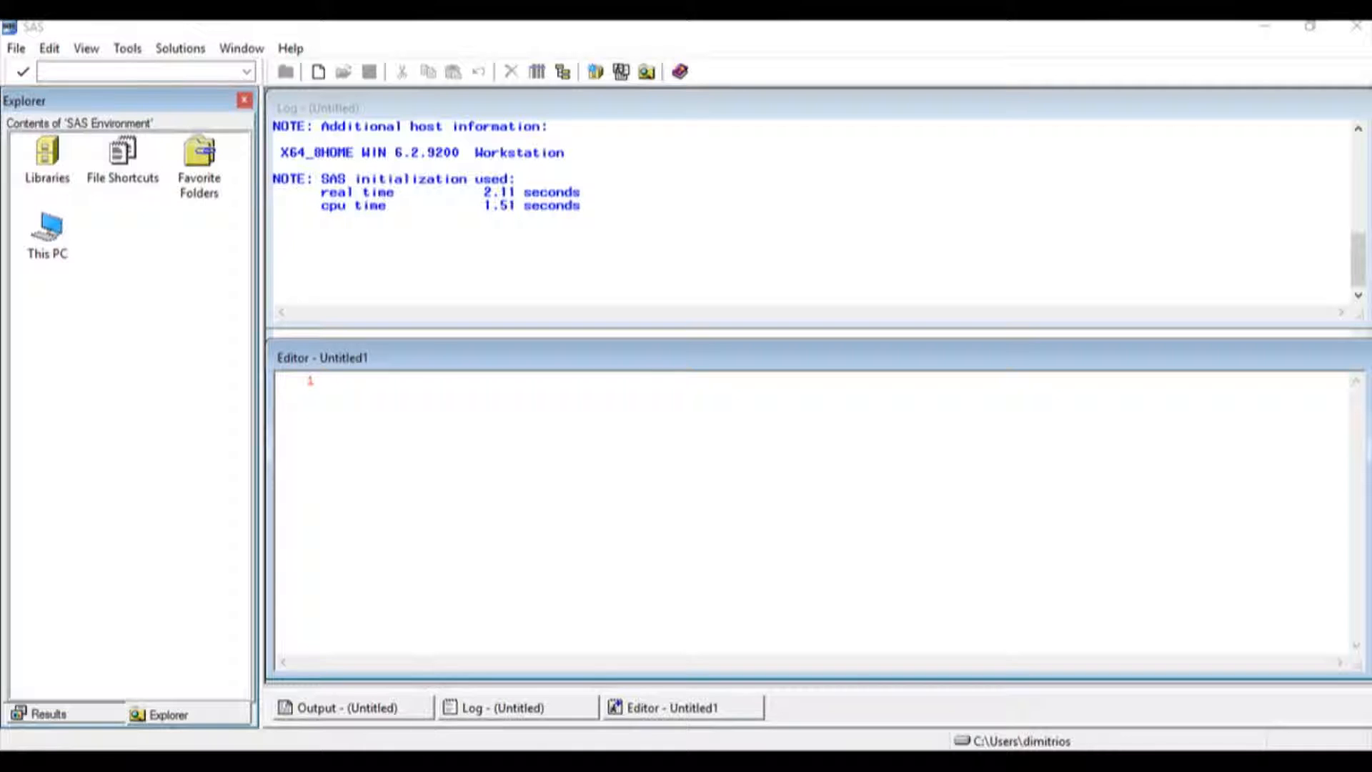
# Switch to RegressionYT.xlsx in Excel and examine the Y and X data, estimated coefficients, standard errors and t-statistics on the Solved sheet.
pyautogui.click(406, 690)
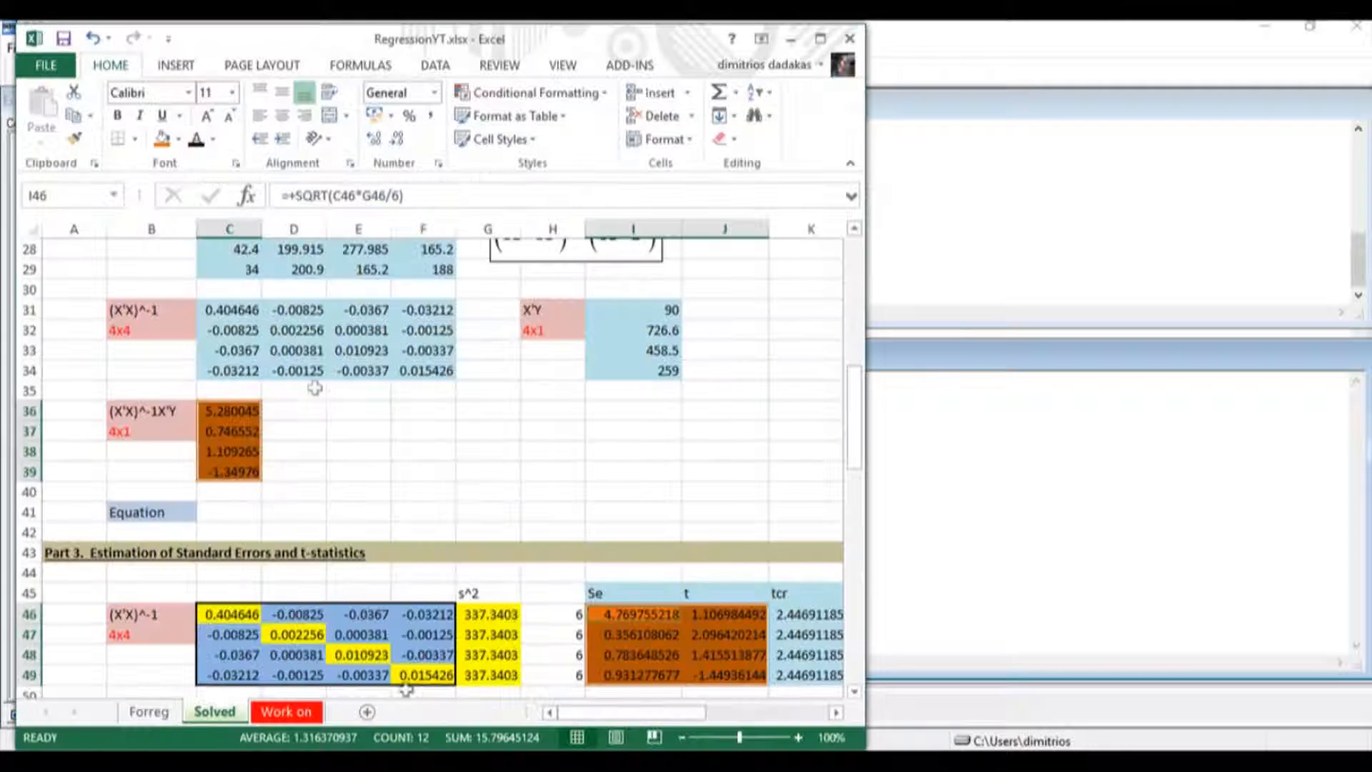
pyautogui.scroll(9, 187, 453)
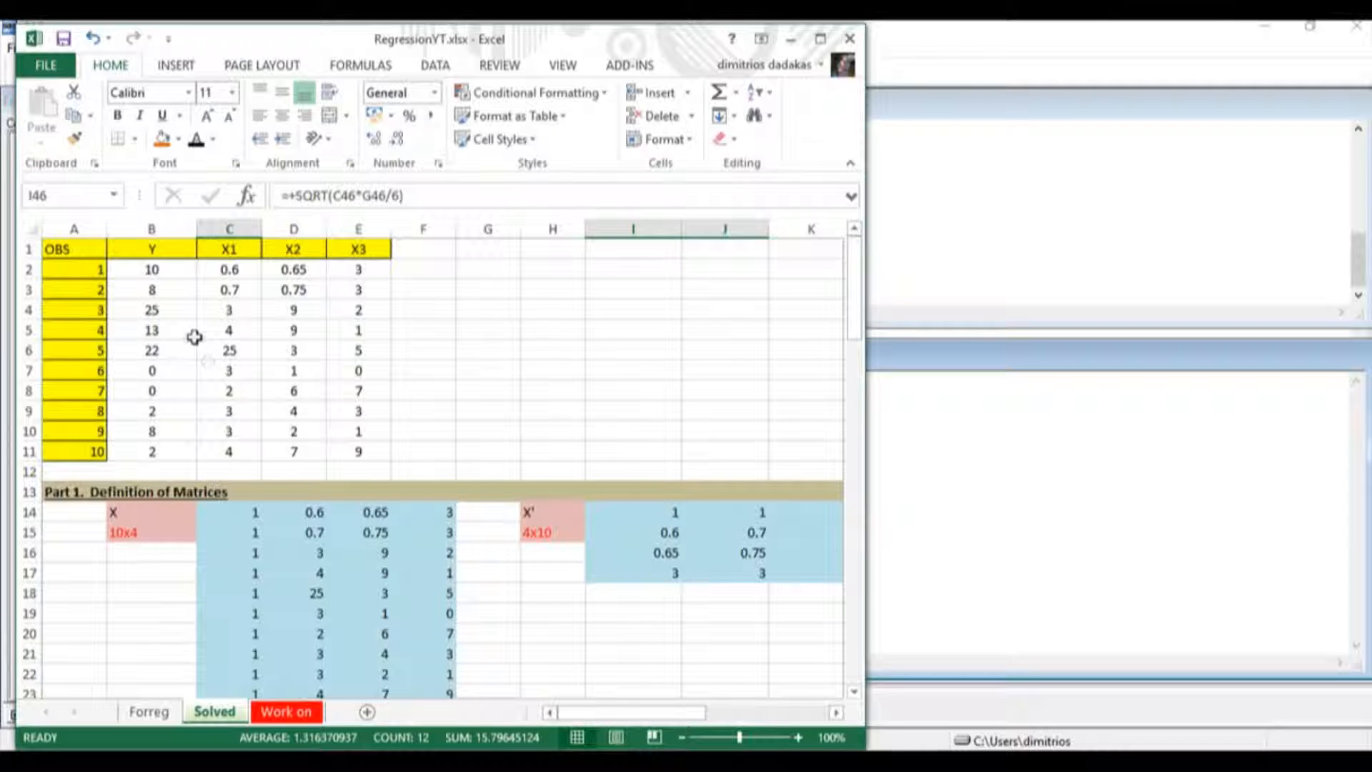
pyautogui.moveTo(148, 252); pyautogui.dragTo(163, 455)
pyautogui.moveTo(229, 249); pyautogui.dragTo(353, 448)
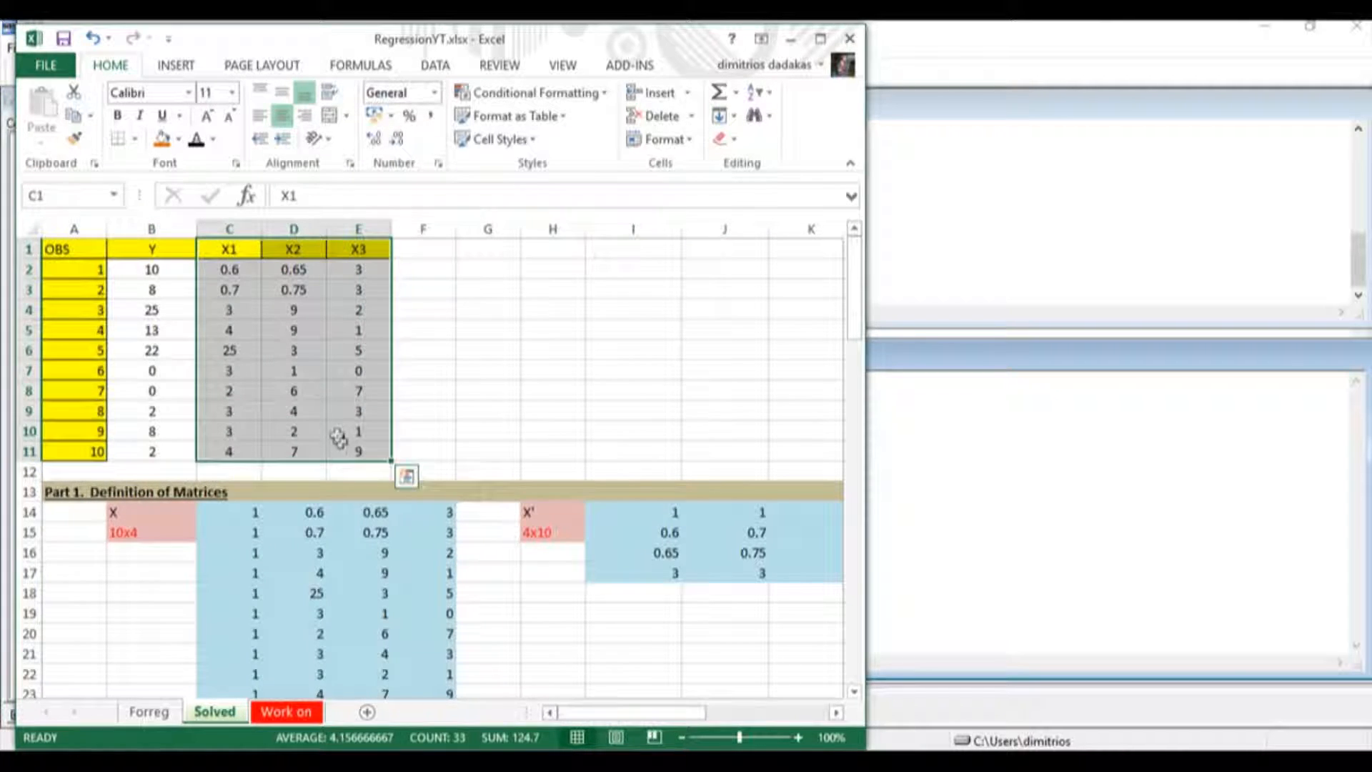
pyautogui.scroll(-7, 337, 429)
pyautogui.scroll(-3, 337, 423)
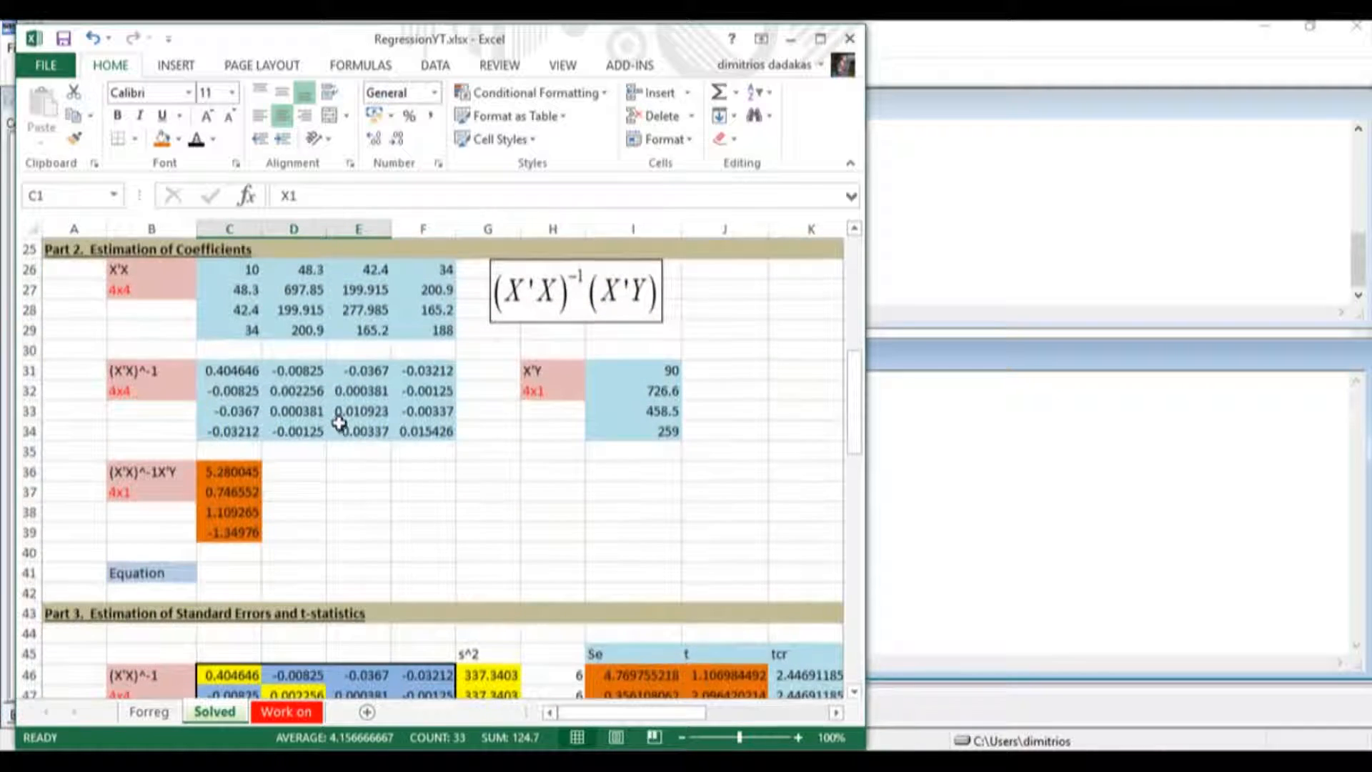
pyautogui.moveTo(223, 350); pyautogui.dragTo(223, 417)
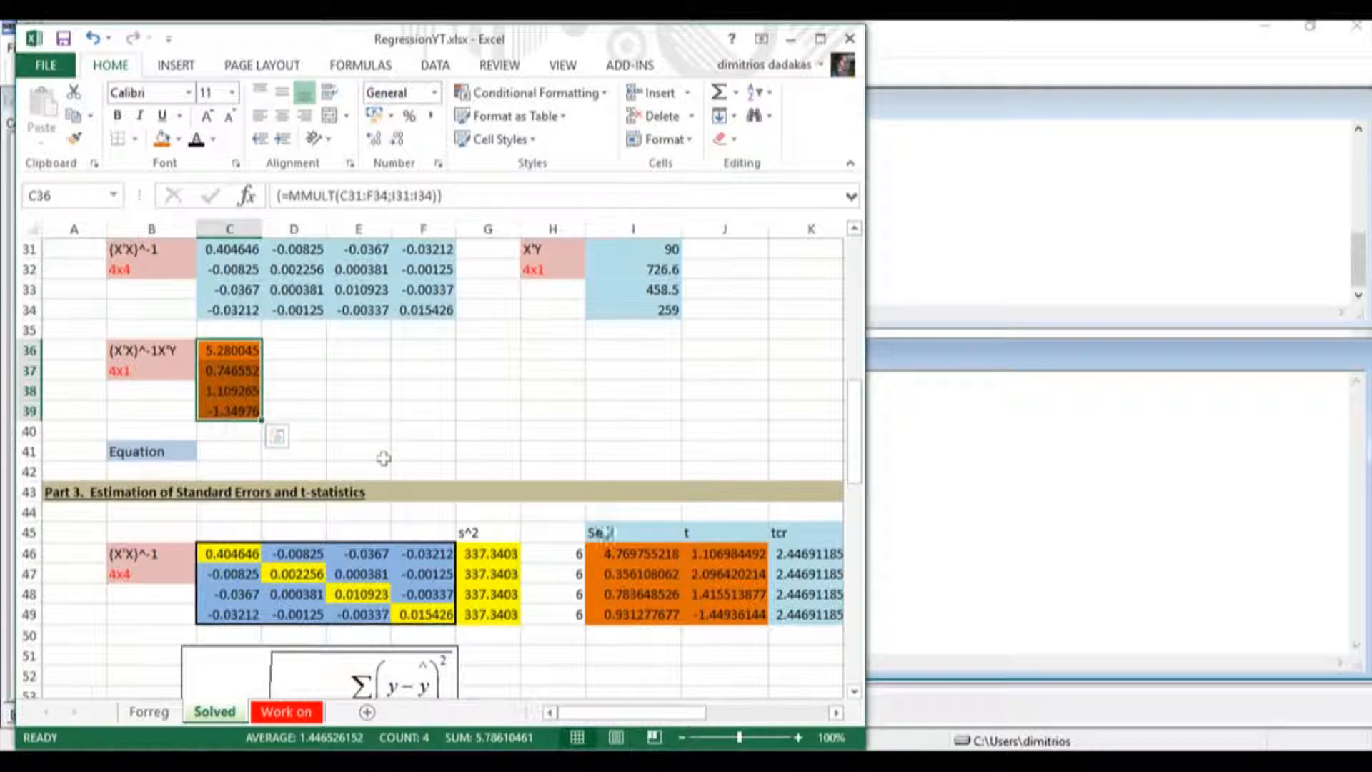
pyautogui.moveTo(610, 553); pyautogui.dragTo(741, 628)
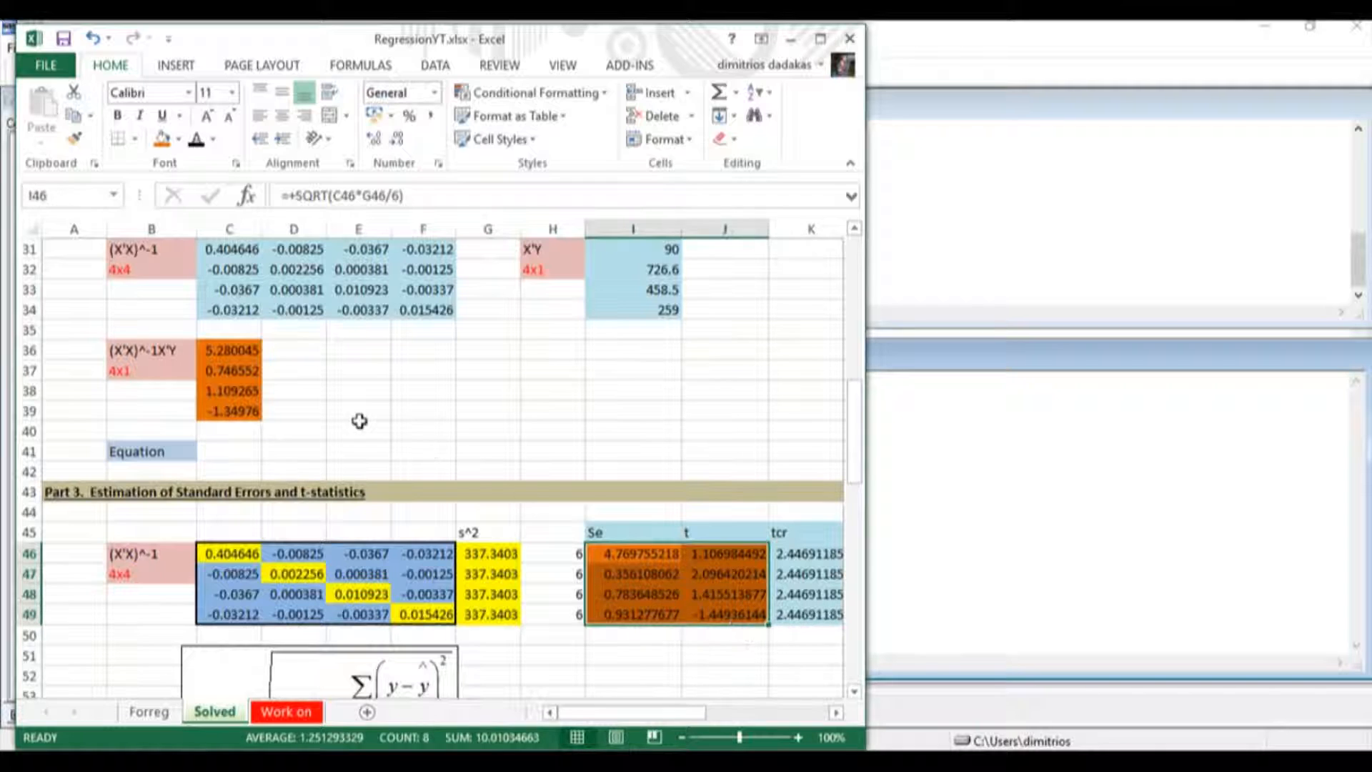
pyautogui.click(313, 397)
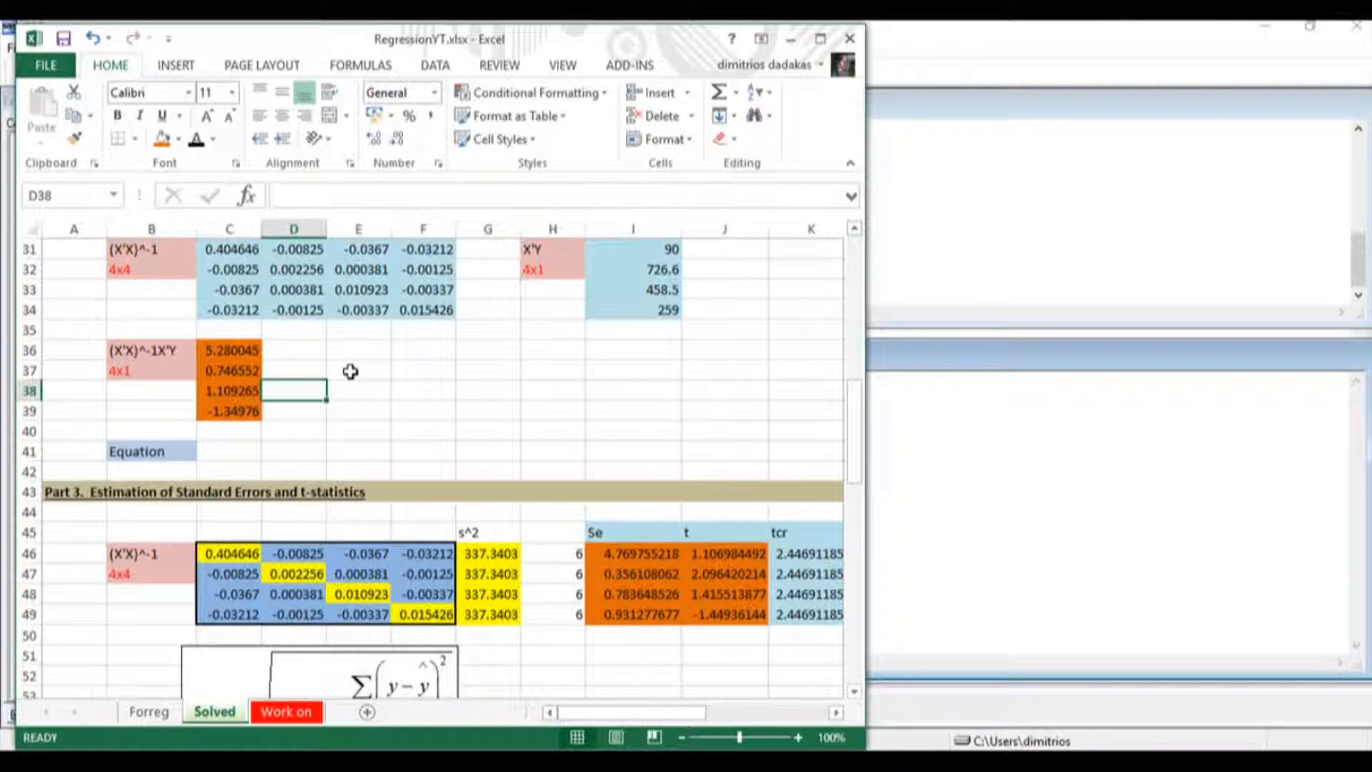
pyautogui.click(312, 369)
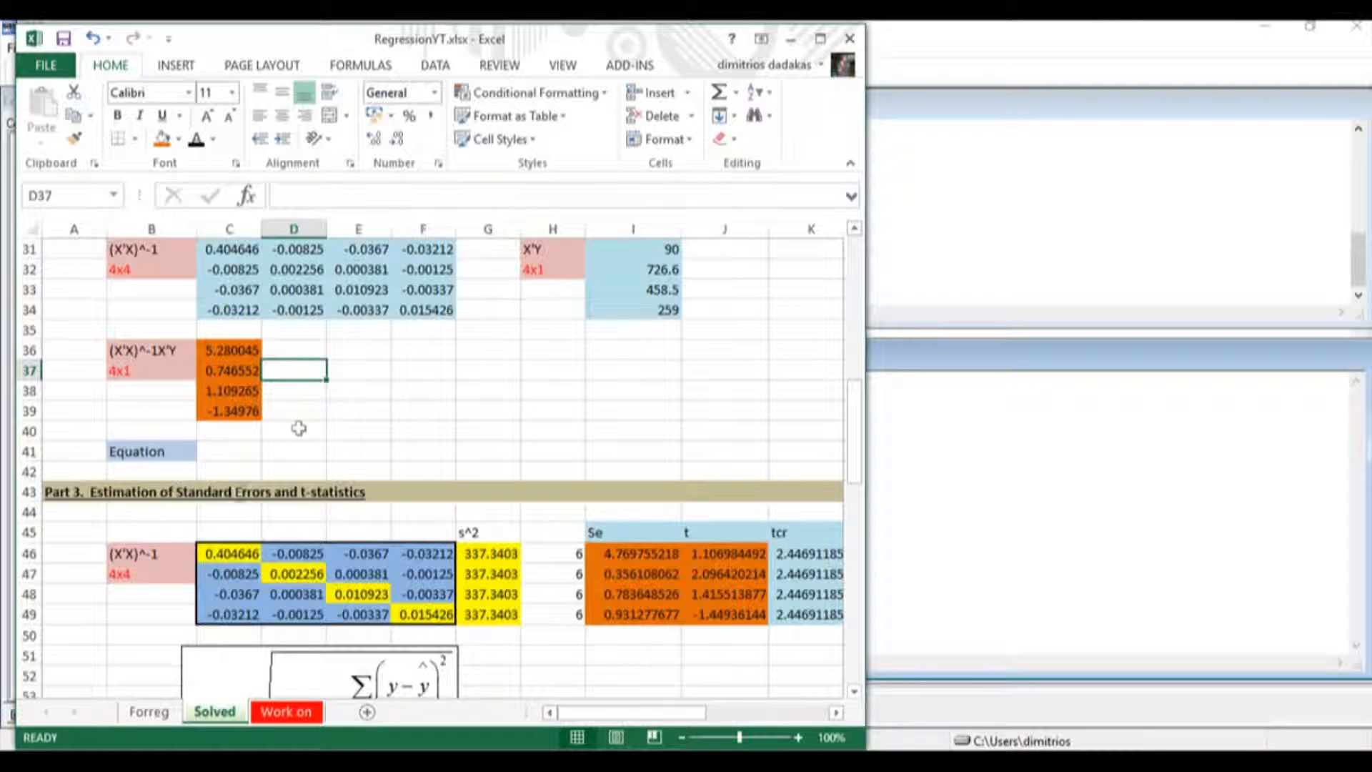
# View the regression data on the Forreg sheet, and return to the empty program editor in SAS.
pyautogui.click(164, 715)
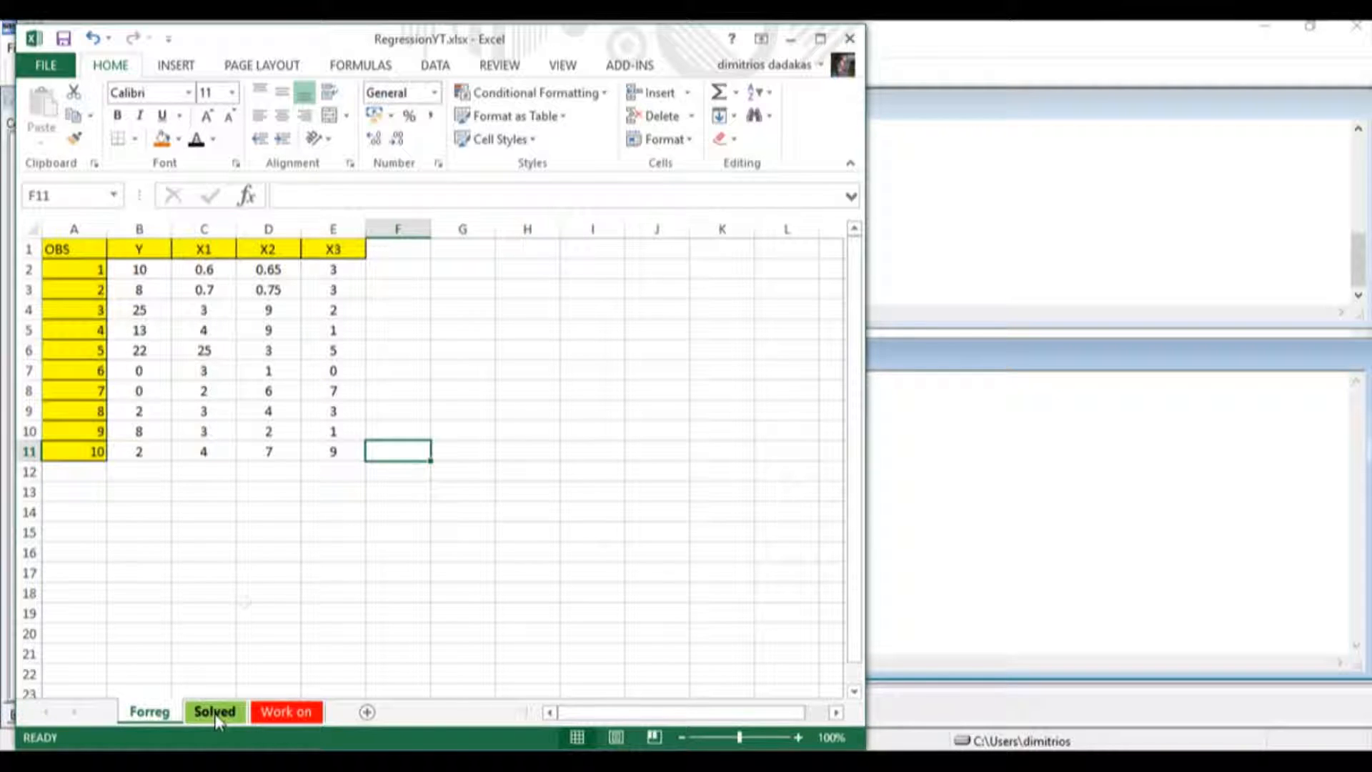
pyautogui.click(793, 40)
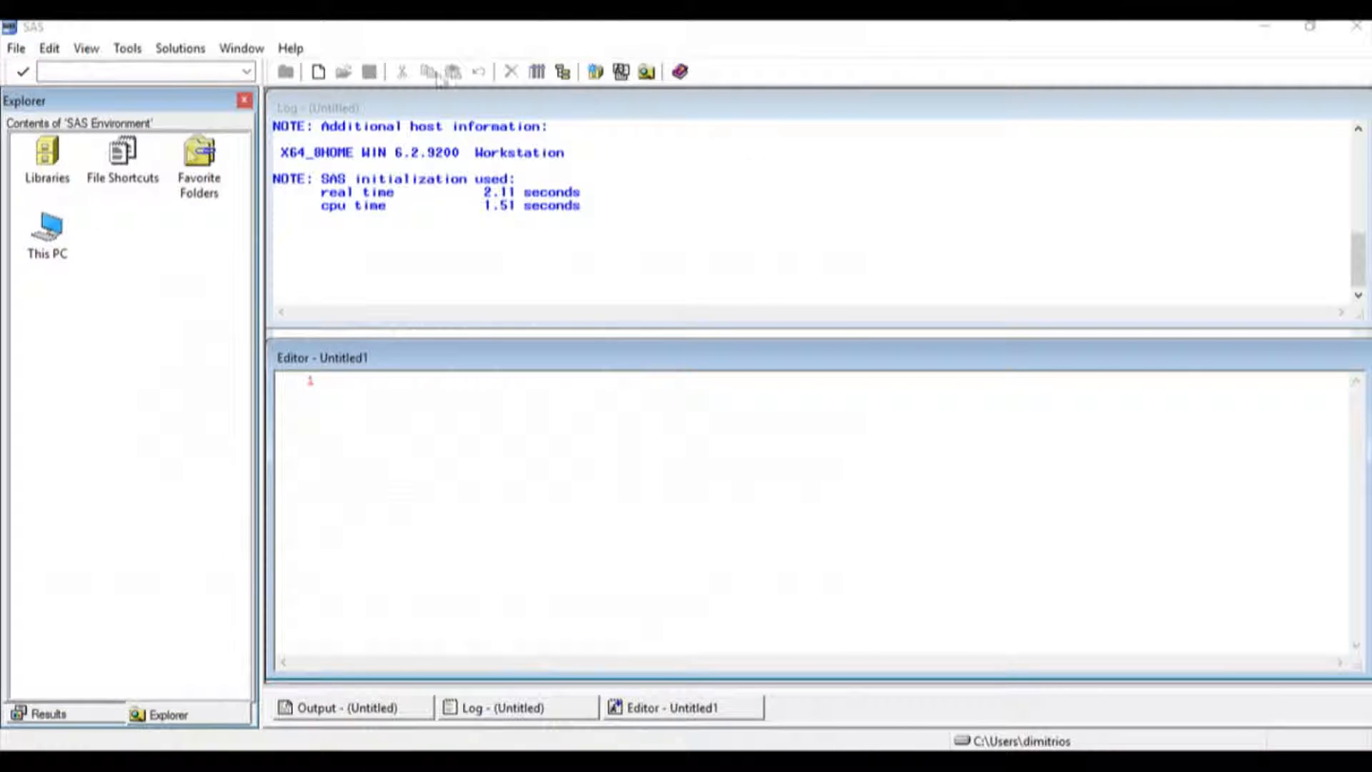
pyautogui.click(391, 408)
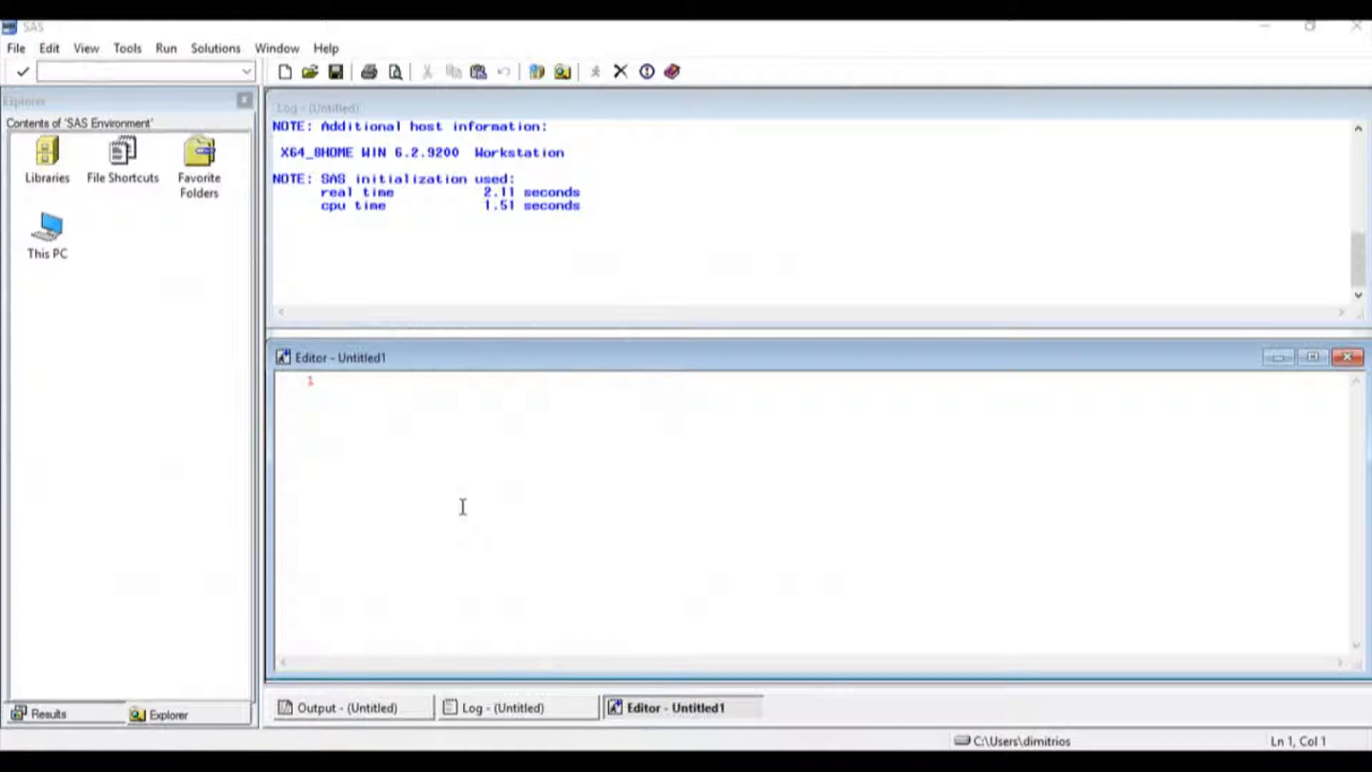
# Resize the Output and Log windows so that they sit side by side above the program editor.
pyautogui.click(446, 247)
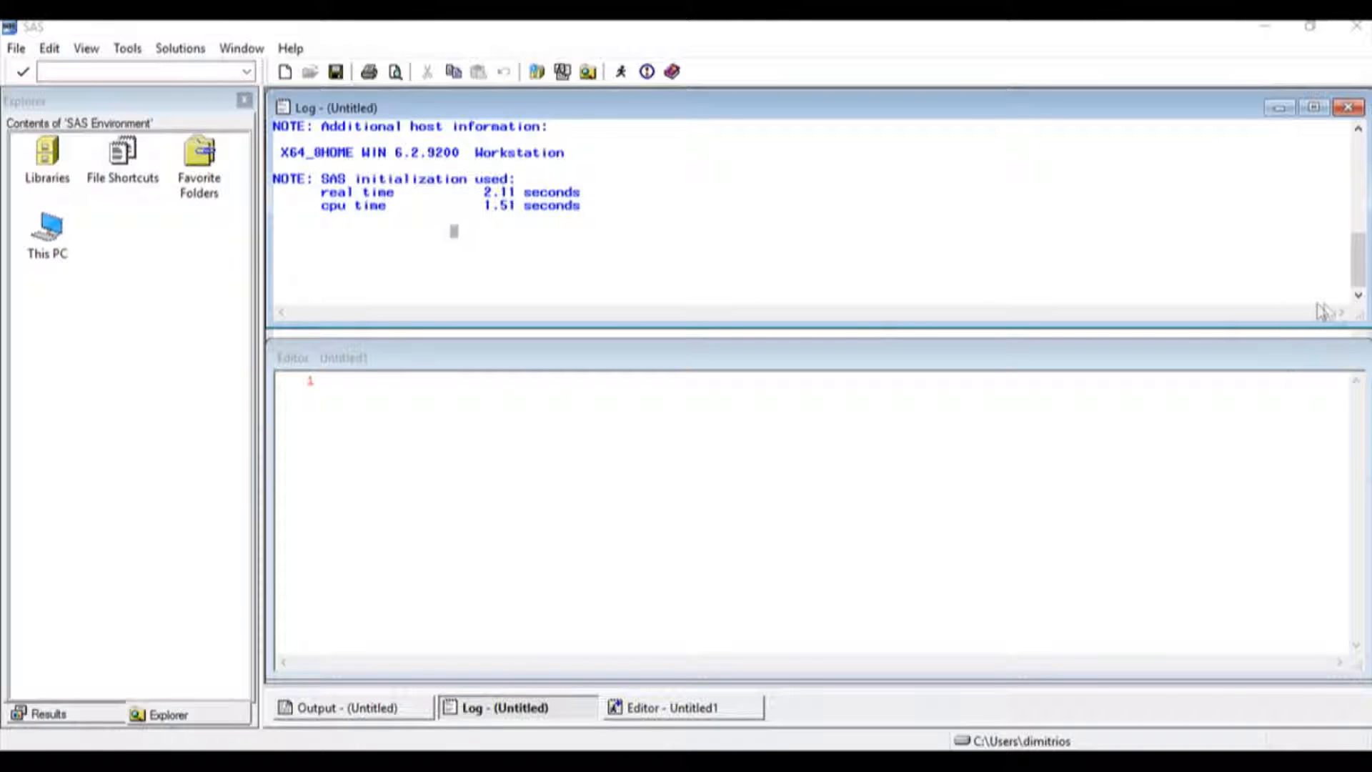
pyautogui.click(323, 711)
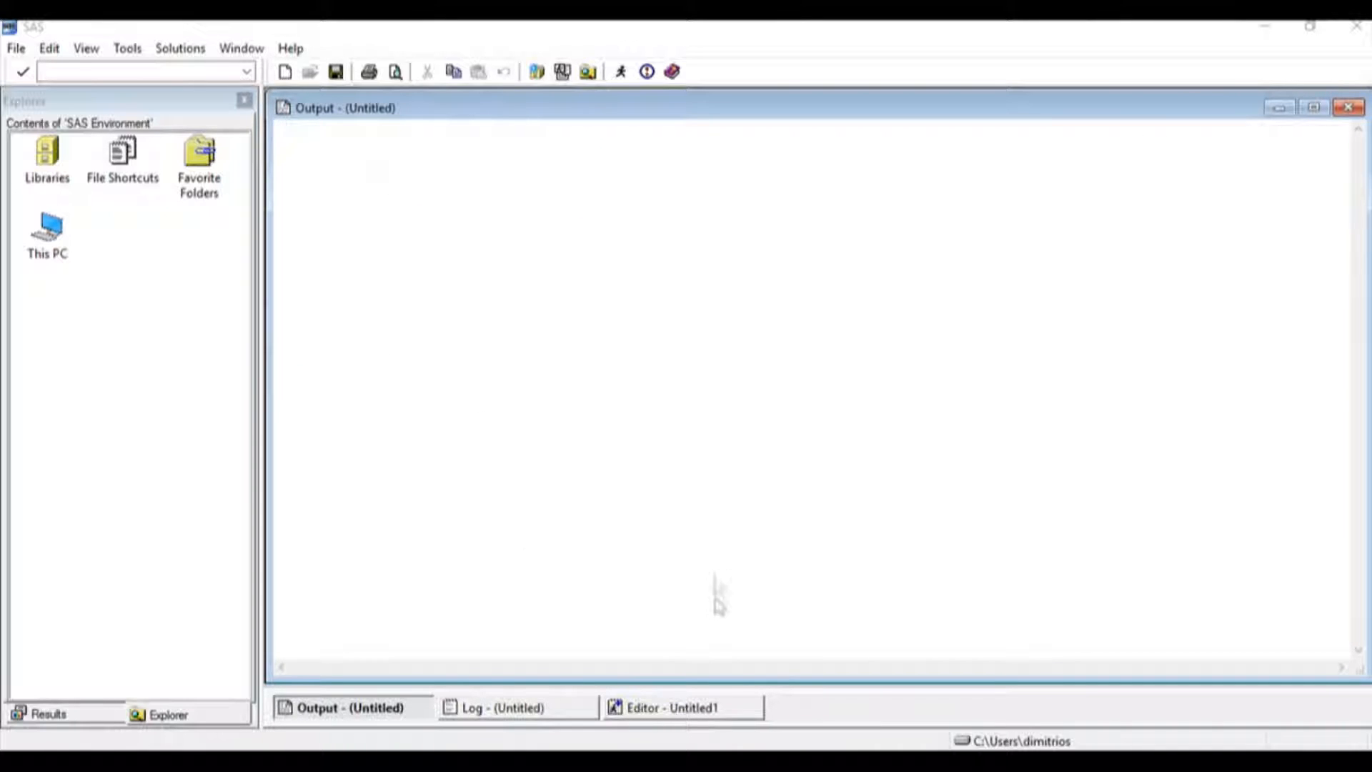
pyautogui.moveTo(273, 671); pyautogui.dragTo(791, 343)
pyautogui.click(716, 296)
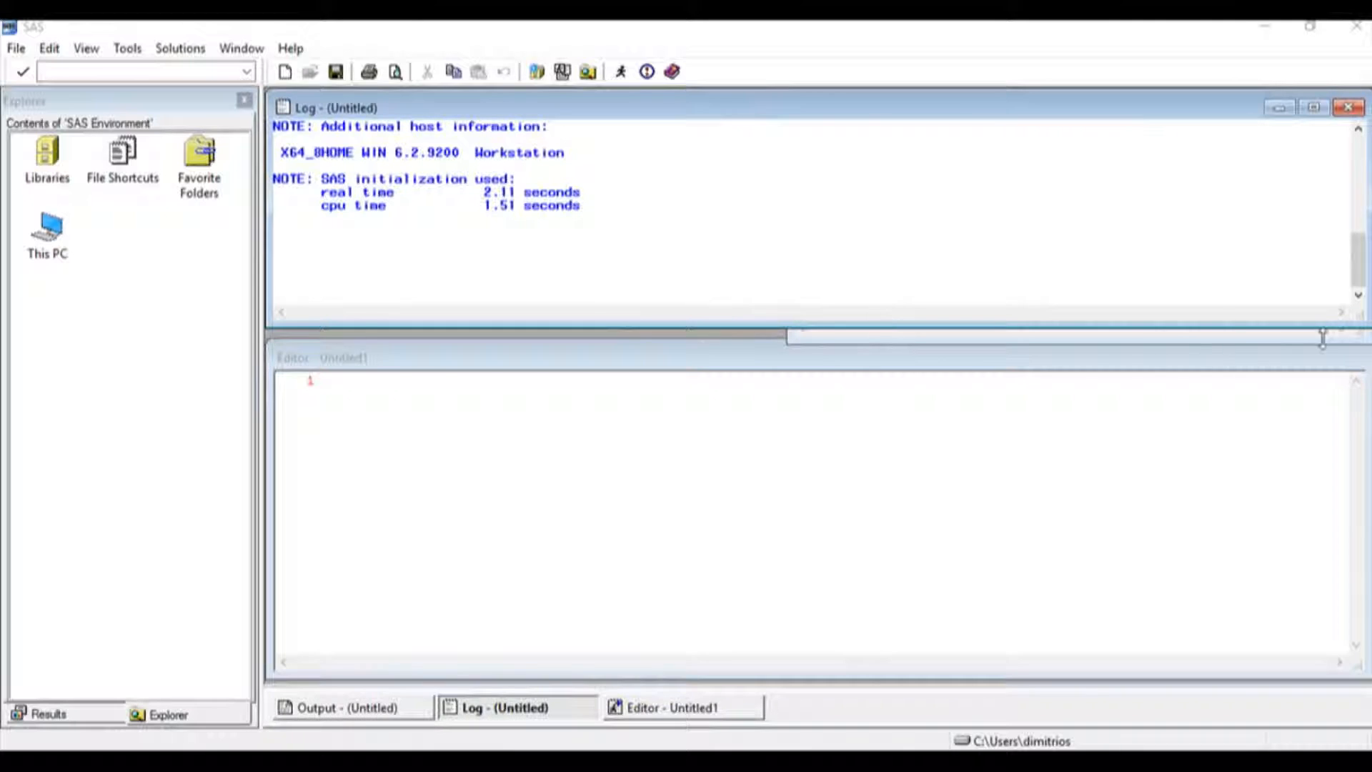
pyautogui.moveTo(1363, 327); pyautogui.dragTo(784, 346)
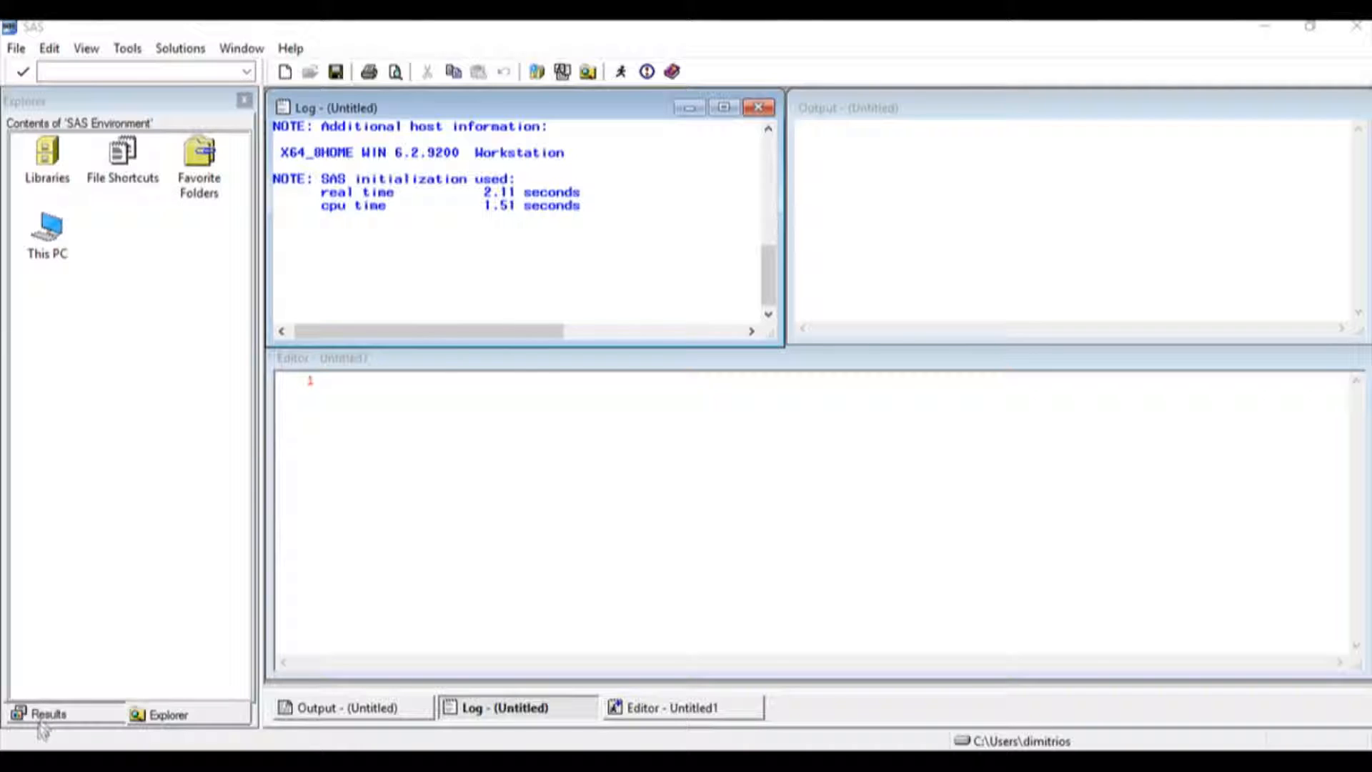
# Show the Explorer as a detailed list with a widened folder tree, and display the contents of the Work library.
pyautogui.click(184, 717)
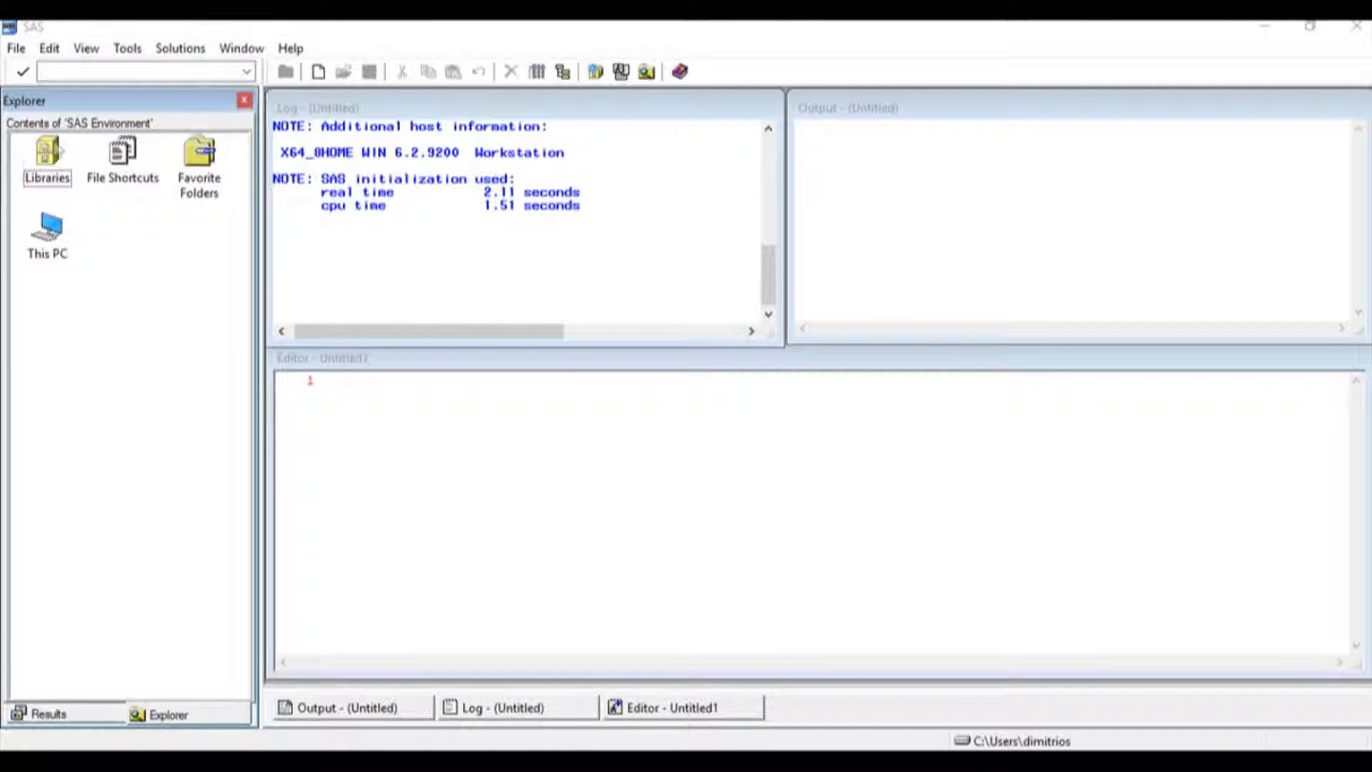
pyautogui.click(538, 72)
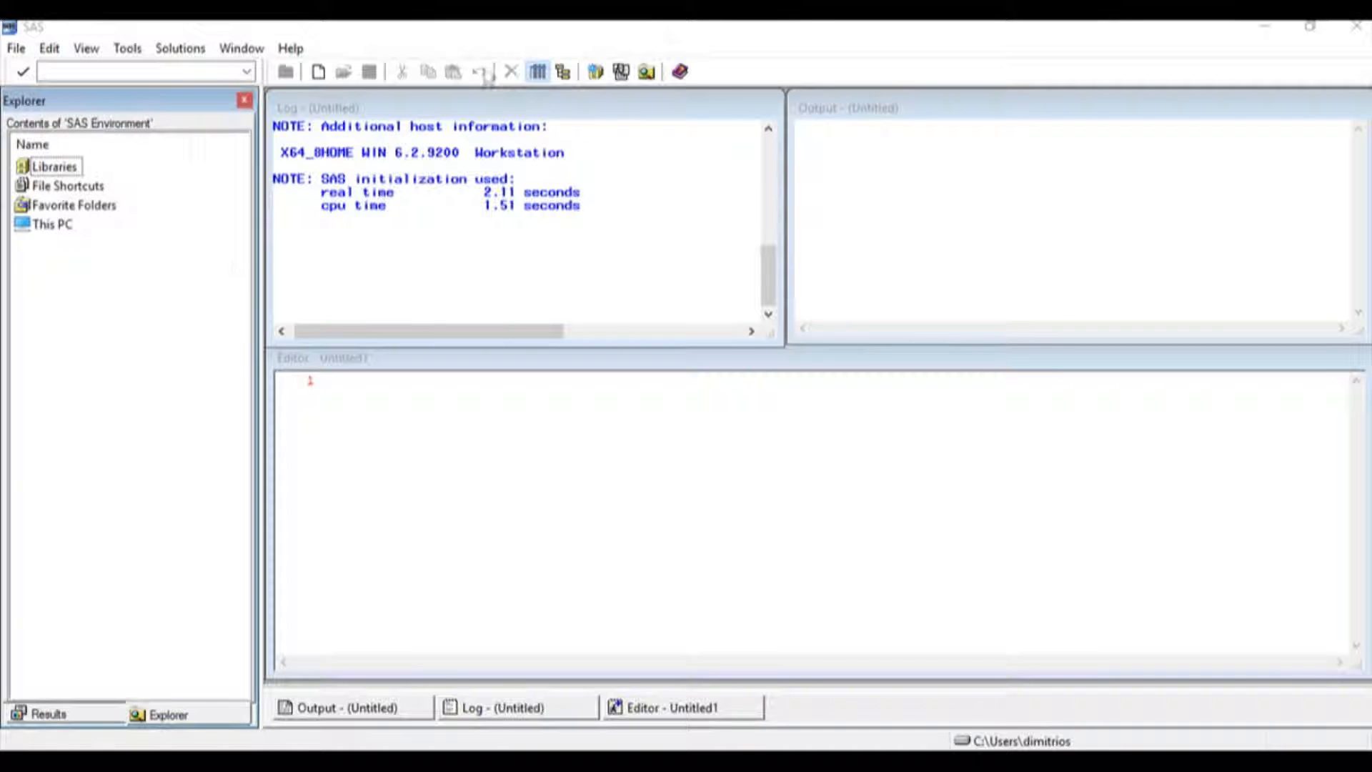
pyautogui.click(563, 72)
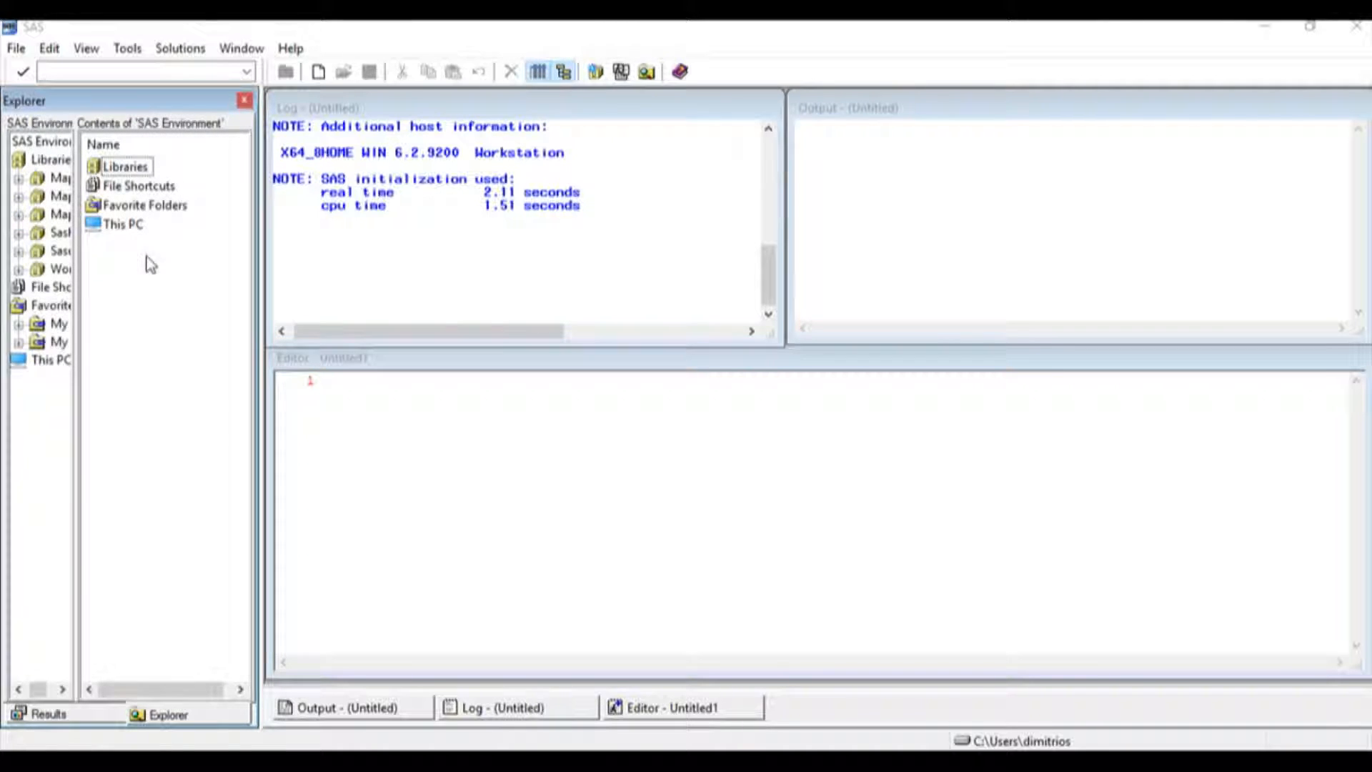
pyautogui.moveTo(75, 199); pyautogui.dragTo(126, 205)
pyautogui.click(65, 271)
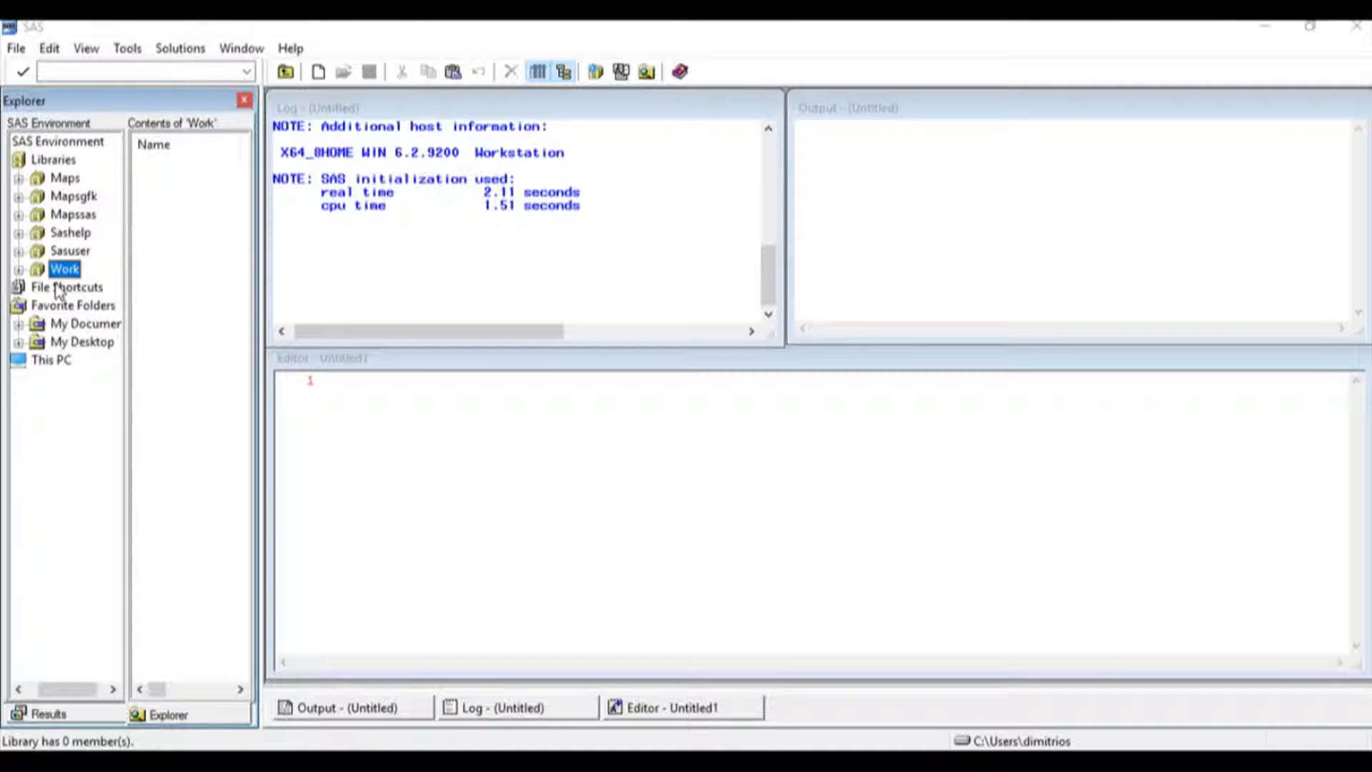
pyautogui.click(193, 182)
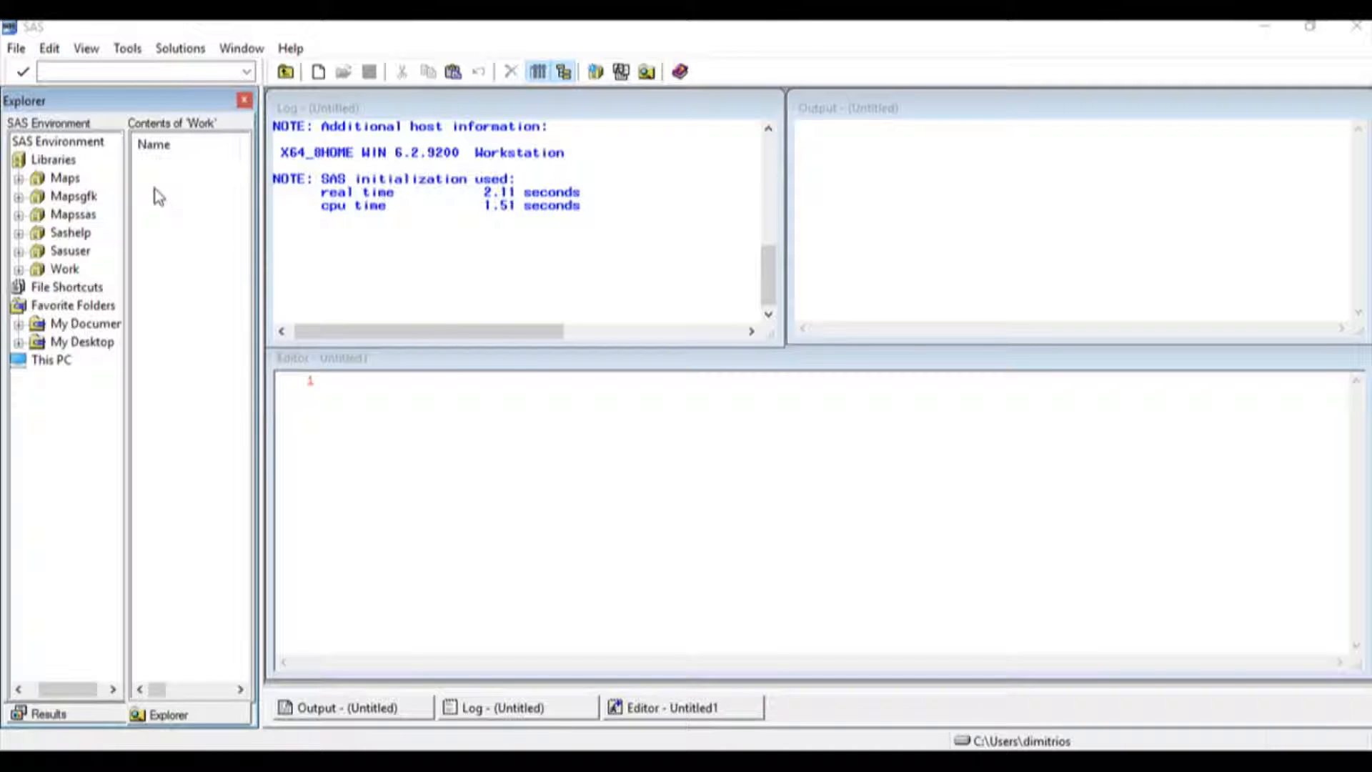
# Start a data import with Microsoft Excel Workbook as the standard data source and continue to the workbook connection.
pyautogui.click(395, 383)
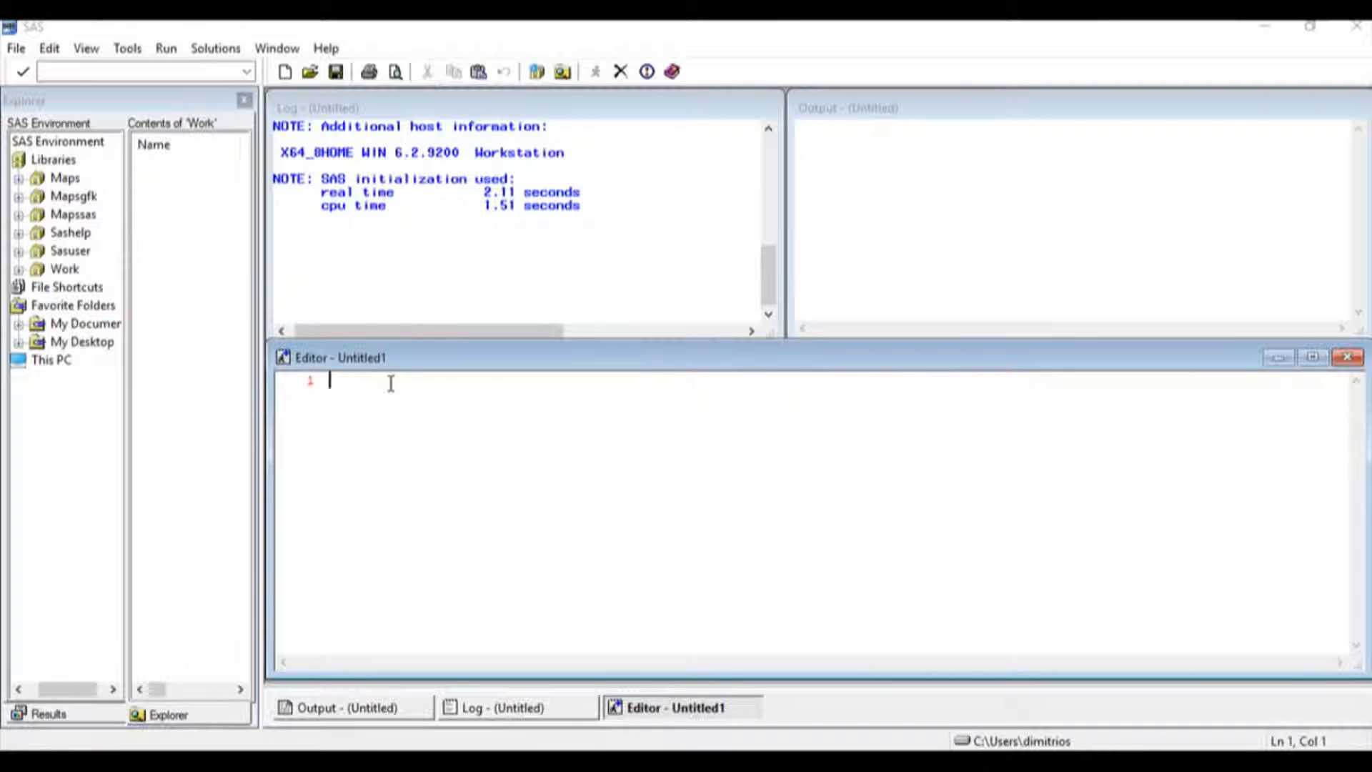
pyautogui.click(17, 48)
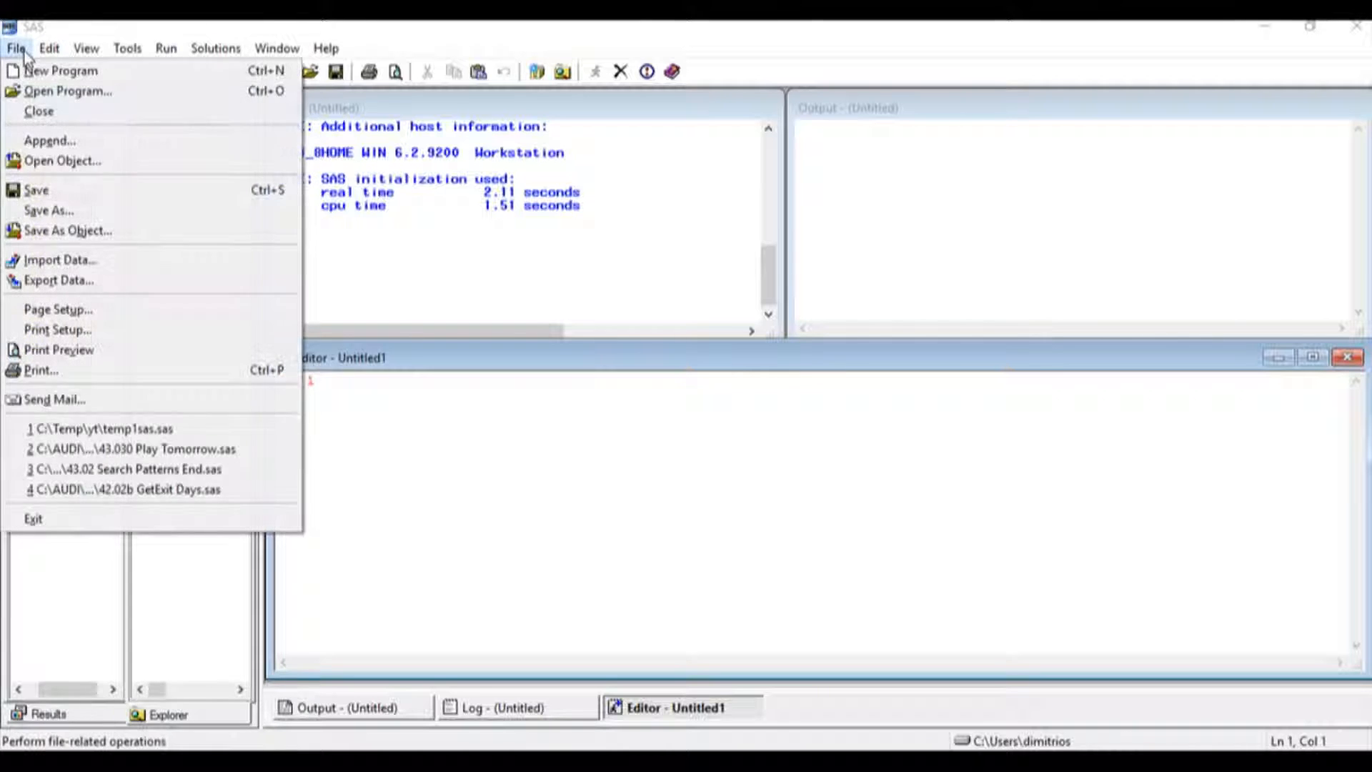
pyautogui.click(77, 267)
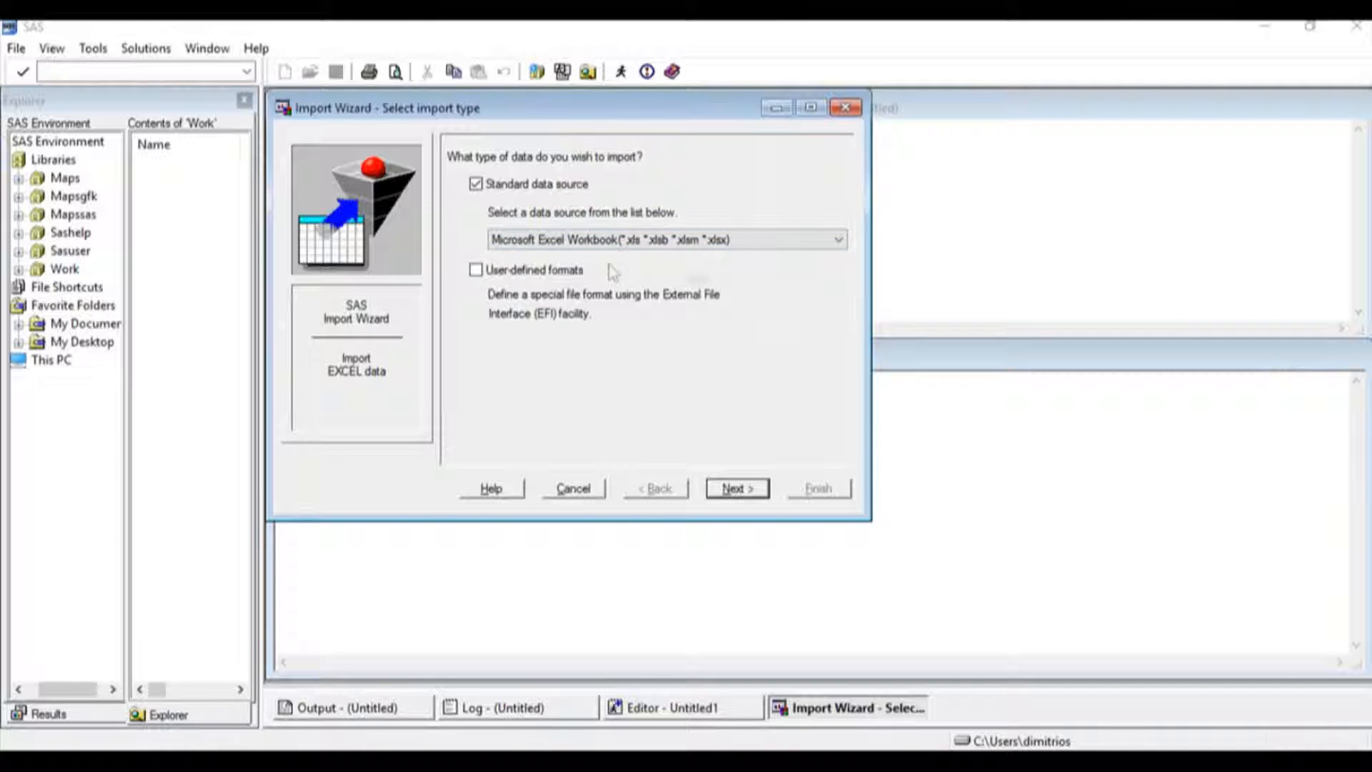
pyautogui.click(837, 240)
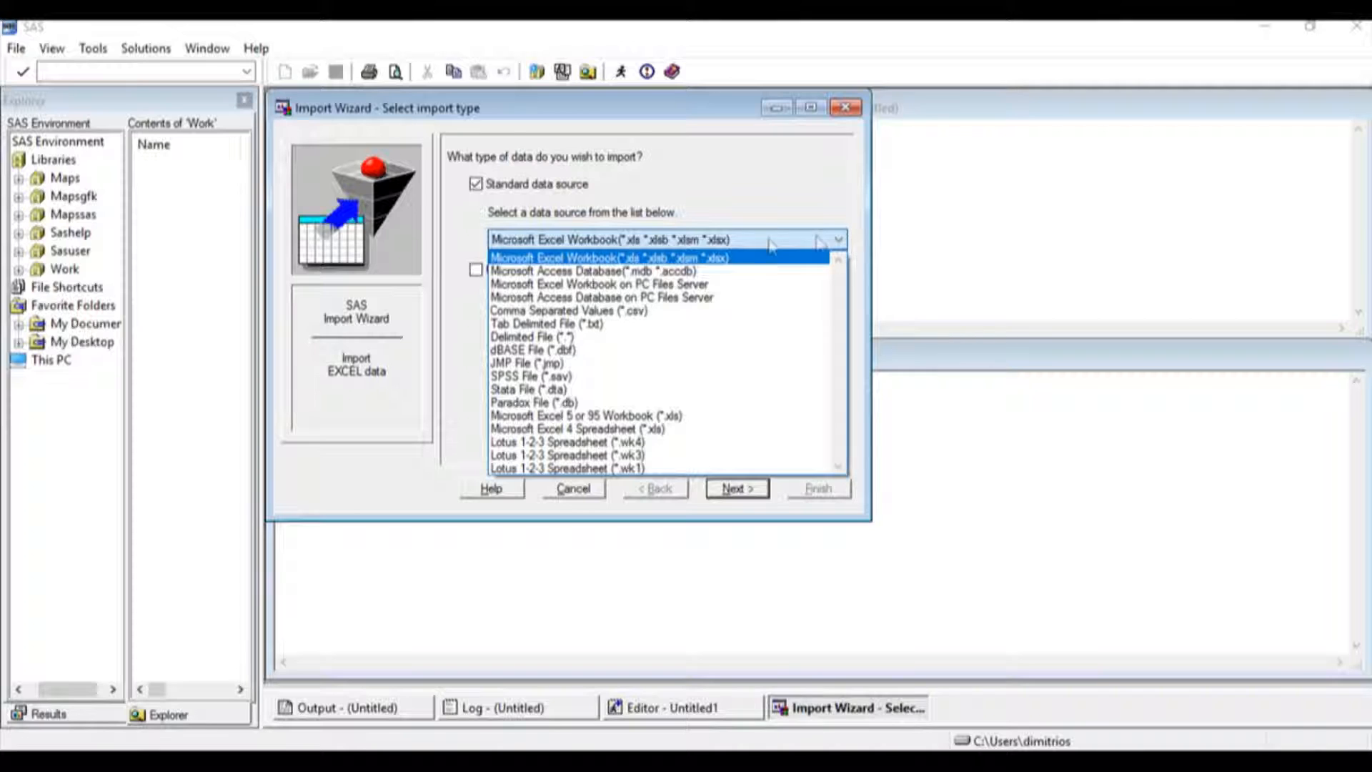
pyautogui.click(728, 255)
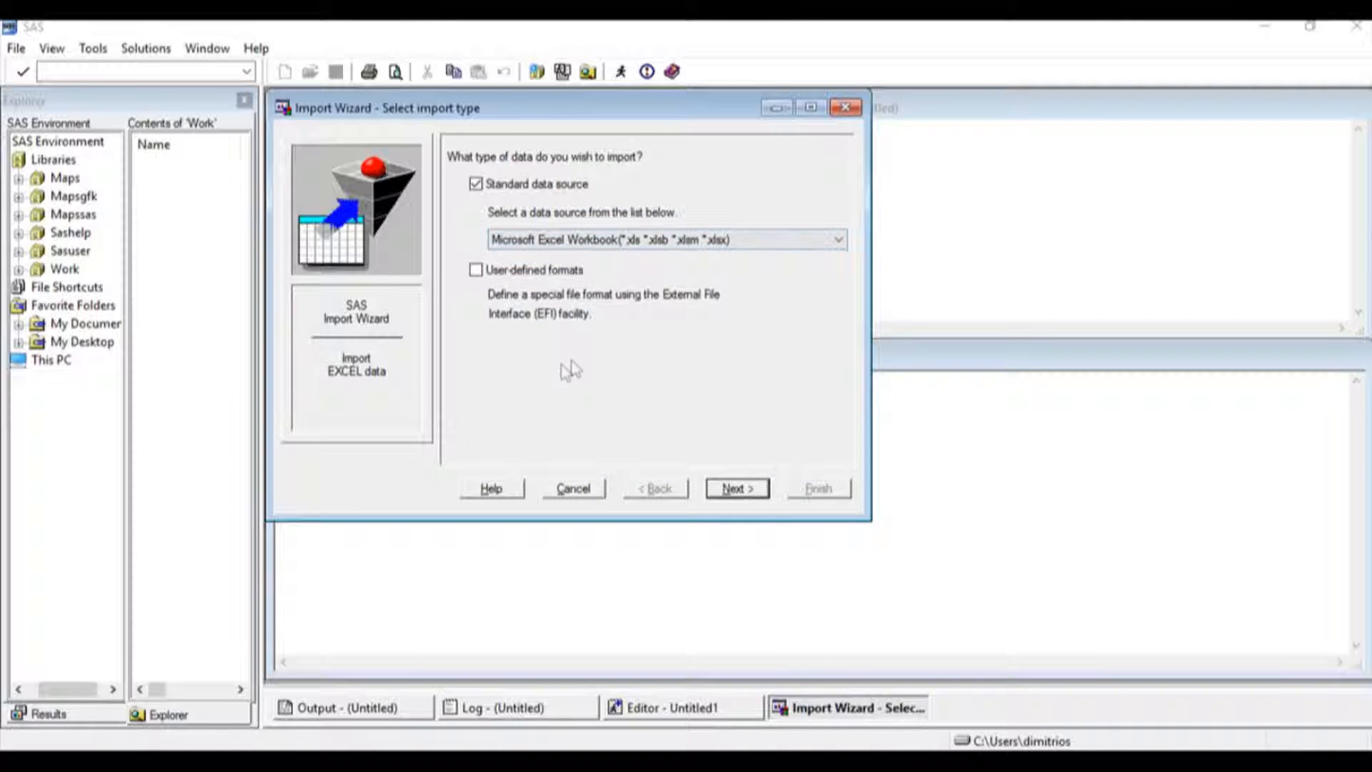
pyautogui.click(736, 490)
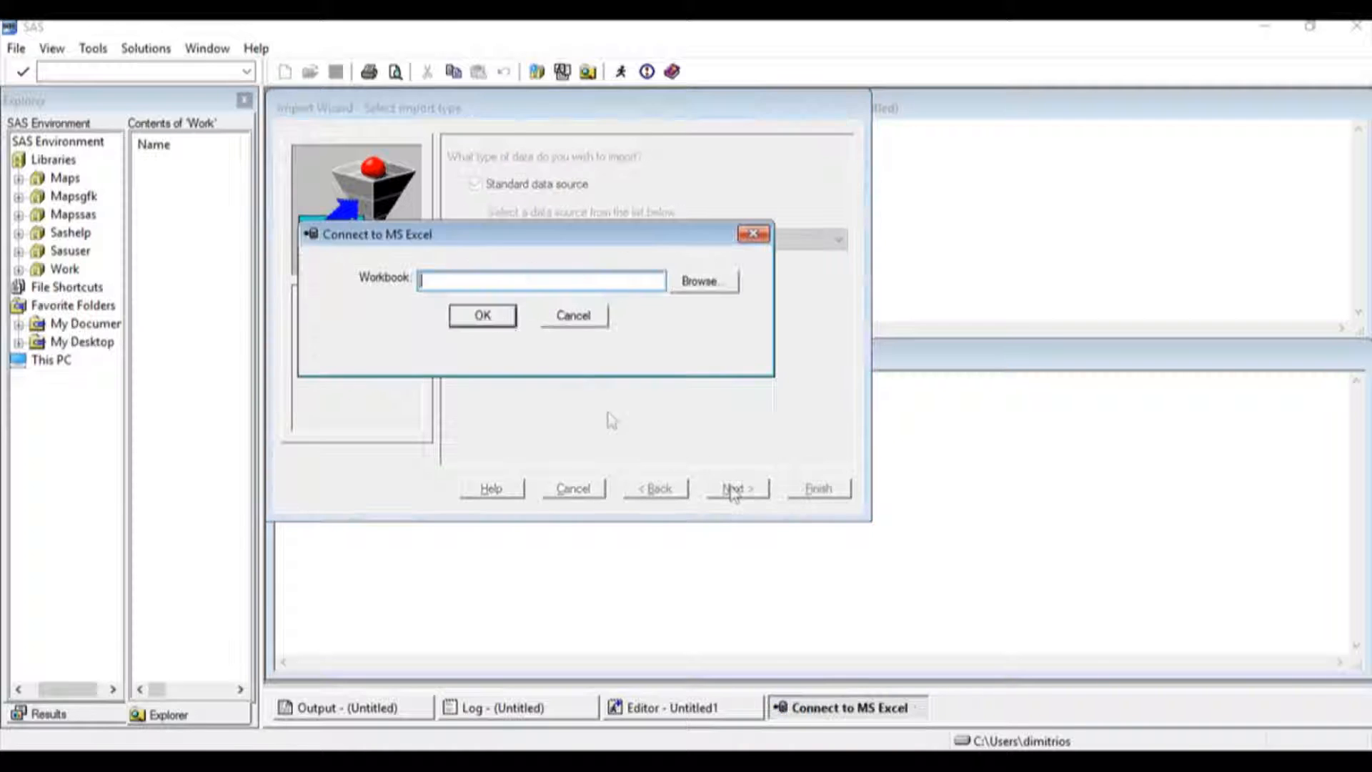
# Browse to C:\Temp\yt, list xlsx files, and choose RegressionYT.xlsx as the workbook to import.
pyautogui.click(700, 282)
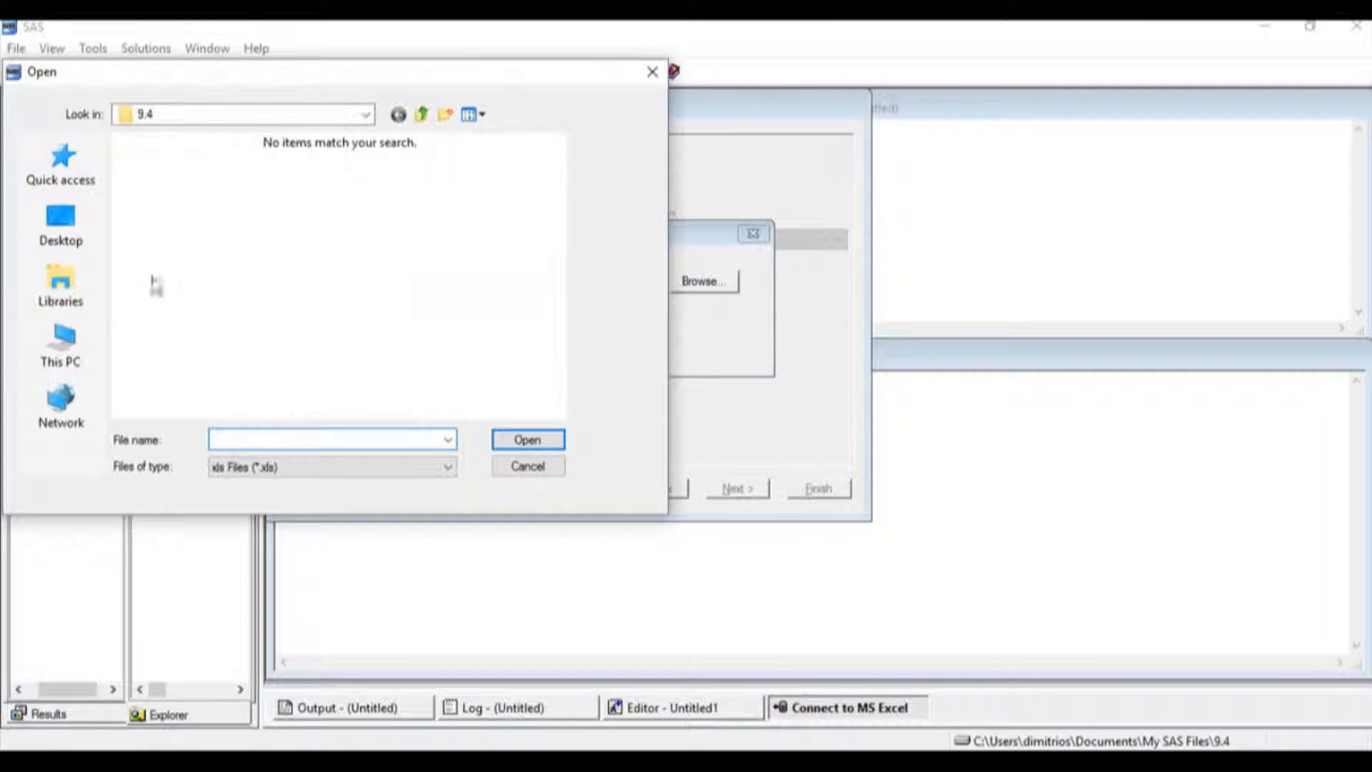
pyautogui.click(85, 332)
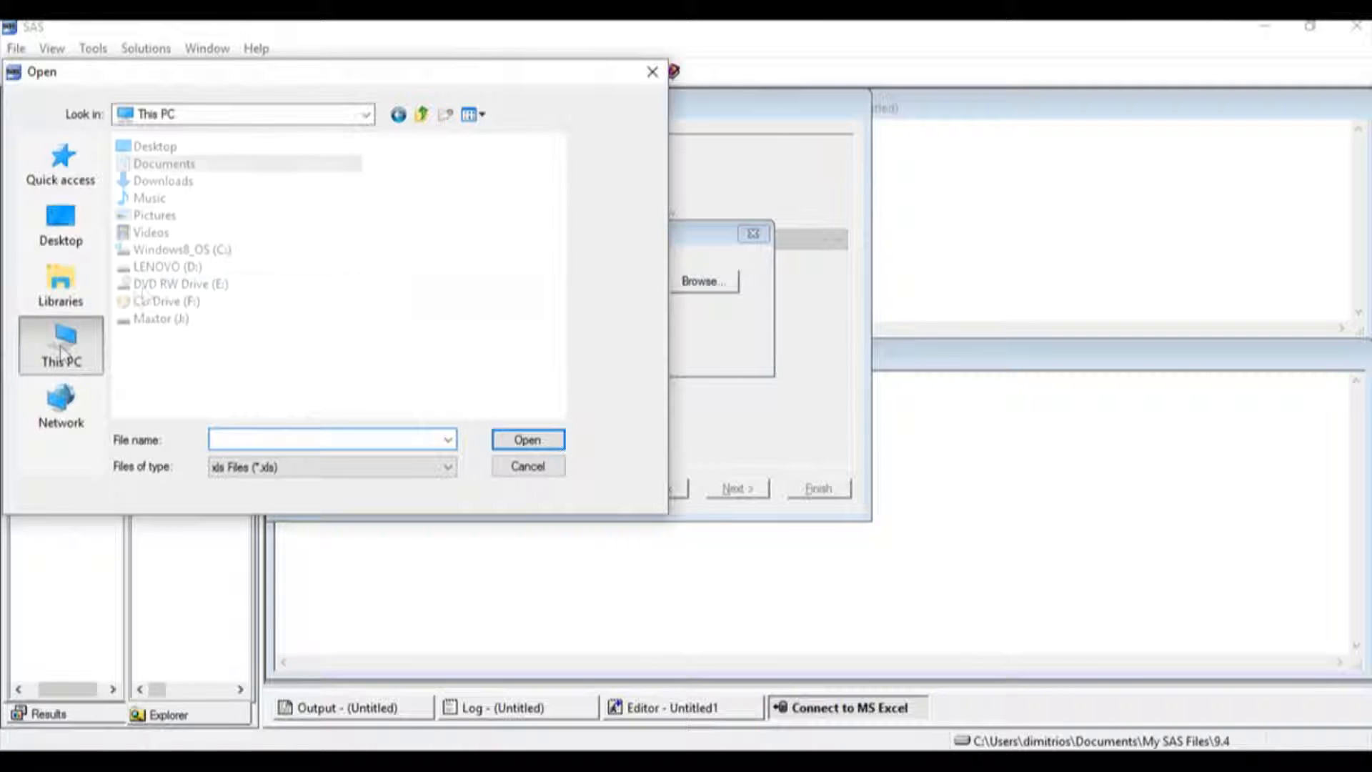
pyautogui.doubleClick(171, 249)
pyautogui.doubleClick(149, 352)
pyautogui.doubleClick(143, 234)
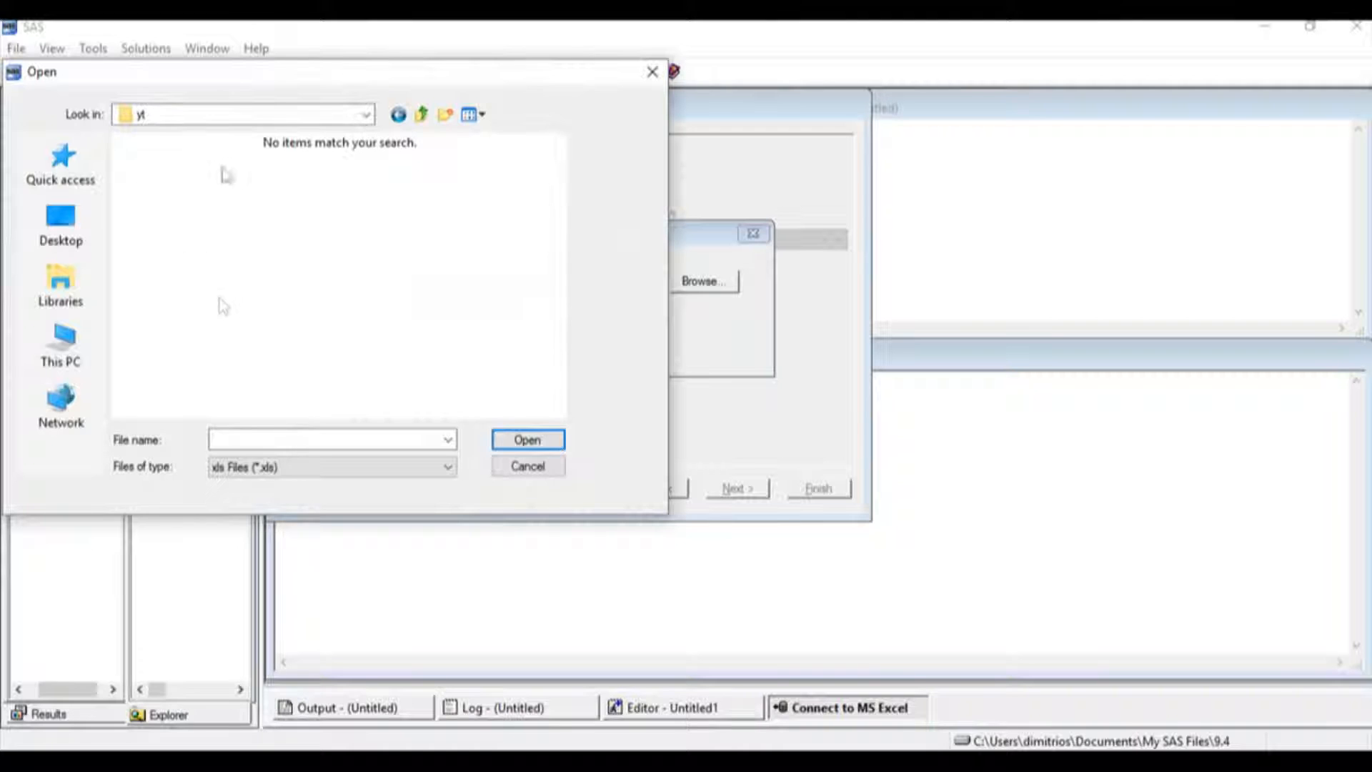
pyautogui.click(313, 467)
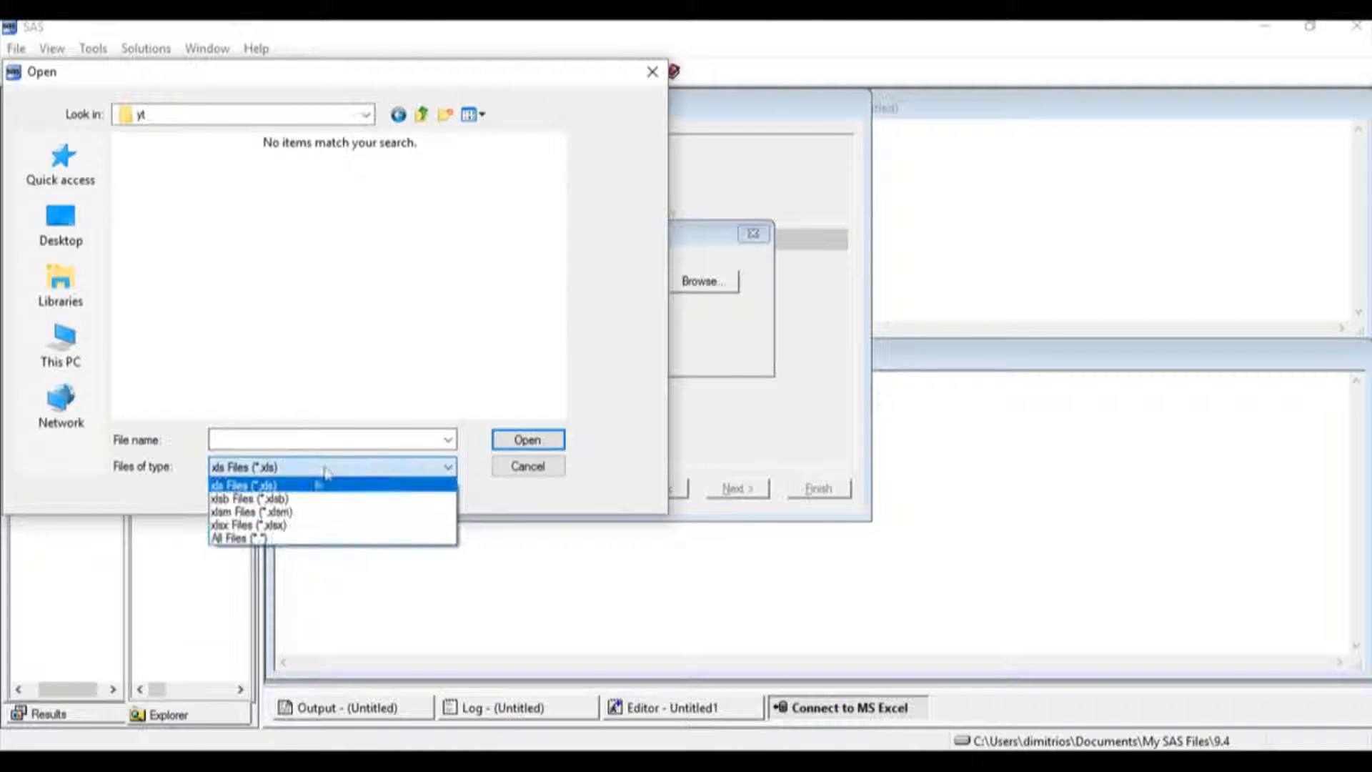
pyautogui.click(285, 526)
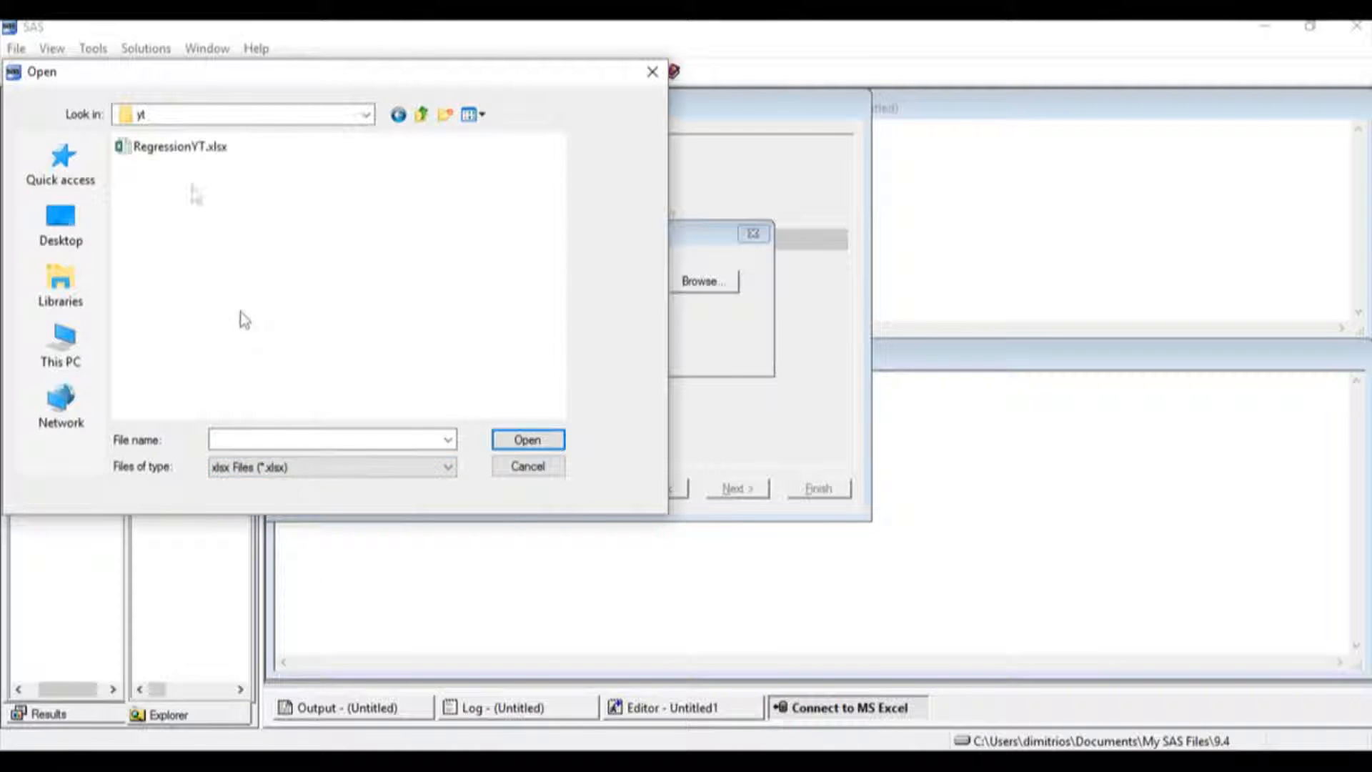
pyautogui.doubleClick(152, 153)
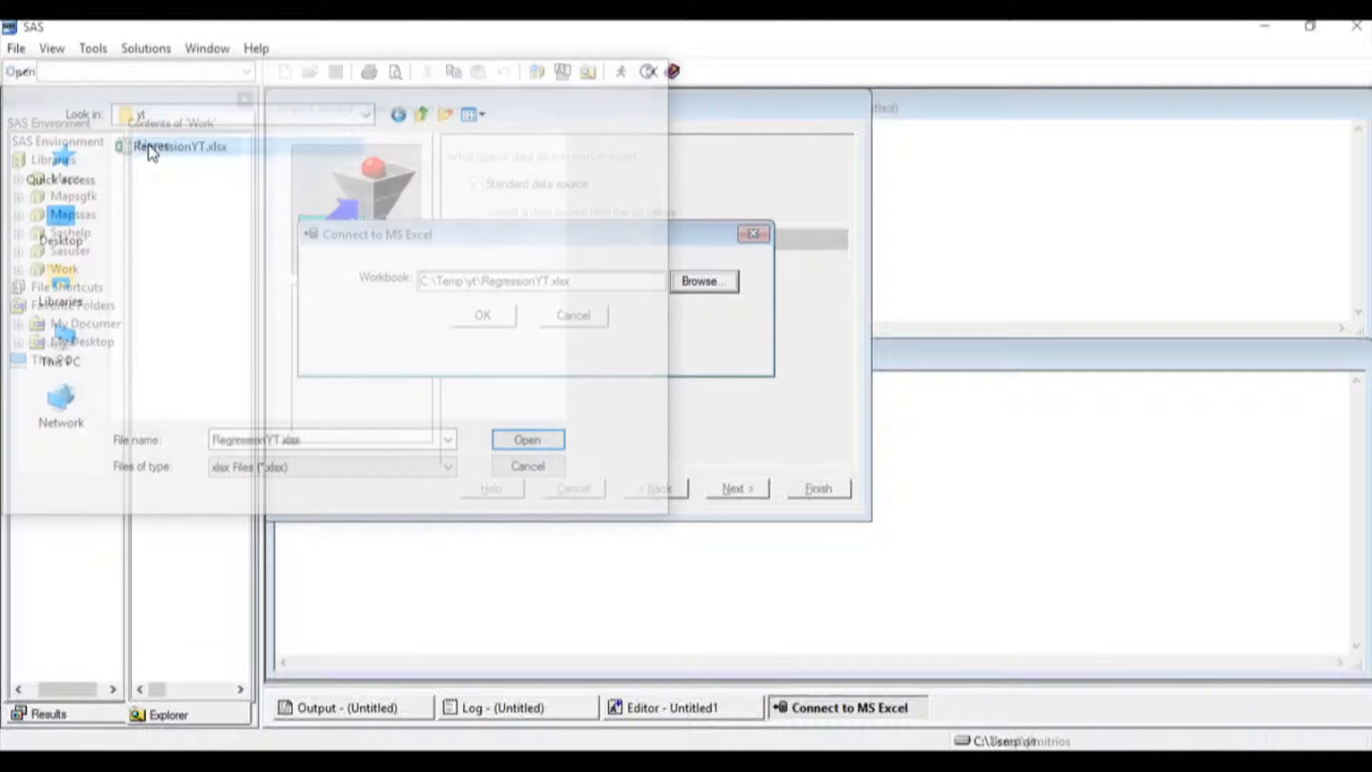
# Connect to the chosen workbook and select Forreg$ as the table to import.
pyautogui.click(482, 317)
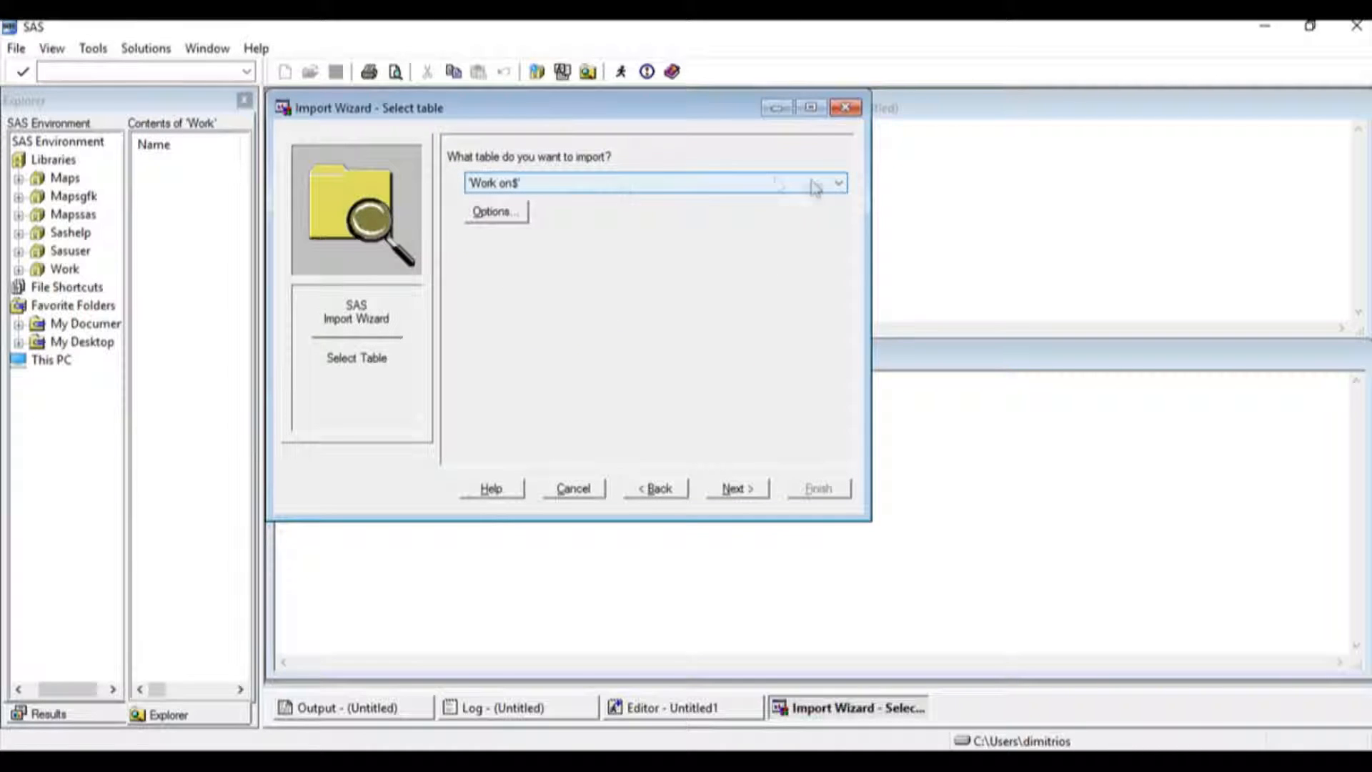
pyautogui.click(838, 183)
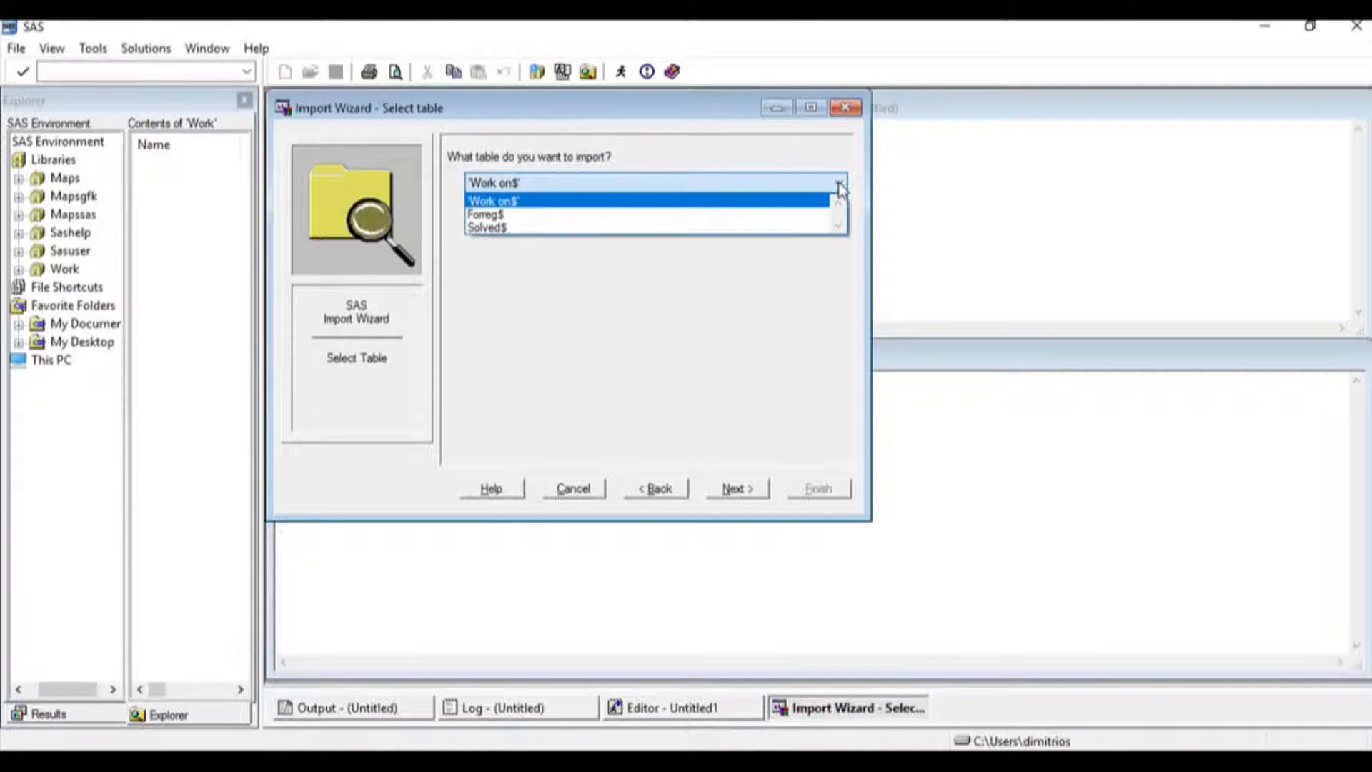
pyautogui.click(503, 216)
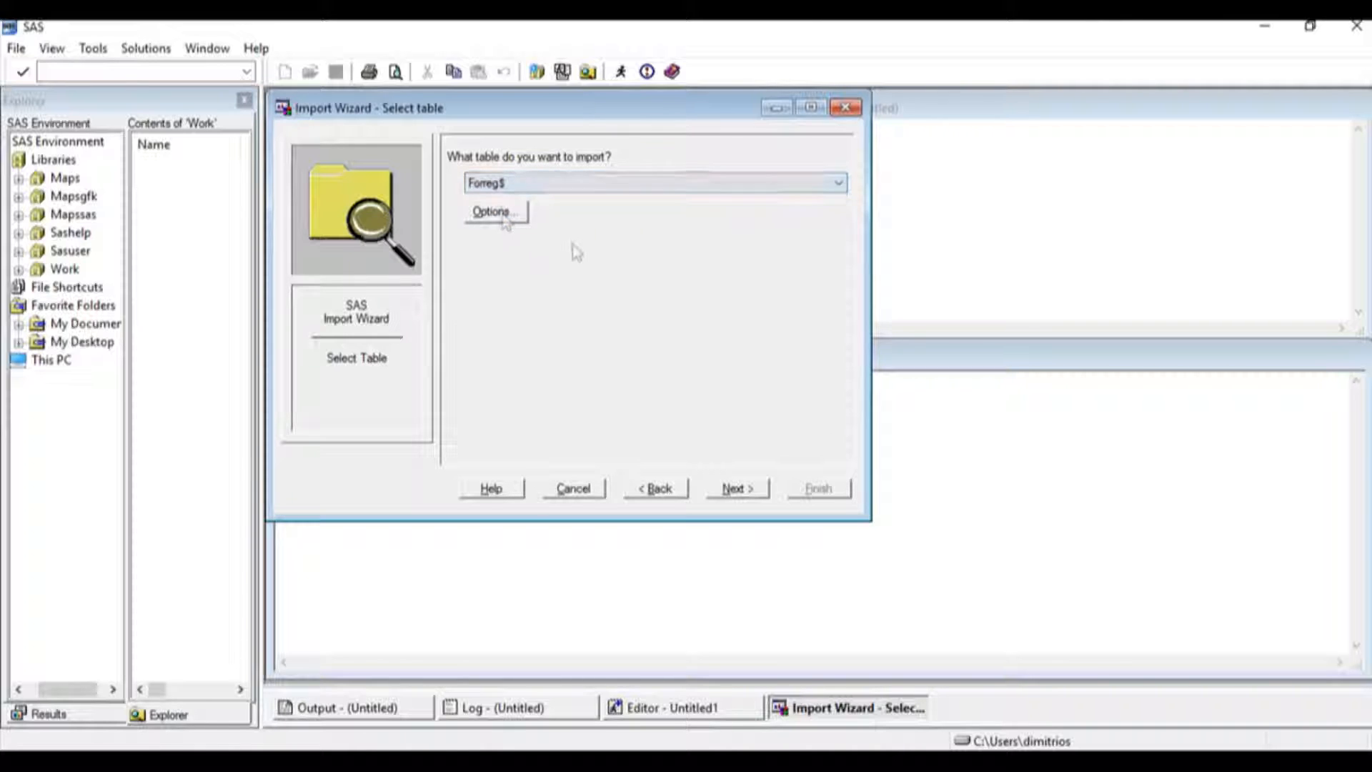
# Set the import destination to member temp1 in the WORK library and continue to creating the SAS statements.
pyautogui.click(743, 491)
pyautogui.write('temp1')
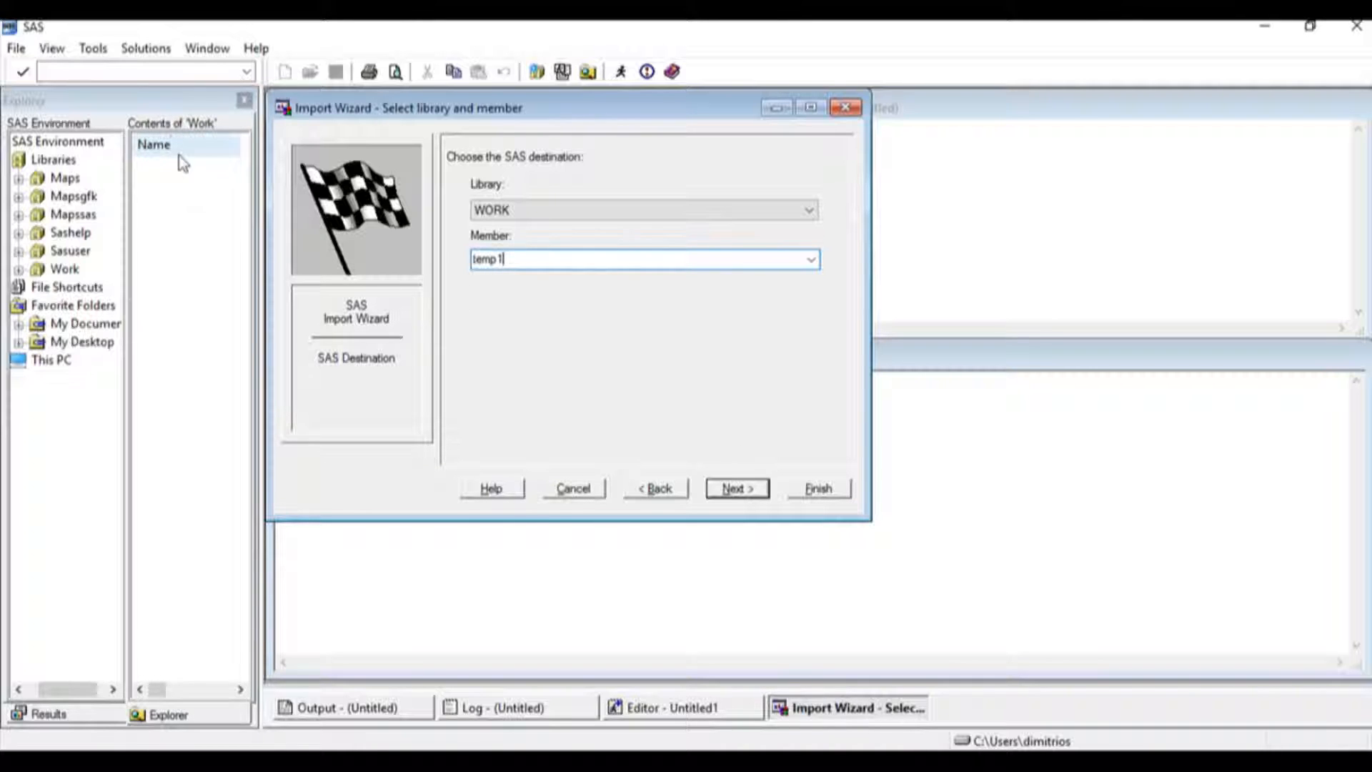
pyautogui.click(736, 493)
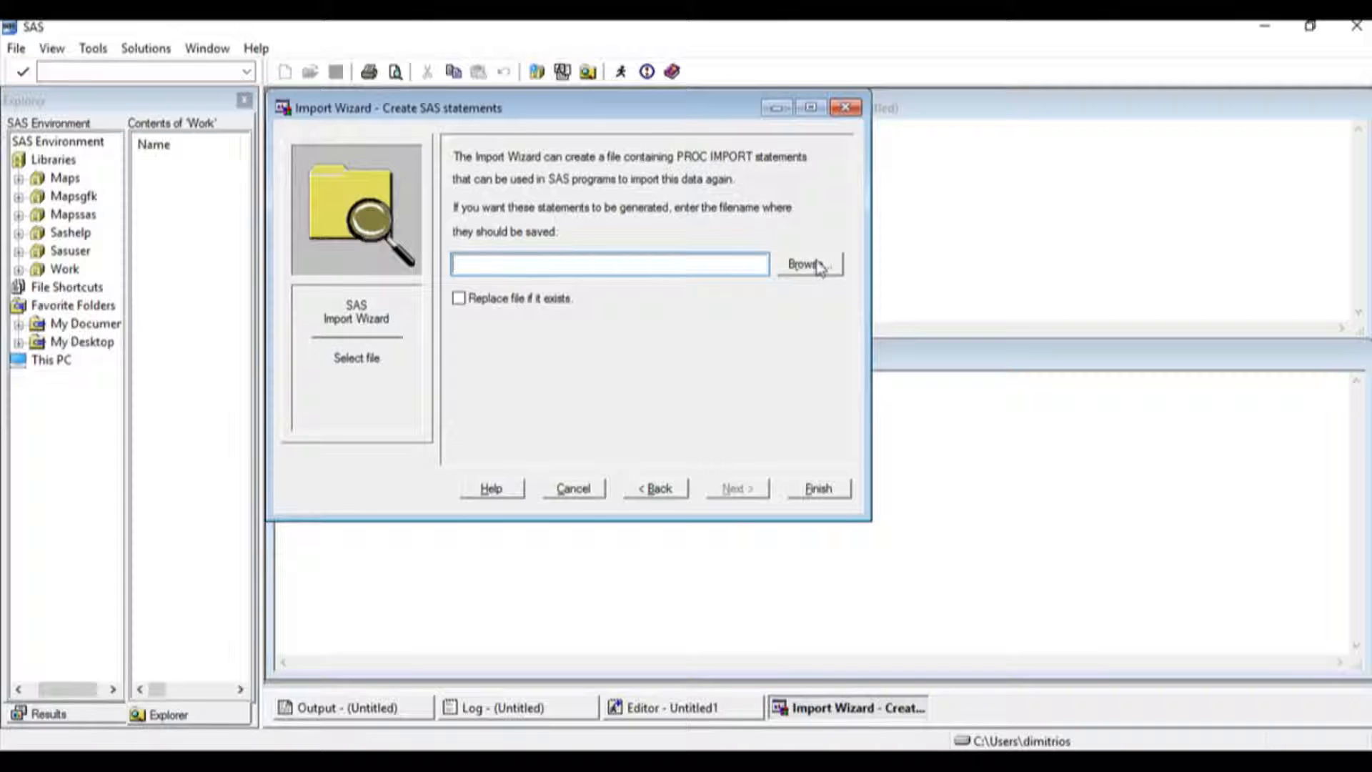
# Save the generated PROC IMPORT statements to C:\Temp\yt\temp1sas.sas, replacing the existing file, and finish the import.
pyautogui.click(809, 264)
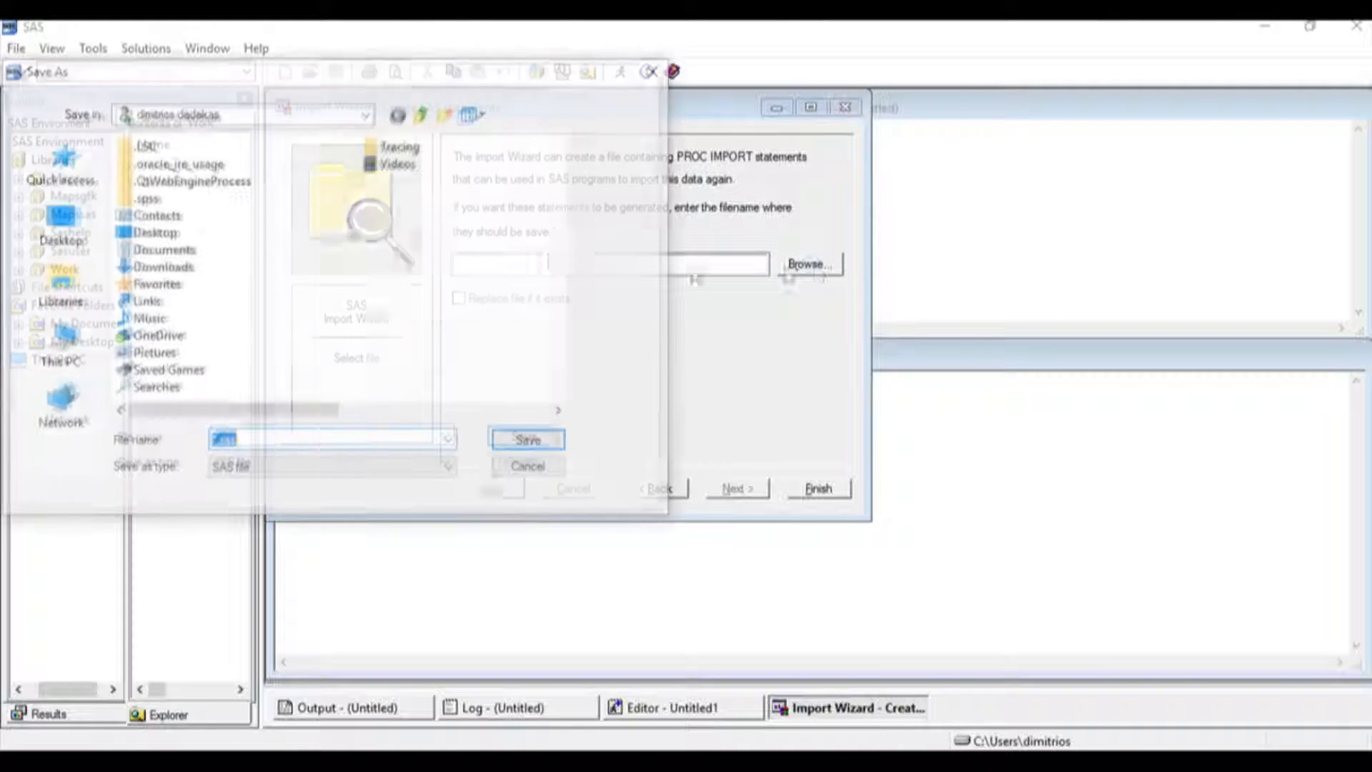
pyautogui.click(78, 349)
pyautogui.doubleClick(160, 250)
pyautogui.doubleClick(148, 354)
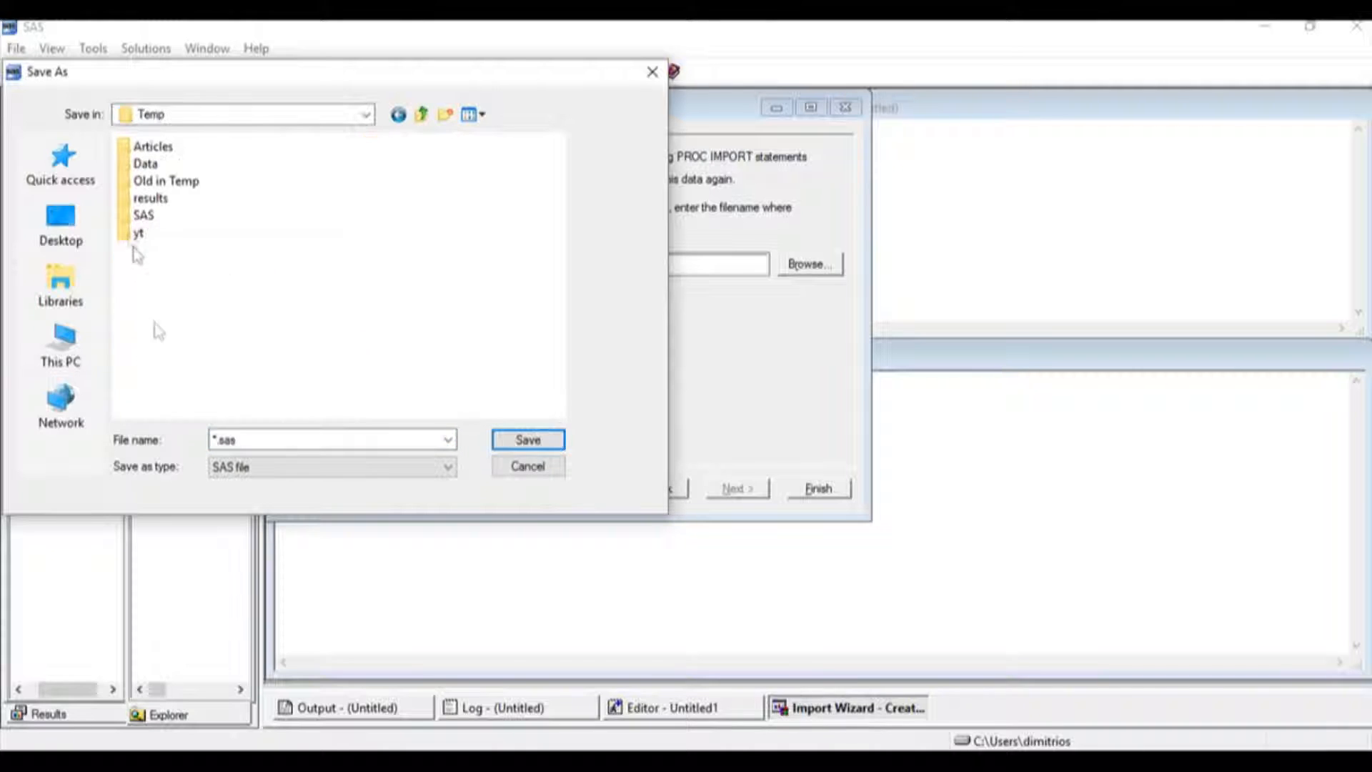
pyautogui.doubleClick(135, 233)
pyautogui.click(169, 147)
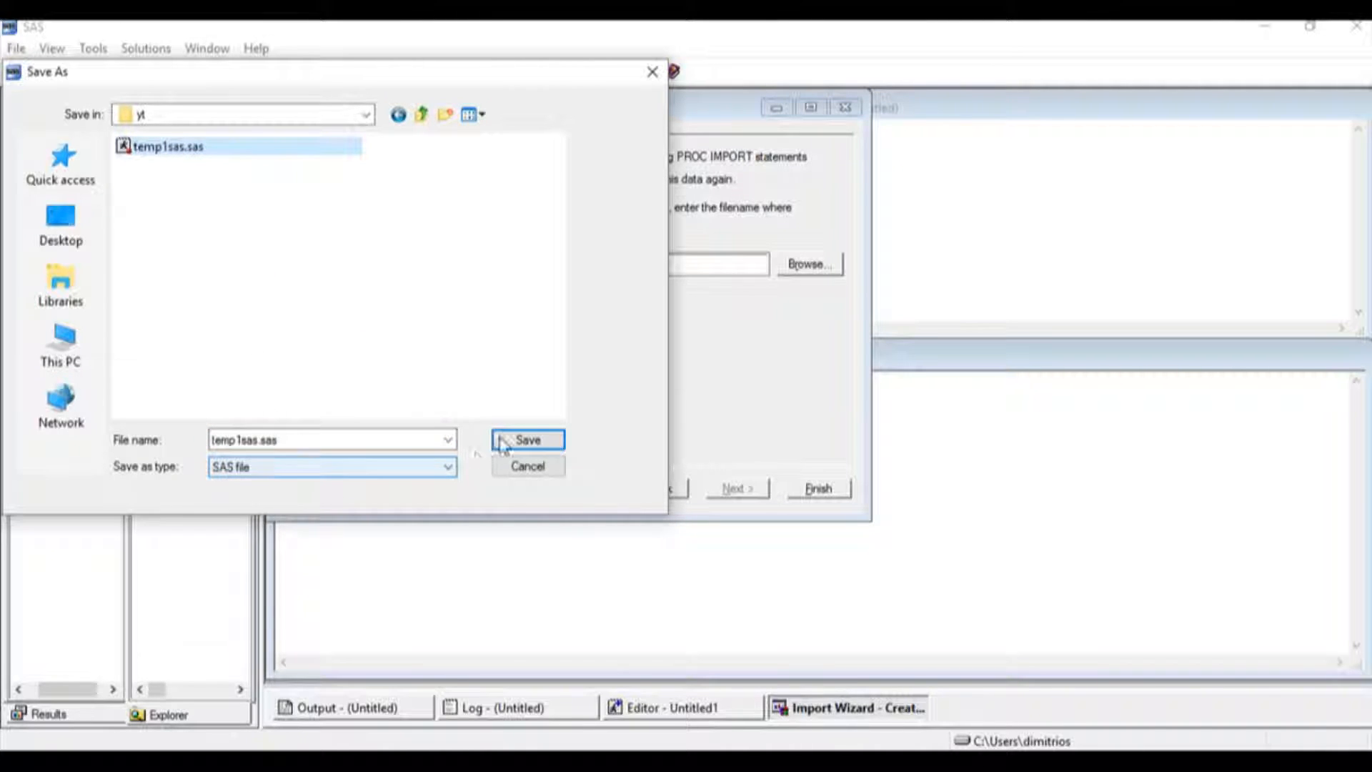
pyautogui.click(534, 441)
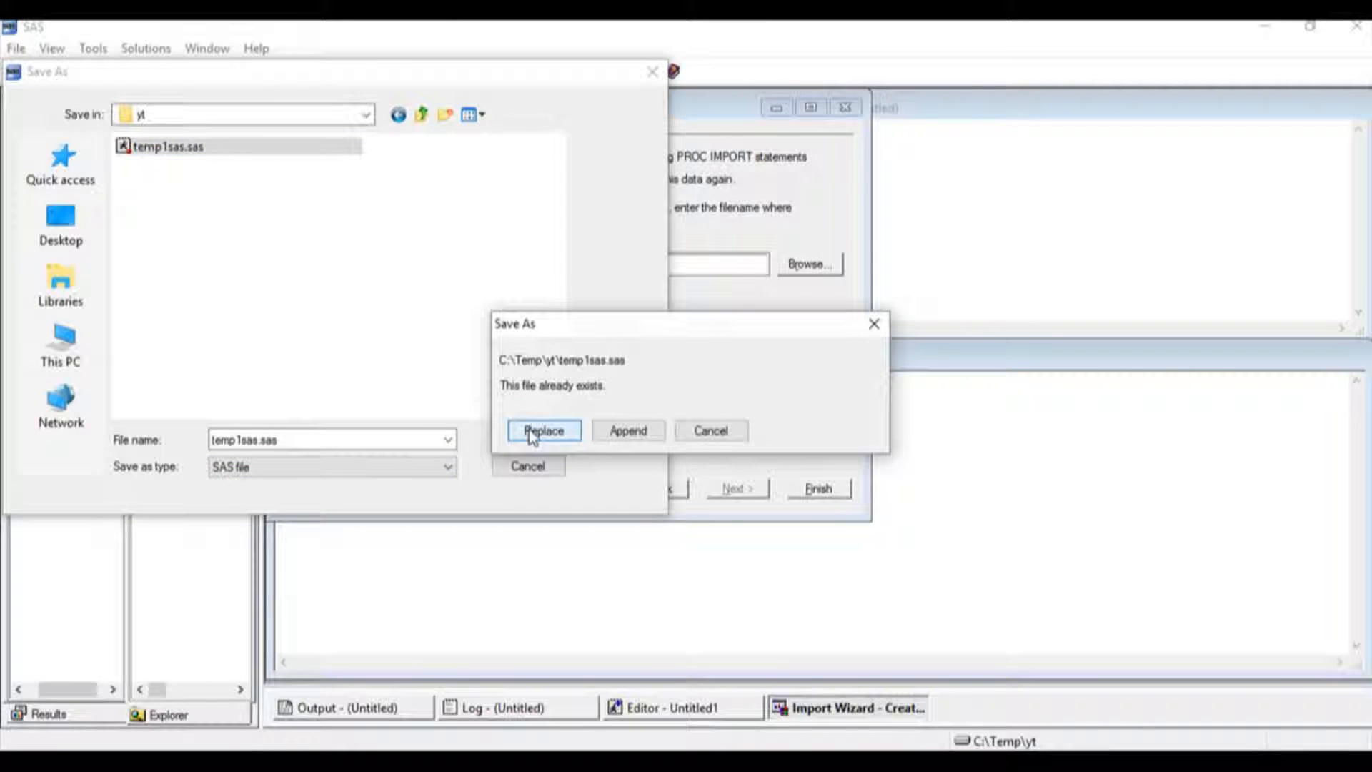
pyautogui.click(530, 432)
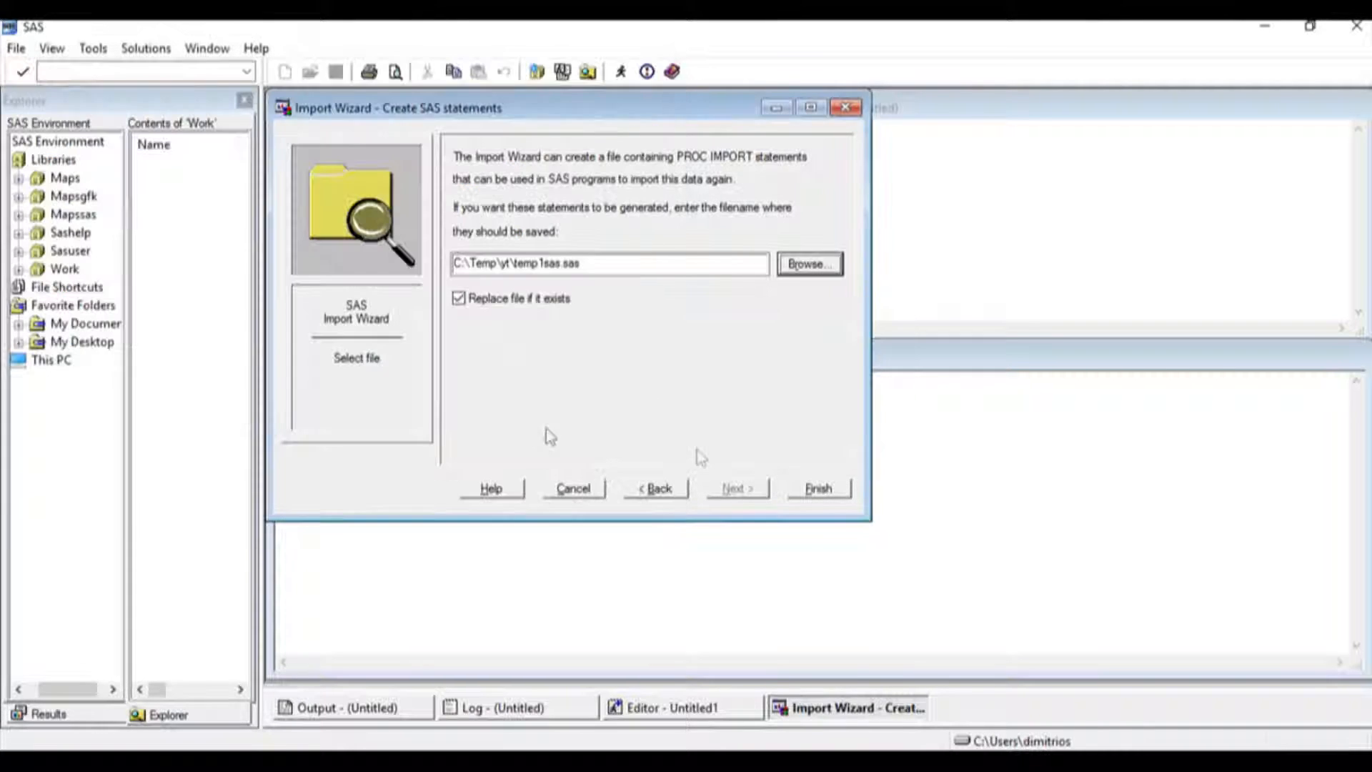
pyautogui.click(830, 493)
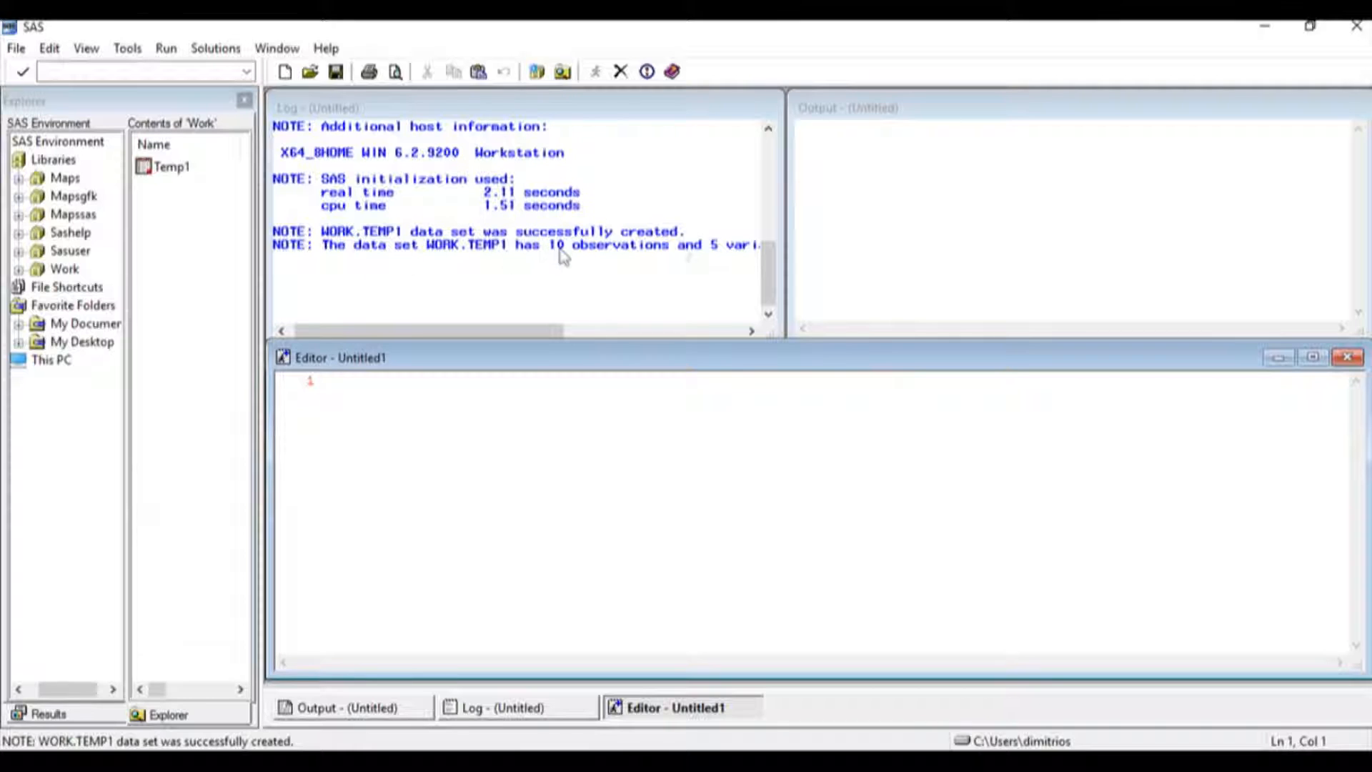
# Widen the Log window to read the import notes, view the imported Temp1 table, and close it.
pyautogui.moveTo(903, 209); pyautogui.dragTo(991, 209)
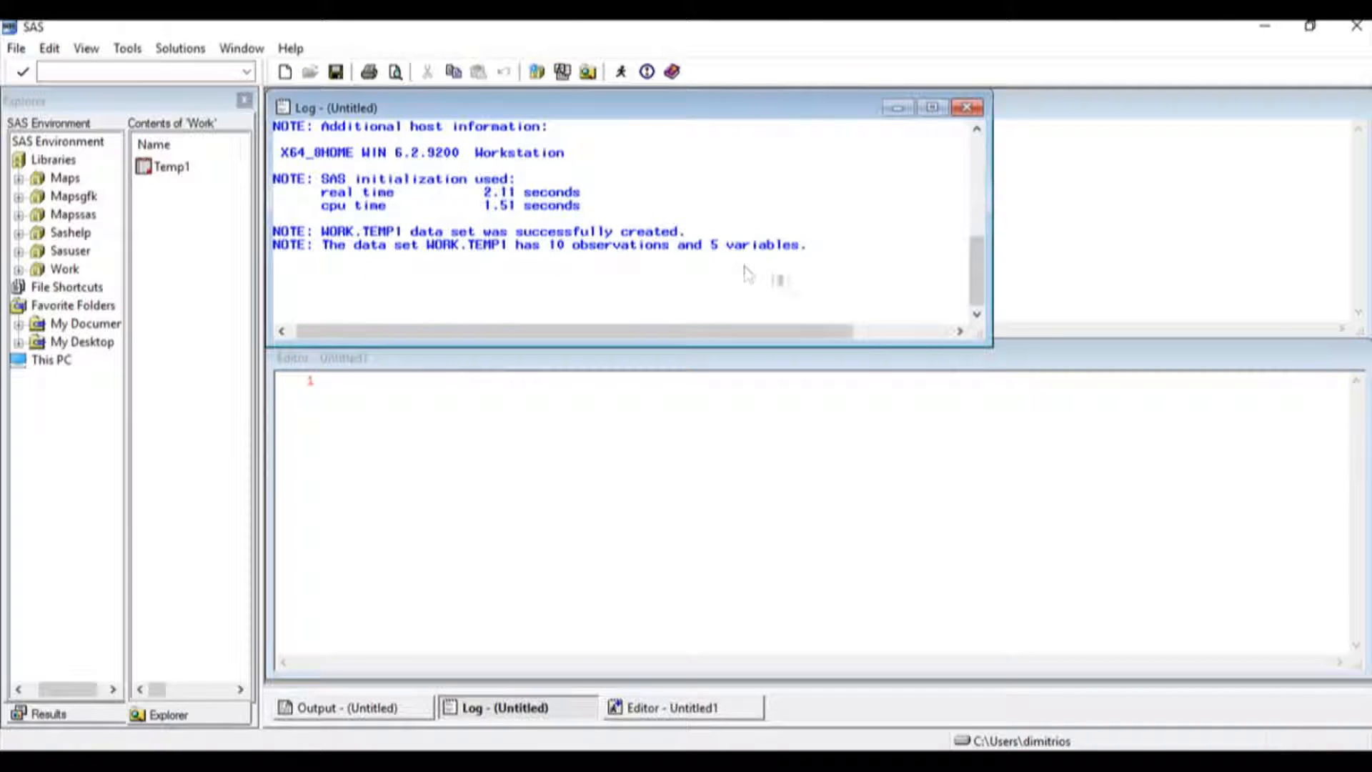
pyautogui.doubleClick(172, 168)
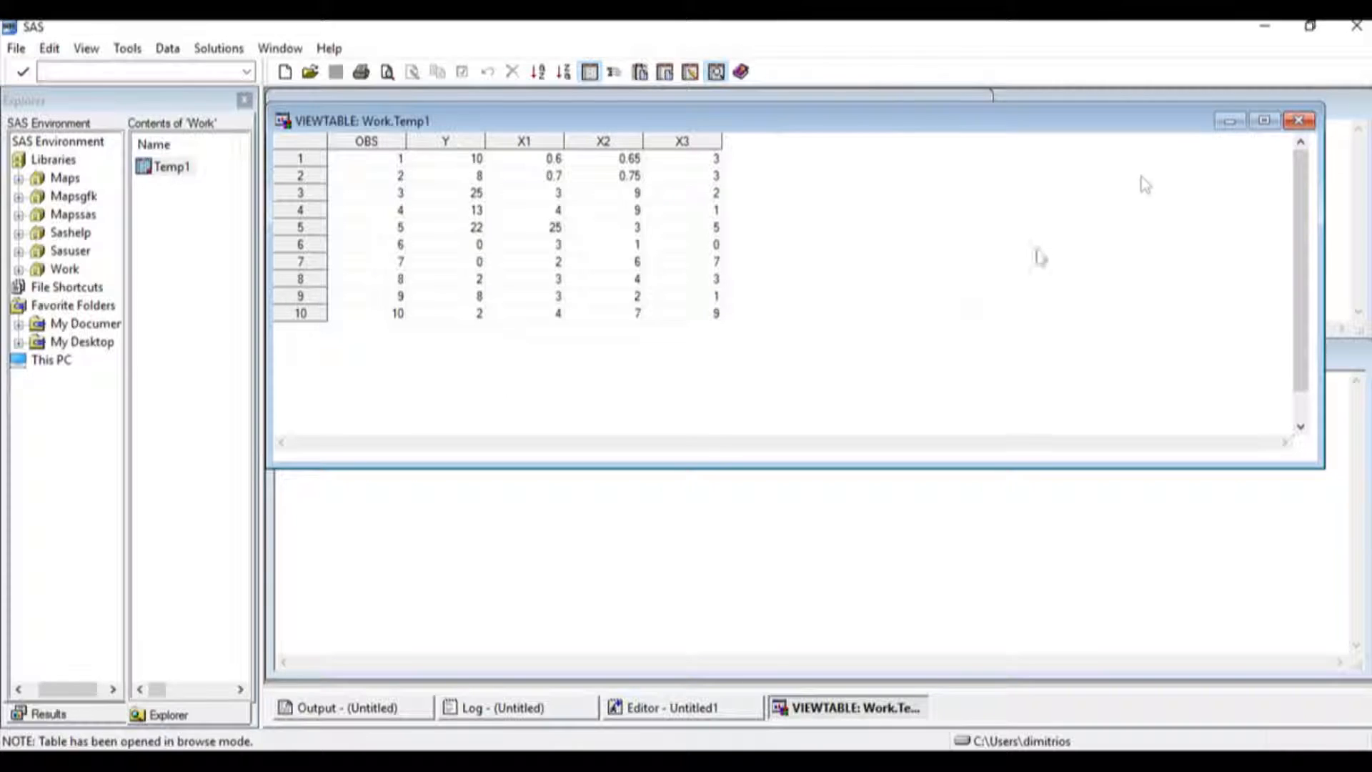
pyautogui.click(1298, 120)
# Open the saved program C:\Temp\yt\temp1sas.sas in the editor.
pyautogui.click(341, 384)
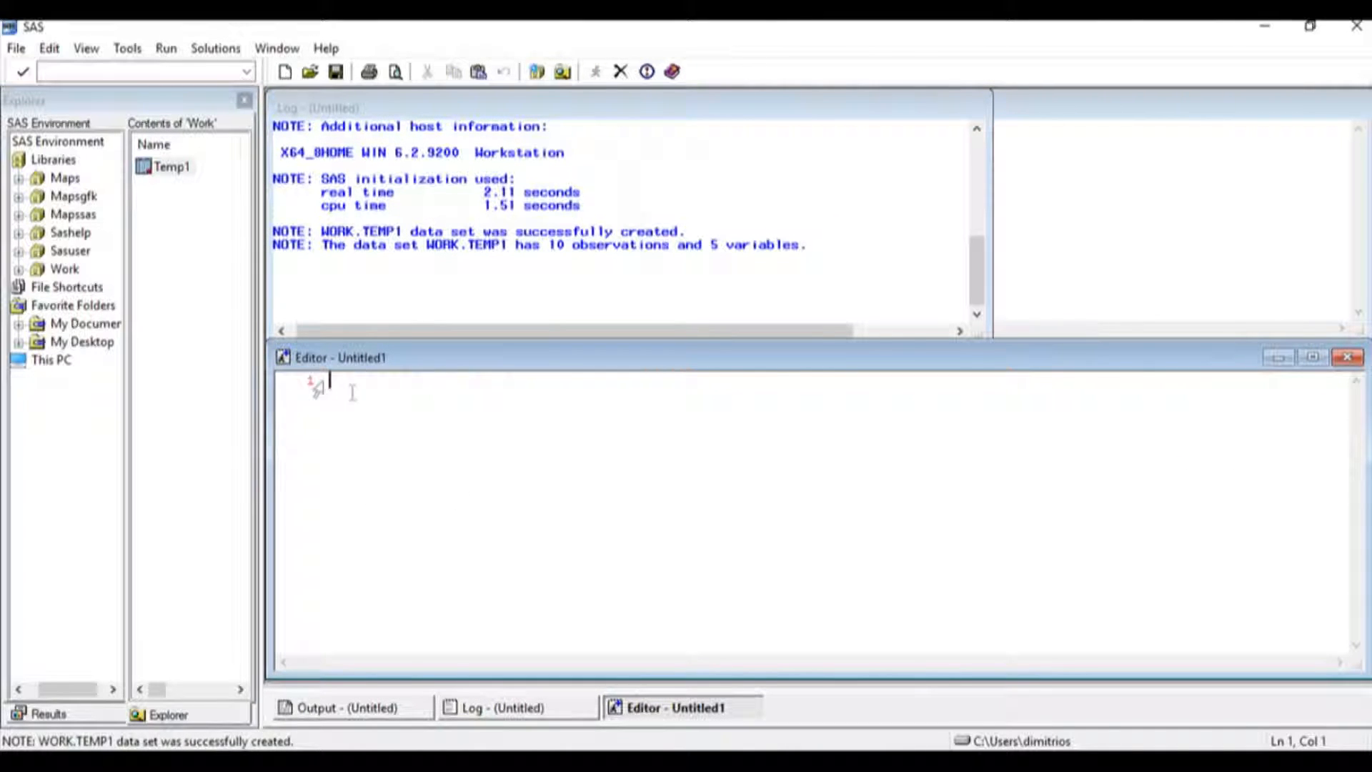
pyautogui.click(16, 48)
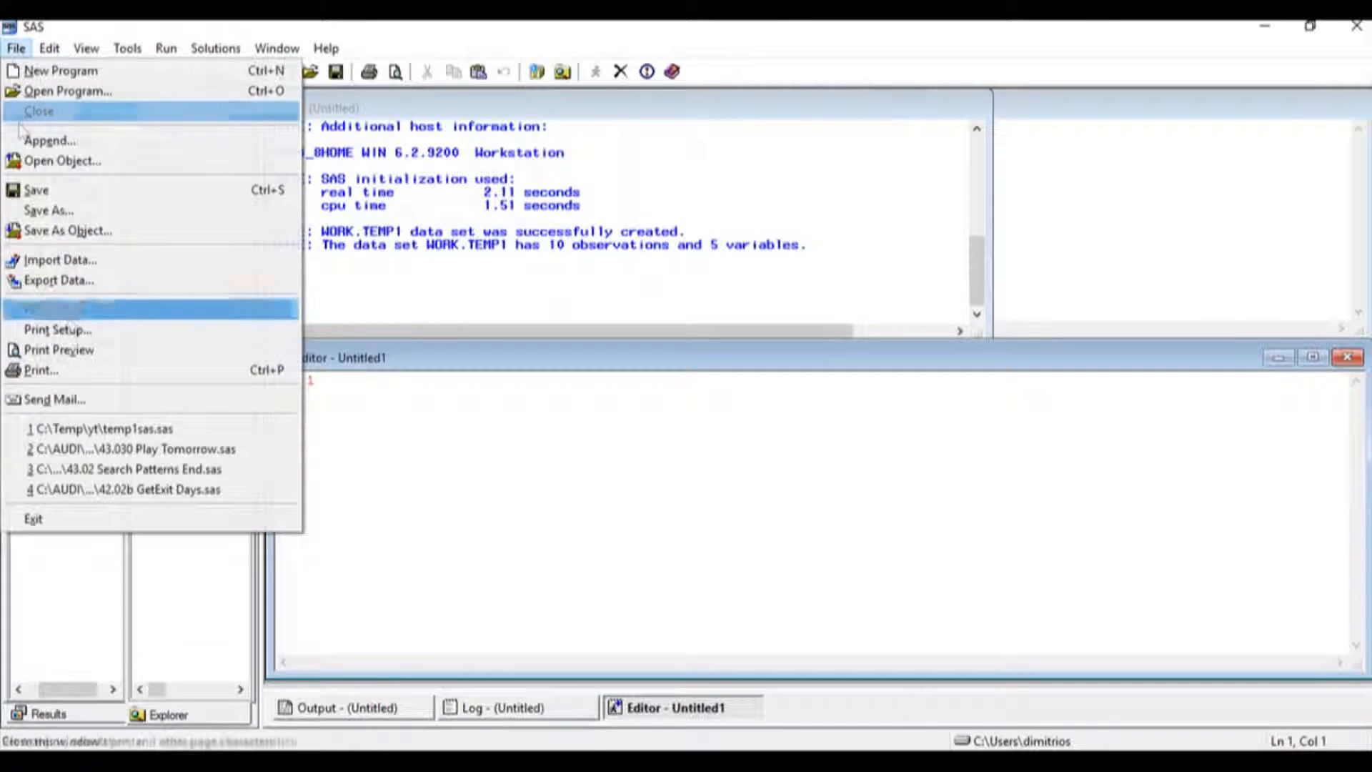
pyautogui.click(100, 431)
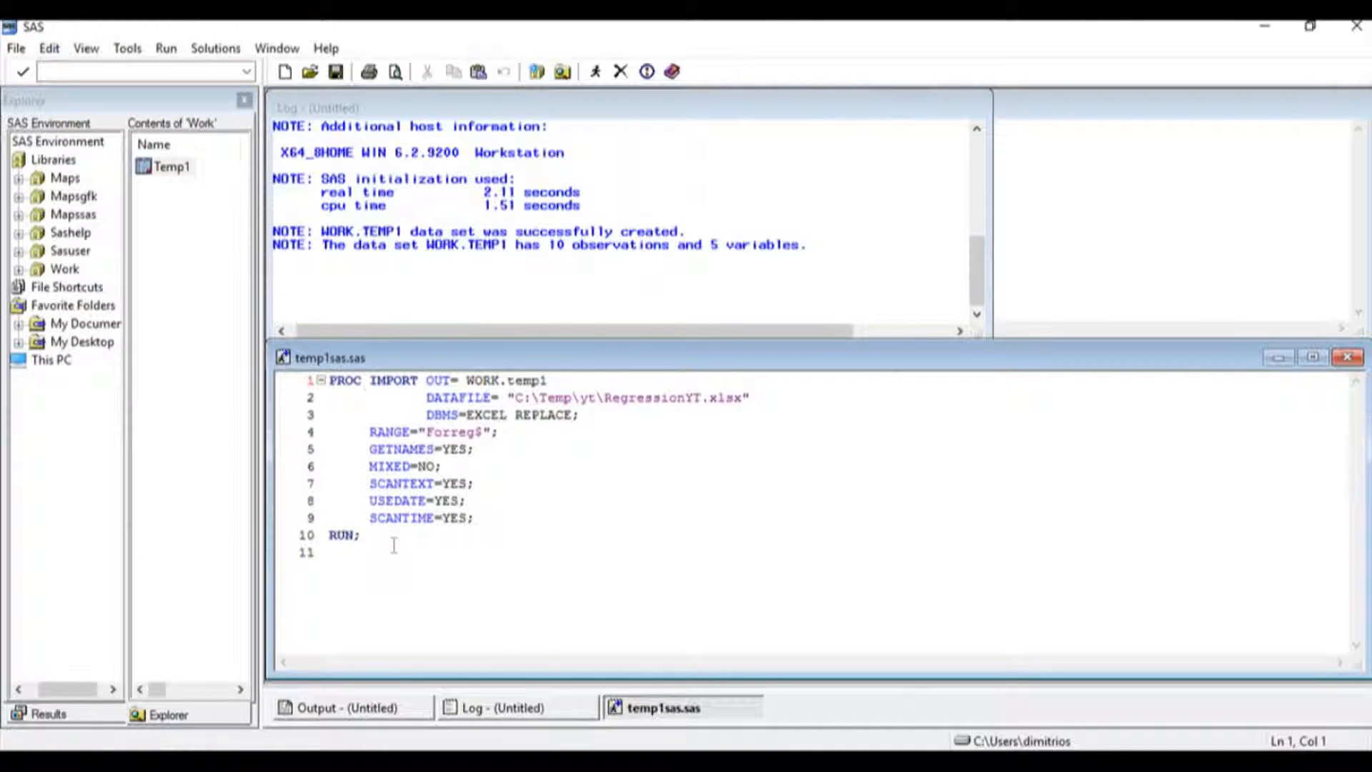
# Examine the PROC IMPORT code's OUT, DATAFILE, DBMS, REPLACE, RANGE, GETNAMES and MIXED options, and the Work library that OUT refers to.
pyautogui.moveTo(331, 382); pyautogui.dragTo(556, 374)
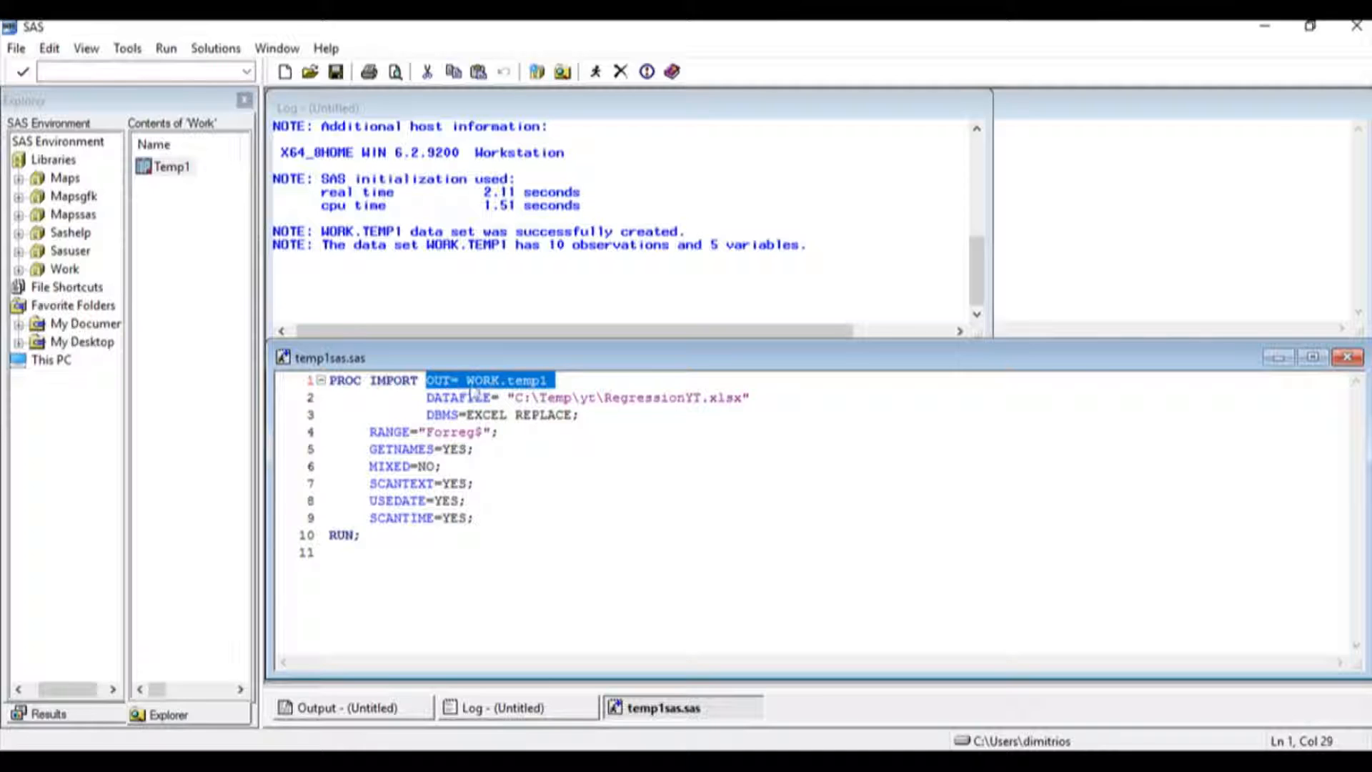
pyautogui.click(540, 380)
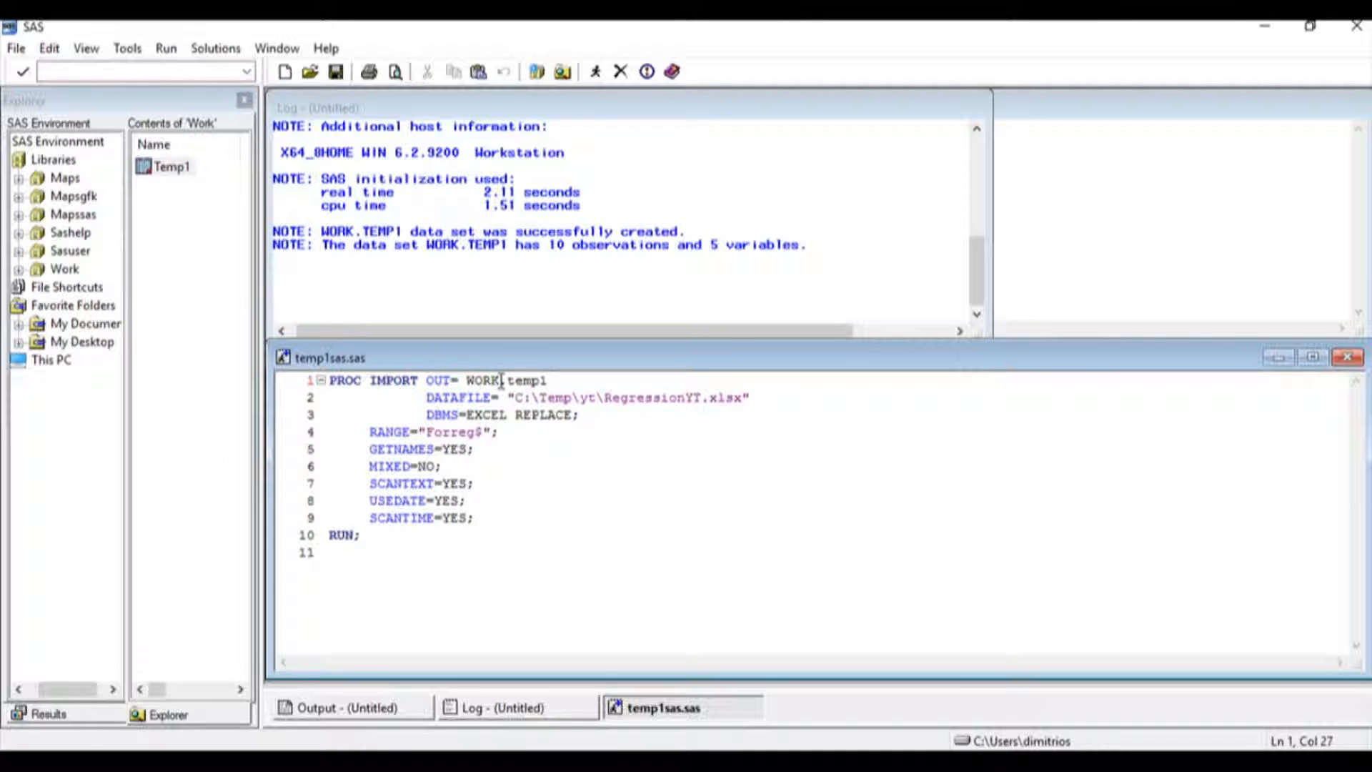
pyautogui.moveTo(510, 380); pyautogui.dragTo(469, 382)
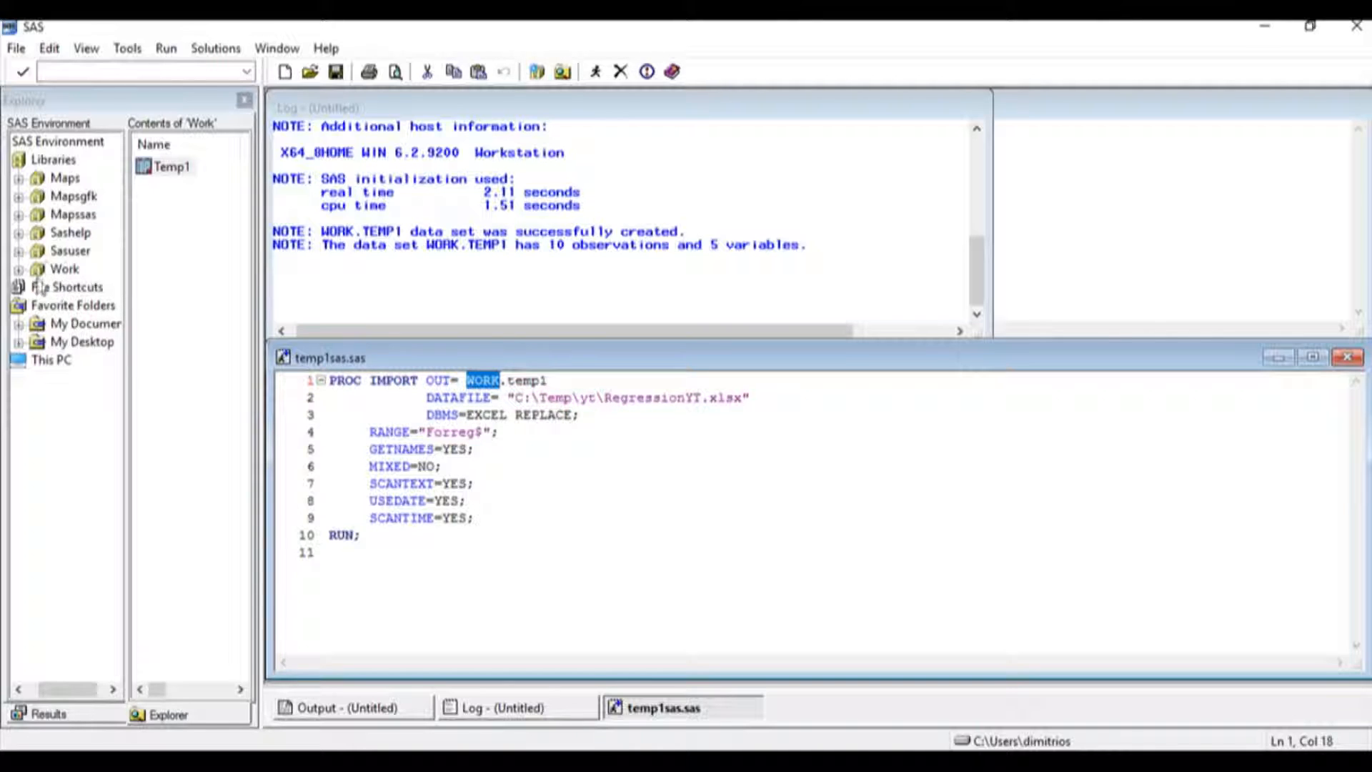
pyautogui.click(66, 270)
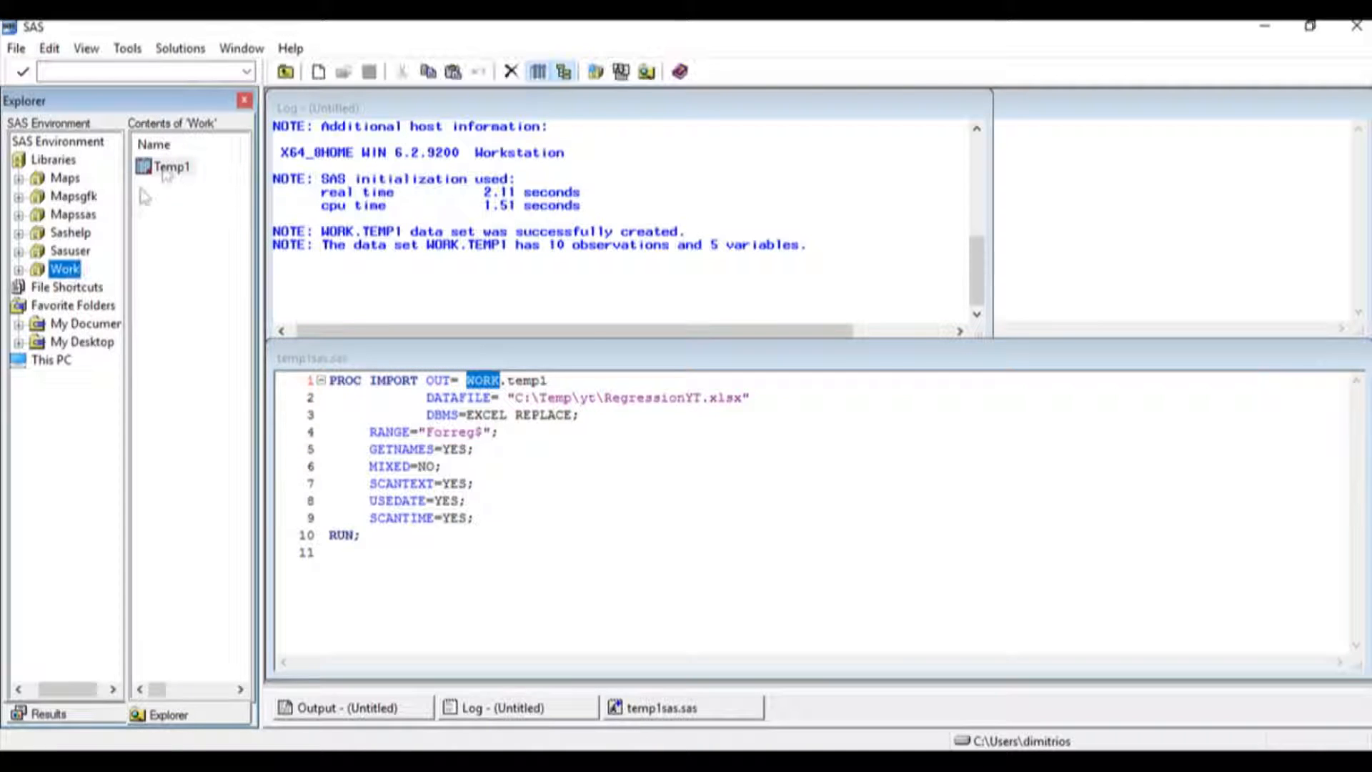
pyautogui.click(426, 397)
pyautogui.moveTo(426, 398); pyautogui.dragTo(753, 415)
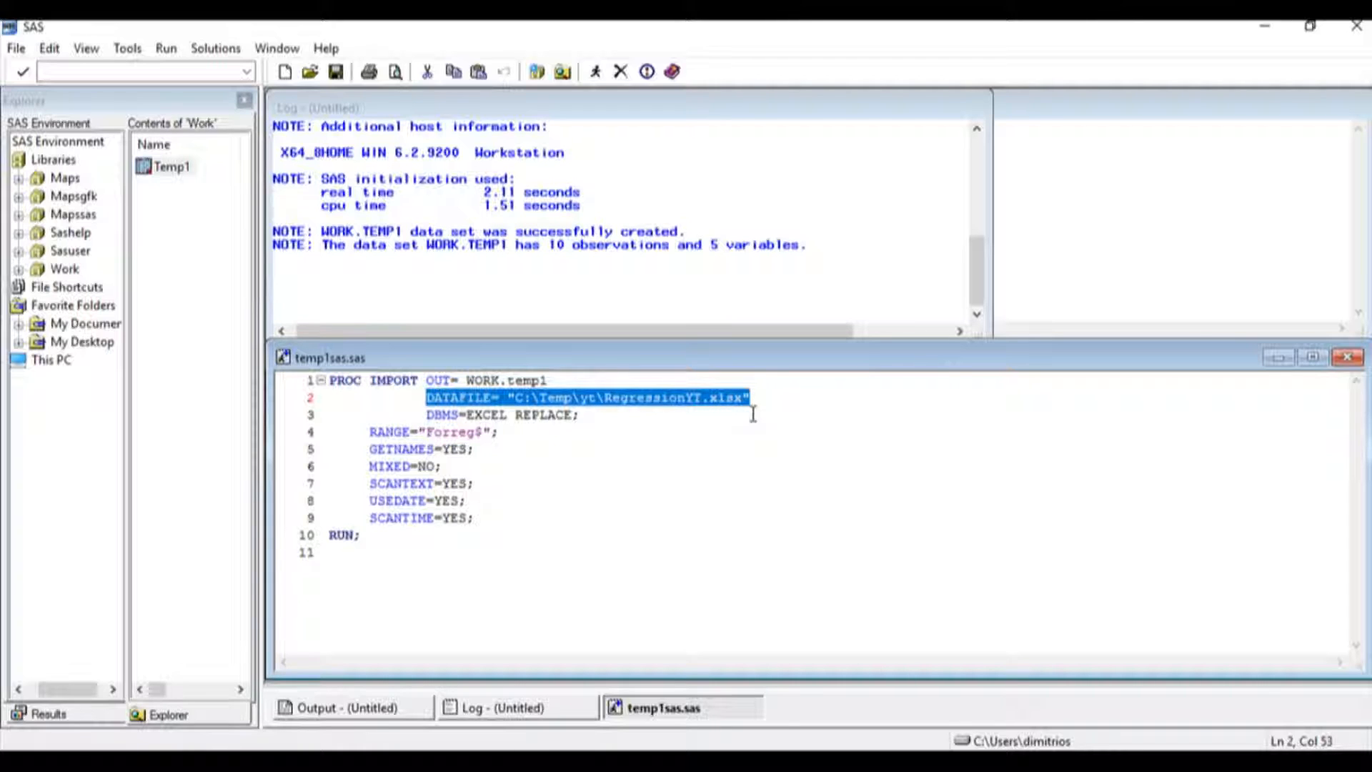
pyautogui.moveTo(509, 415); pyautogui.dragTo(428, 416)
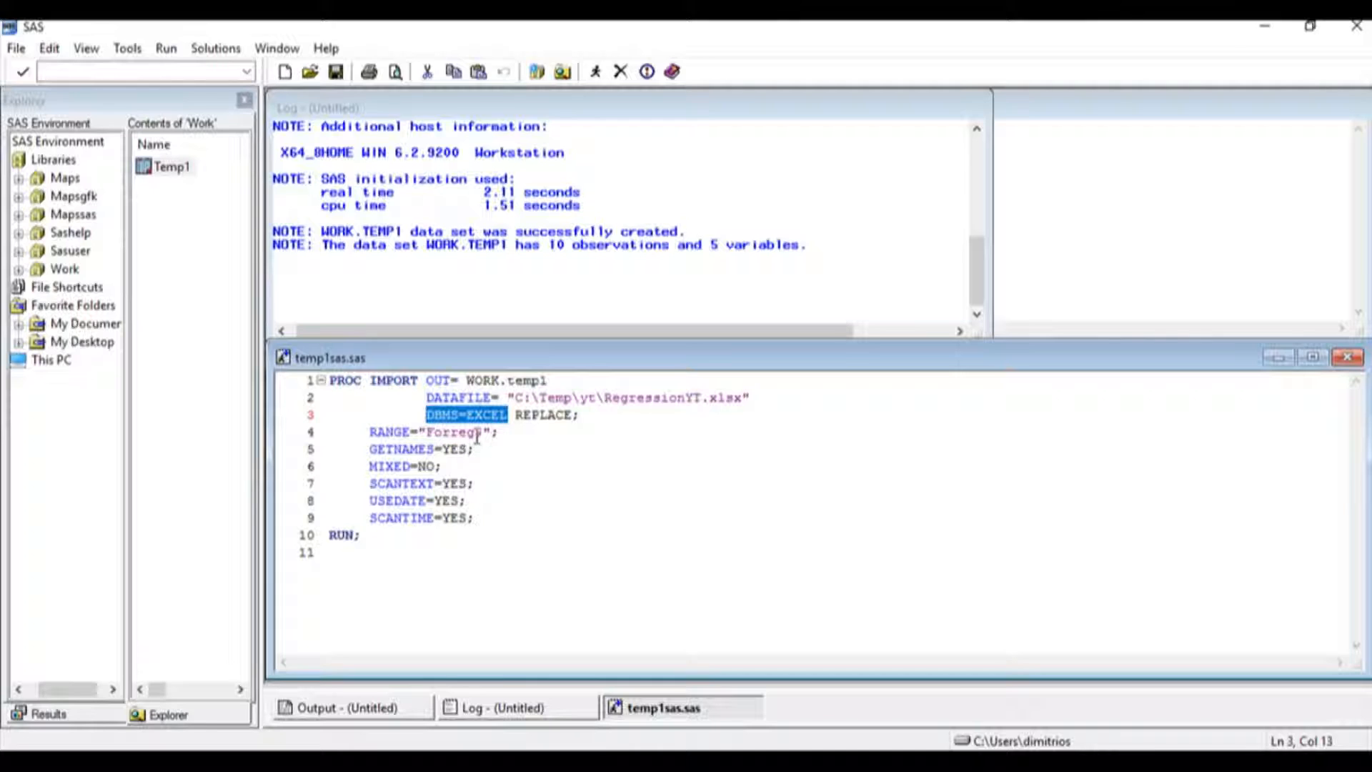
pyautogui.moveTo(516, 414); pyautogui.dragTo(590, 414)
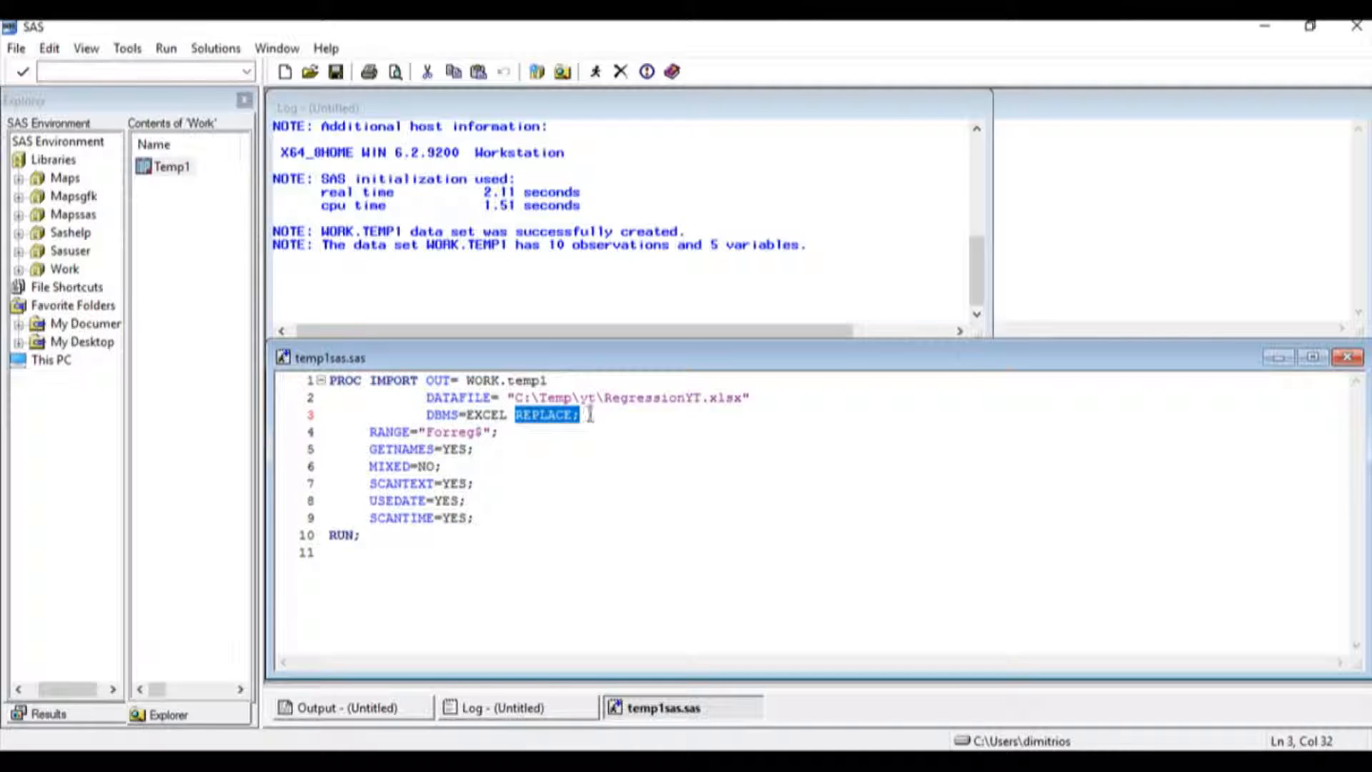
pyautogui.moveTo(506, 433); pyautogui.dragTo(359, 444)
pyautogui.click(395, 447)
pyautogui.click(506, 431)
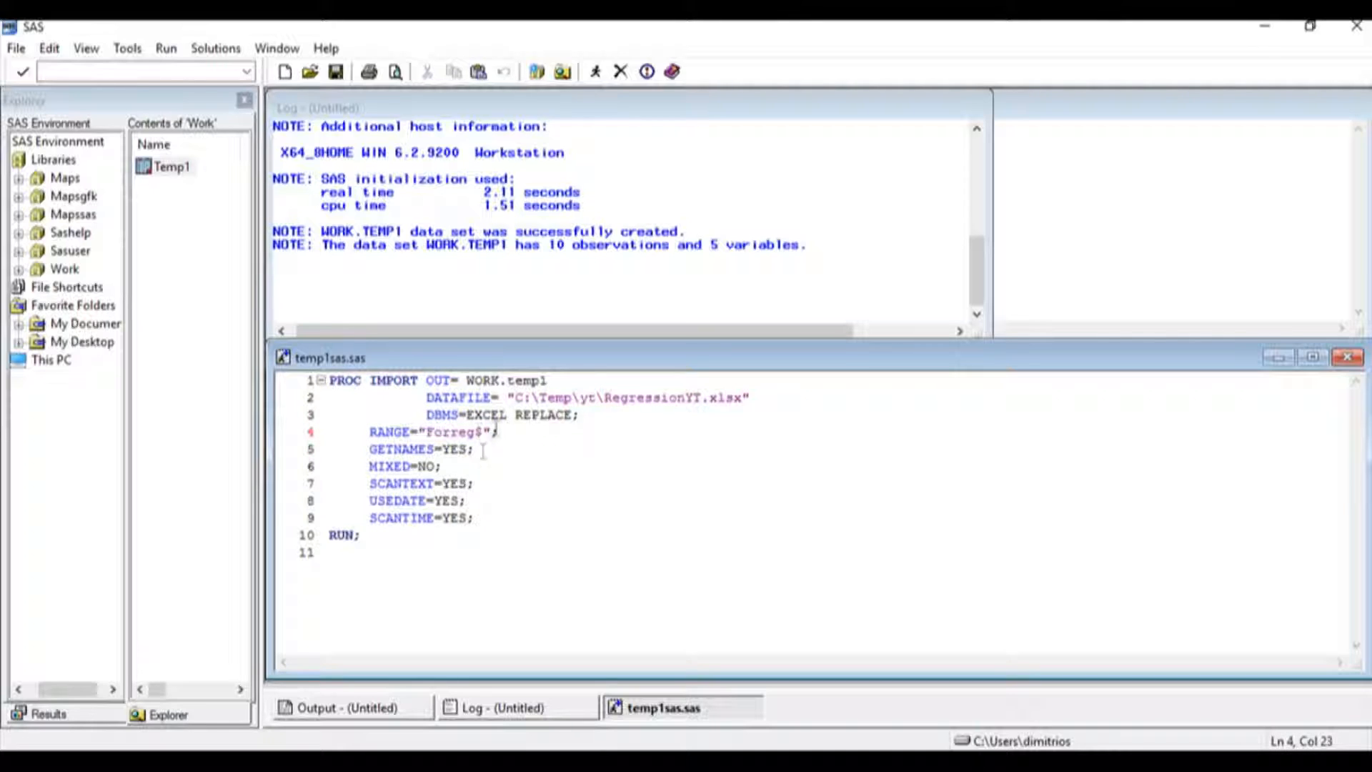
pyautogui.moveTo(473, 450); pyautogui.dragTo(370, 460)
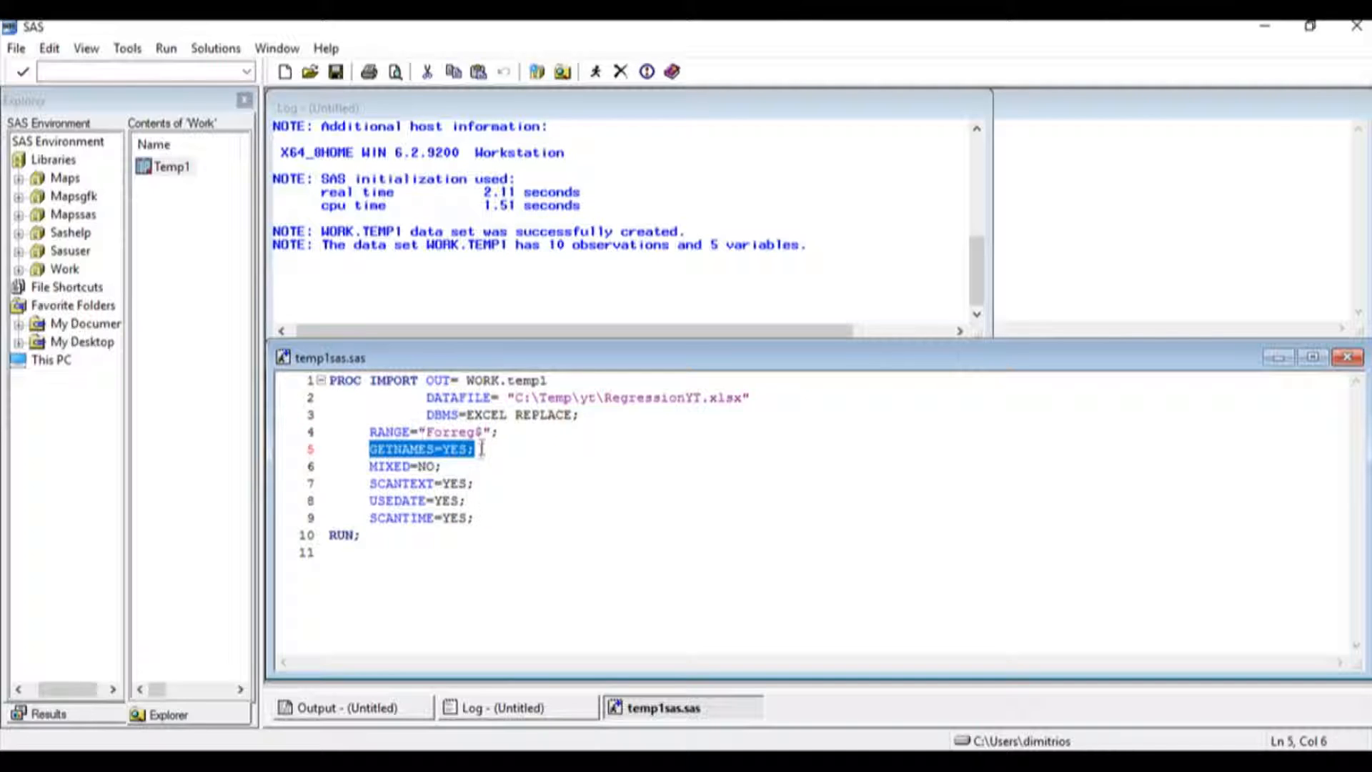
pyautogui.click(480, 450)
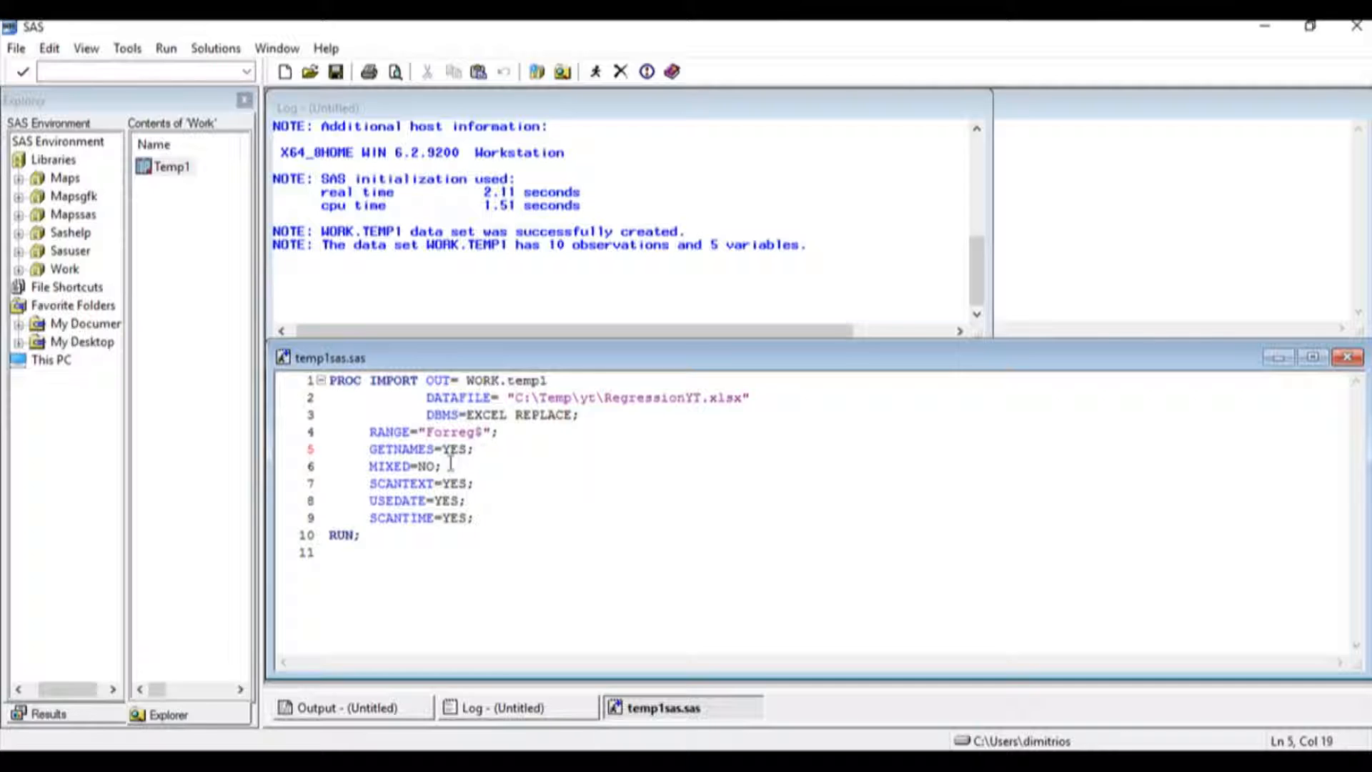
pyautogui.moveTo(446, 466); pyautogui.dragTo(371, 467)
pyautogui.click(451, 467)
# Below the import code's RUN statement, add the line "data temp2; set temp1;" to copy the data set.
pyautogui.click(401, 534)
pyautogui.press('Return')
pyautogui.press('Return')
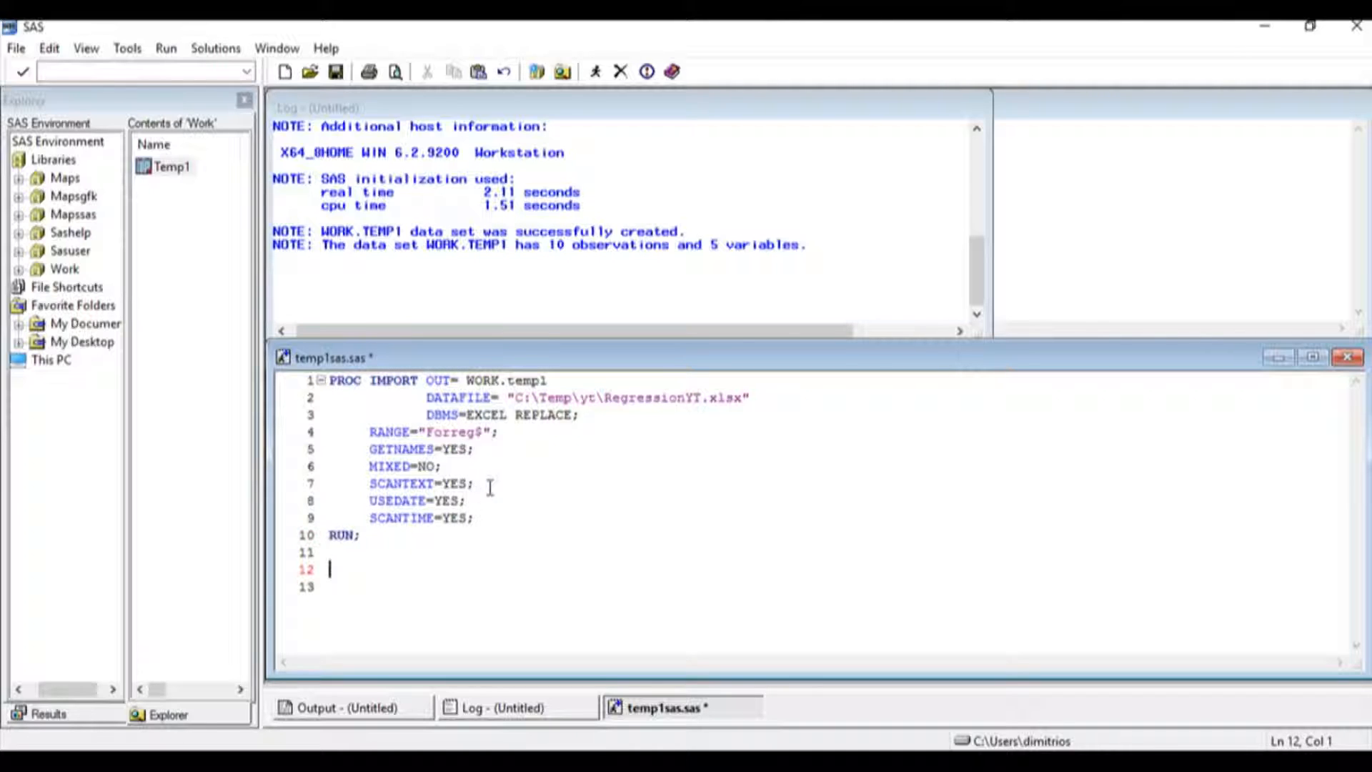
pyautogui.write('data temp2')
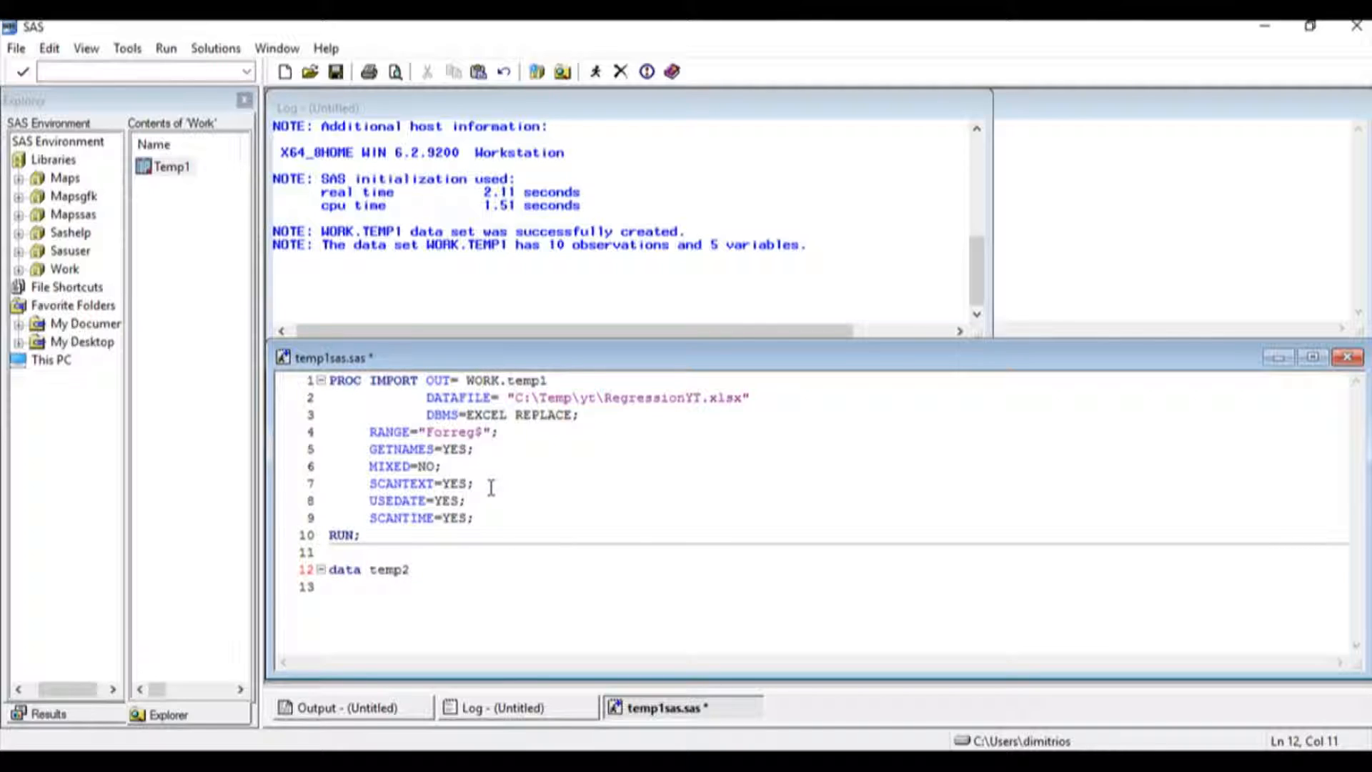
pyautogui.write('; set temp1;')
pyautogui.press('Return')
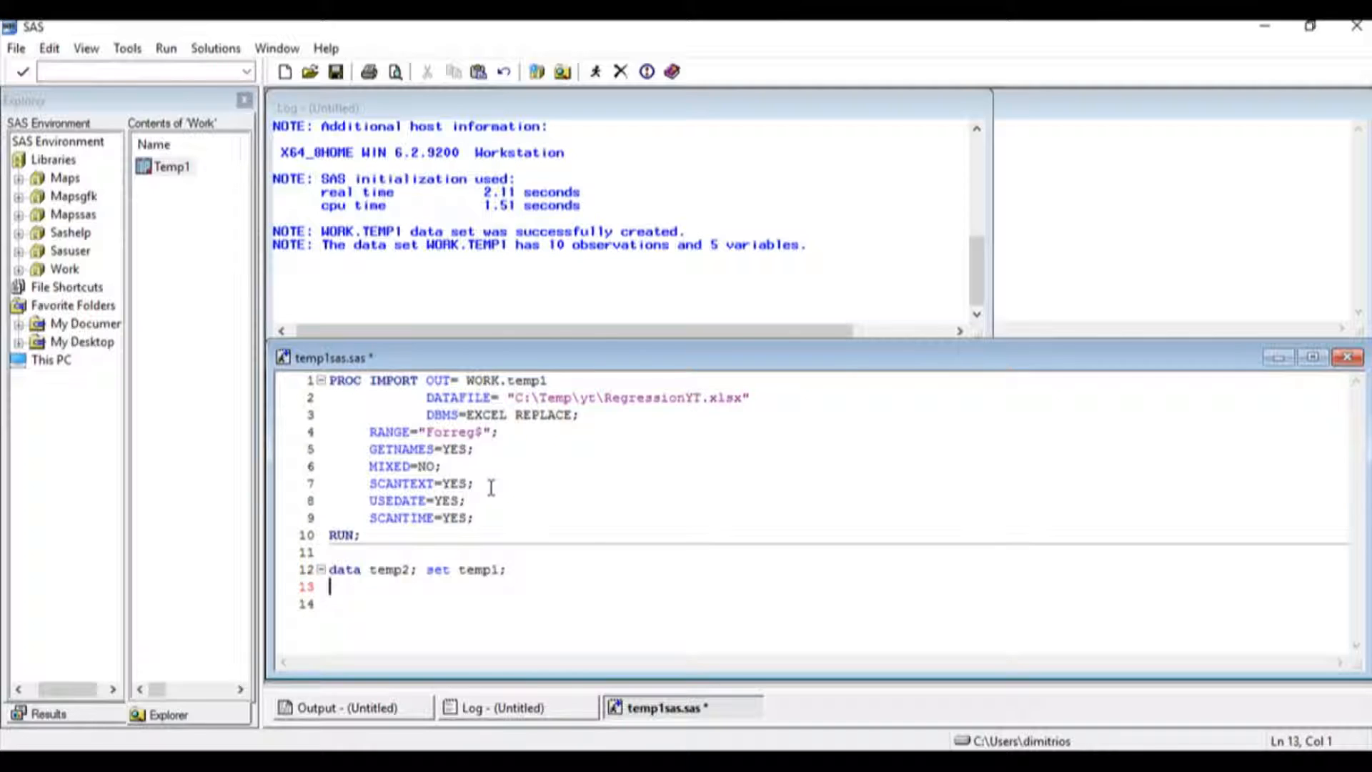
# Add a regression procedure with "proc reg; model y=x1 x2 x3;" followed by "run;" on its own line.
pyautogui.write('proc ')
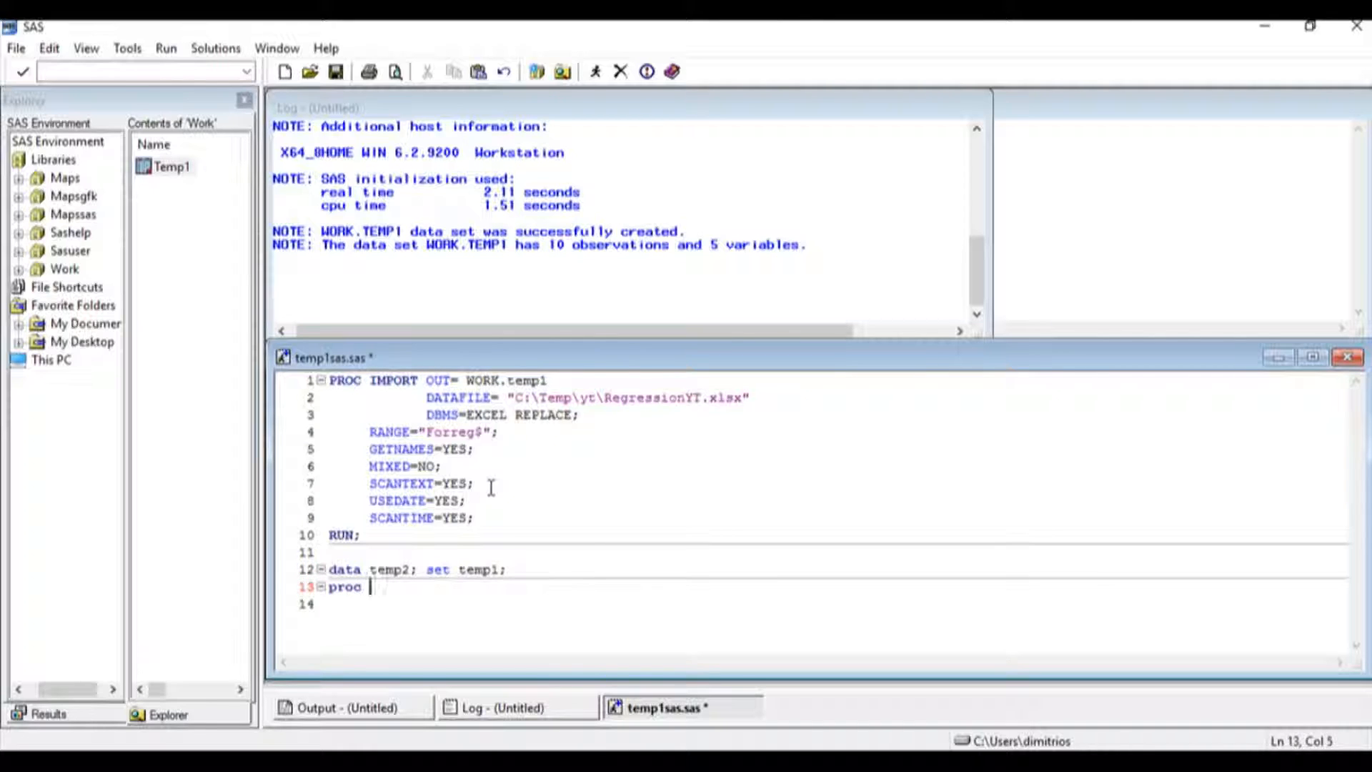
pyautogui.write('reg; model y=x1 x2 x3;')
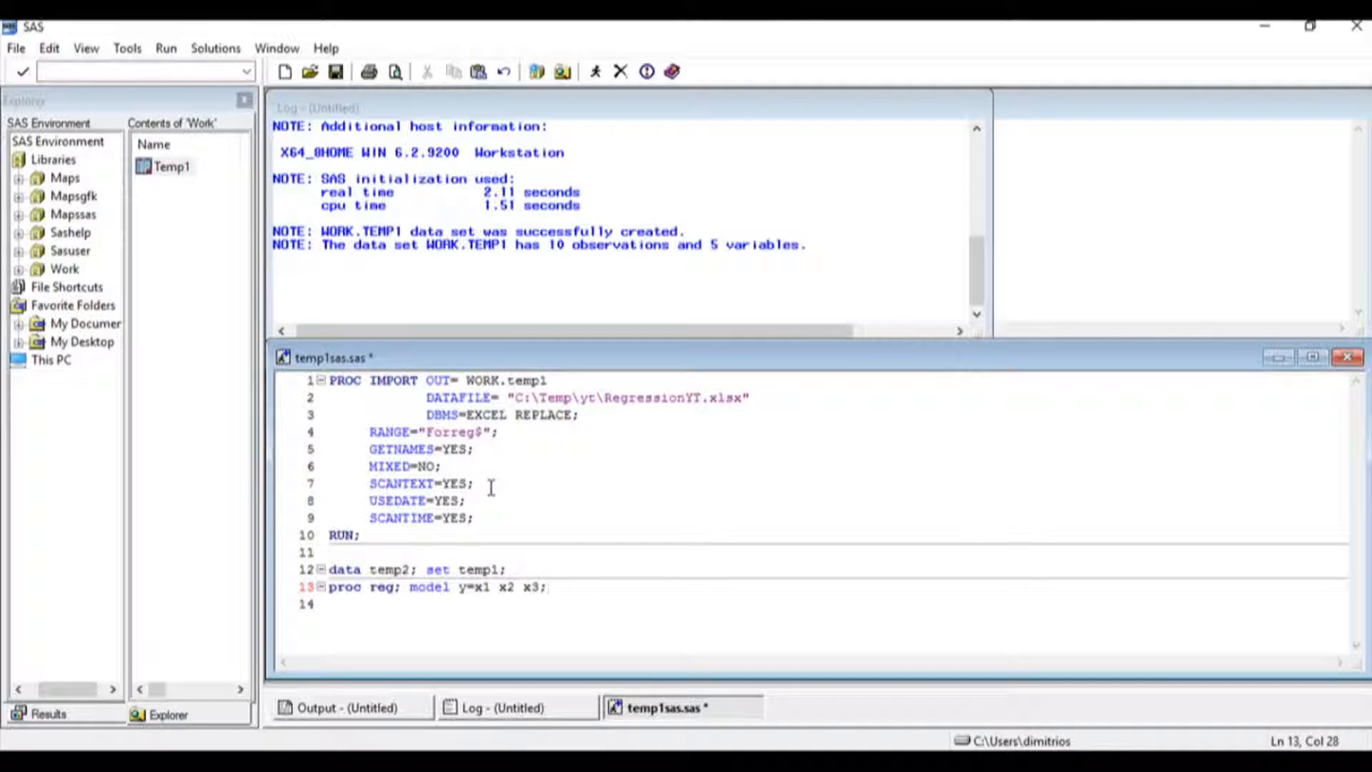
pyautogui.press('Return')
pyautogui.write('run;')
# Submit only the new code, from the data temp2 line through its final run statement.
pyautogui.moveTo(379, 606); pyautogui.dragTo(318, 570)
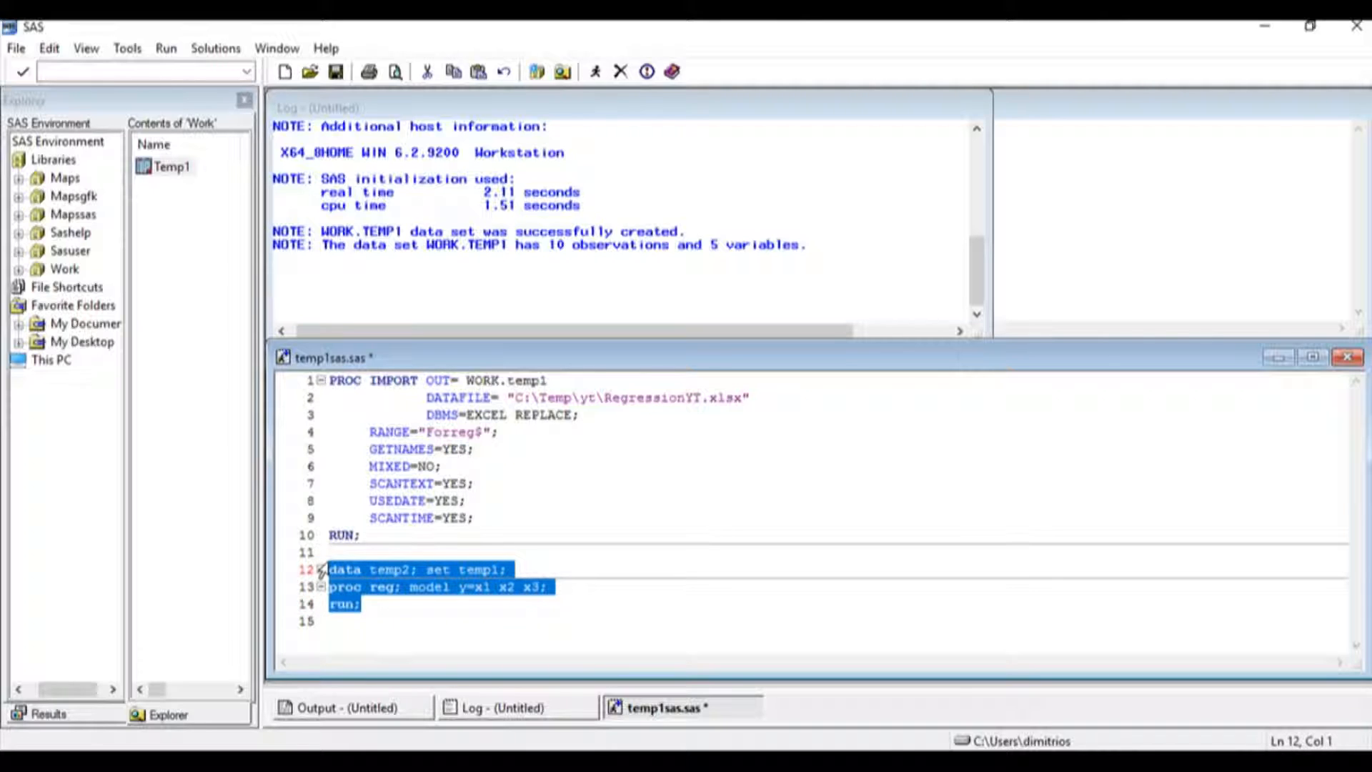
pyautogui.rightClick(363, 569)
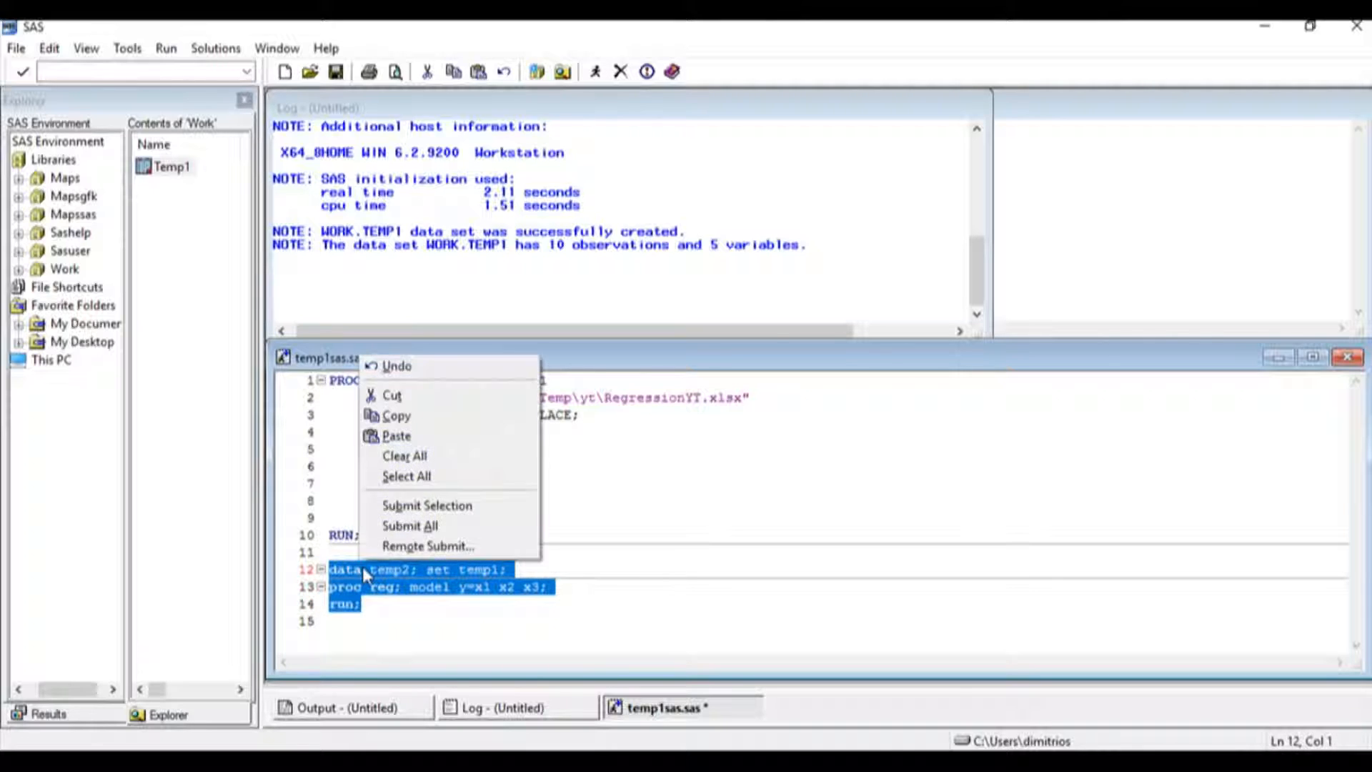
pyautogui.click(434, 509)
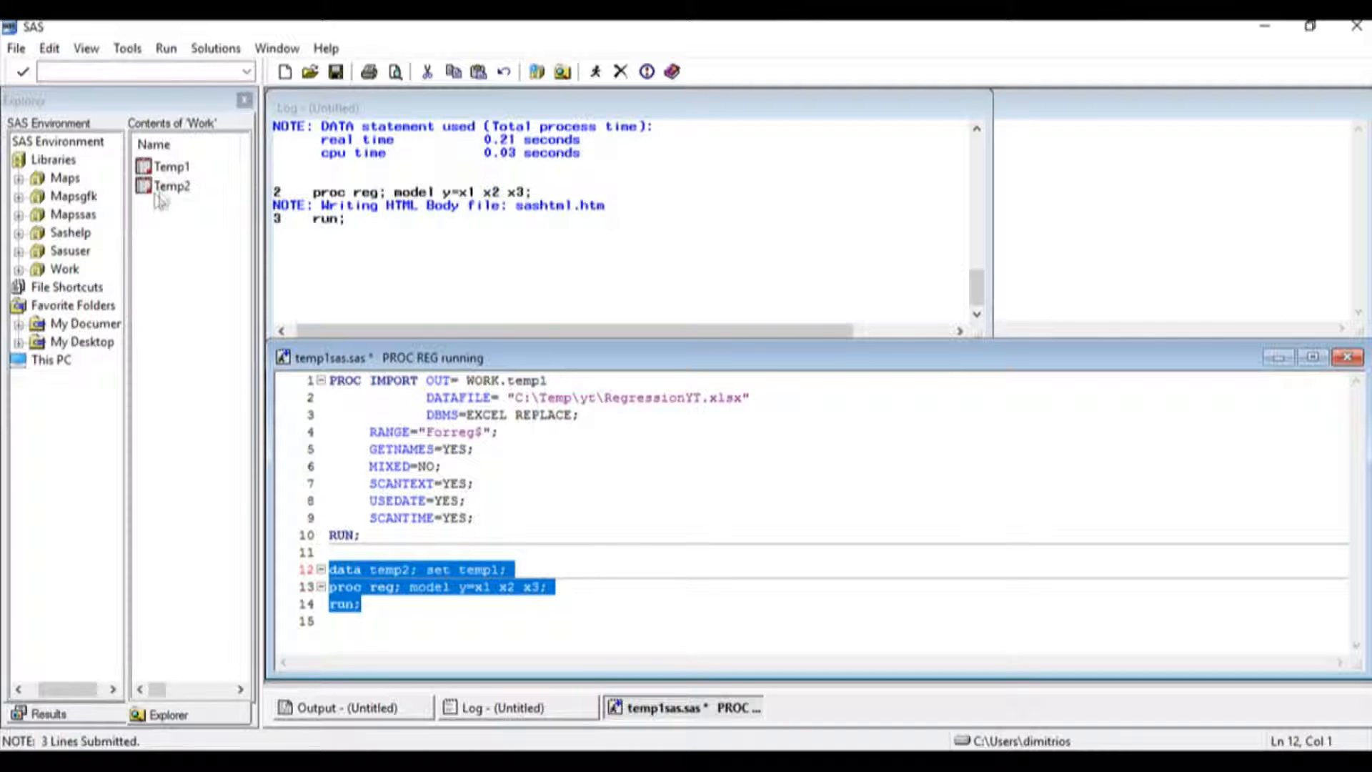
# View the contents of the Temp2 data set in the Work library and close the table.
pyautogui.click(162, 187)
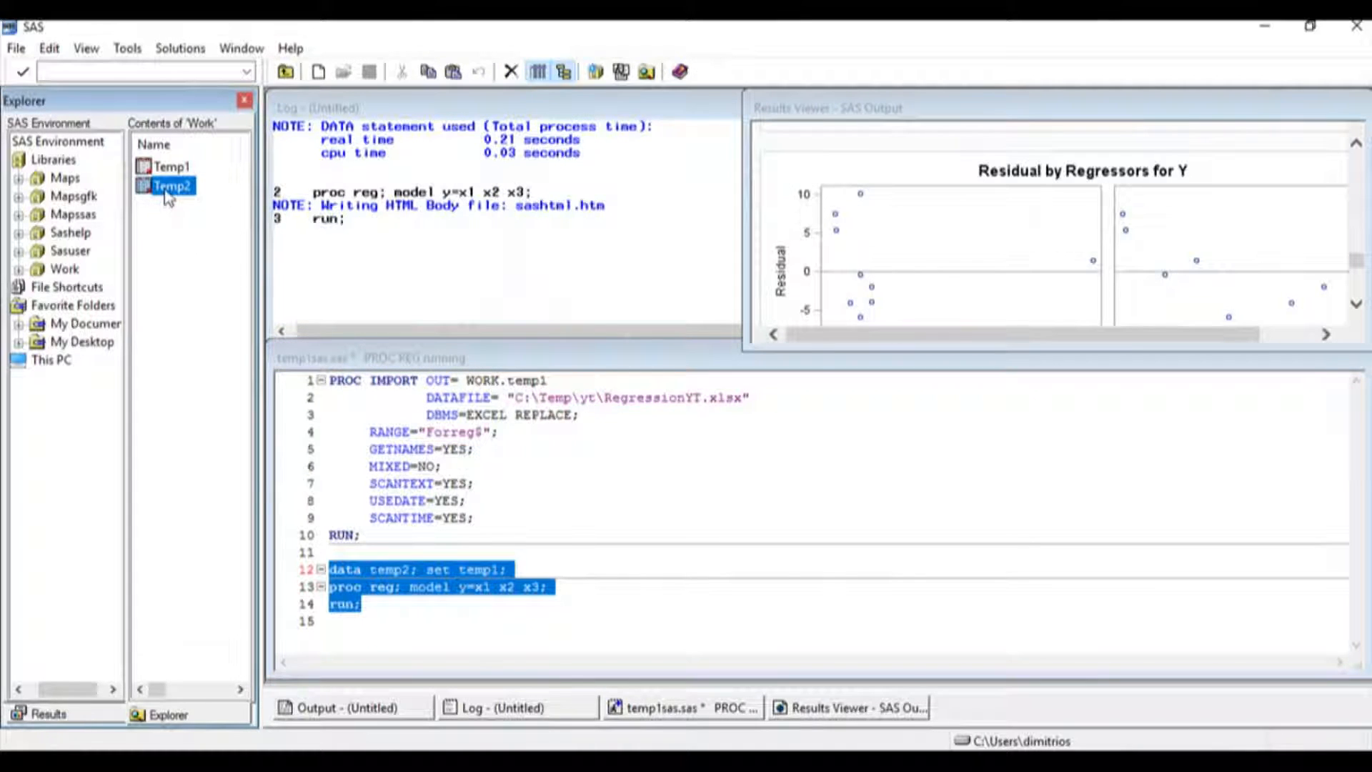
pyautogui.doubleClick(169, 186)
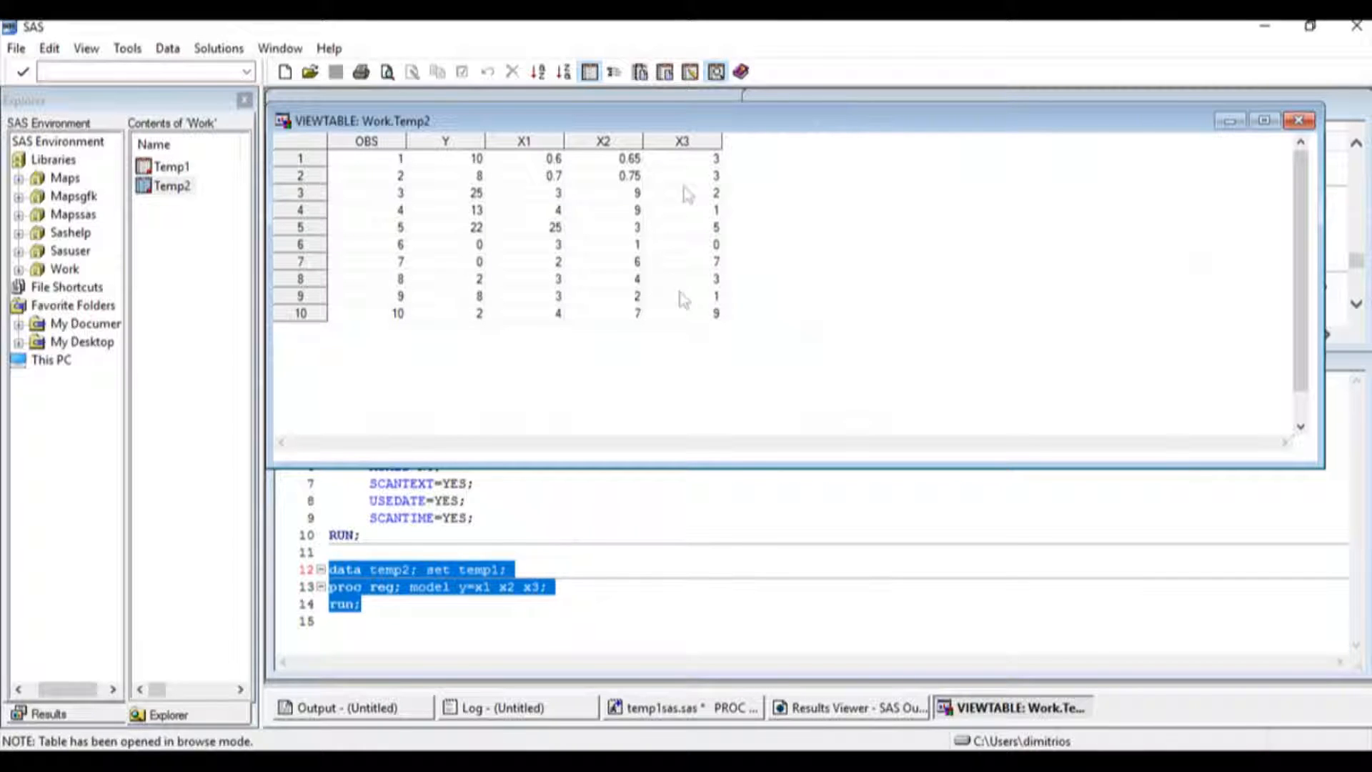
pyautogui.click(1307, 121)
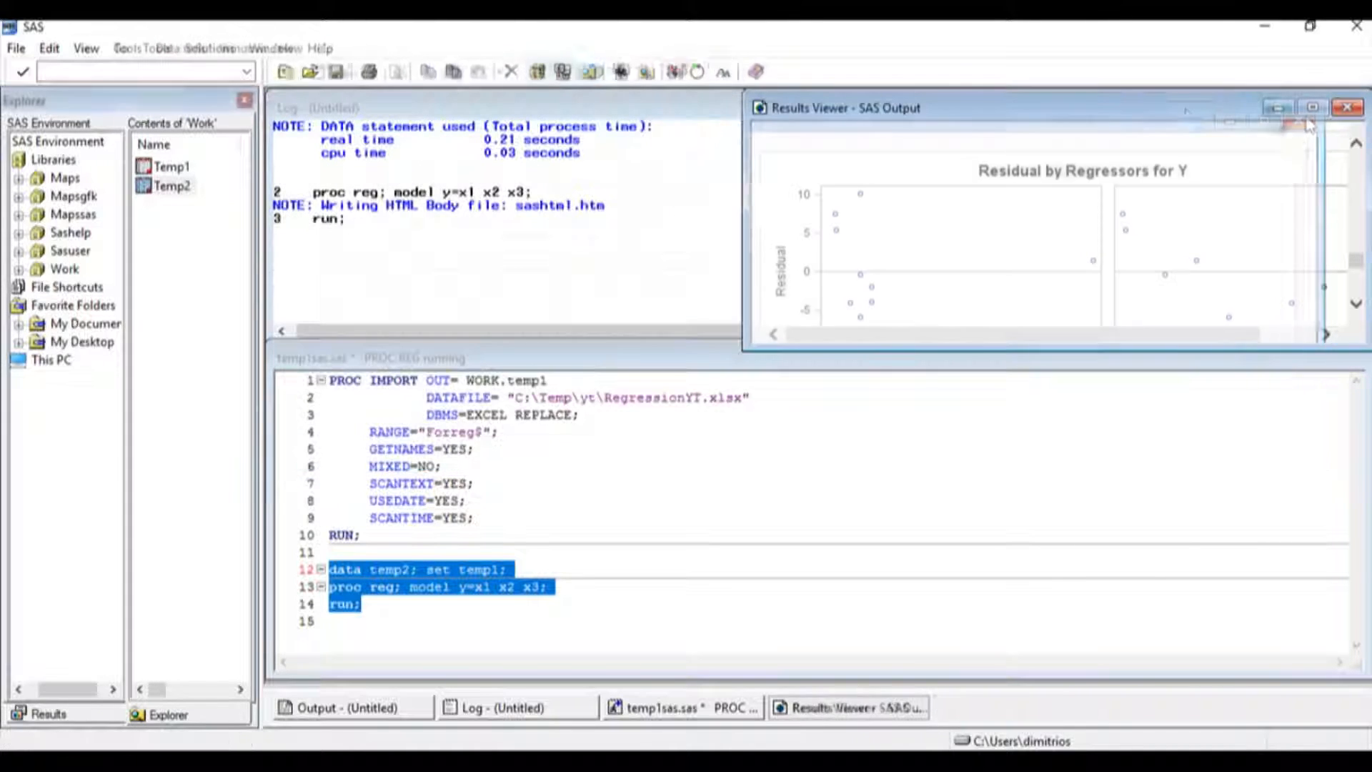
# Move the Results Viewer window away from the Output window to uncover the regression listing.
pyautogui.moveTo(1098, 105); pyautogui.dragTo(640, 226)
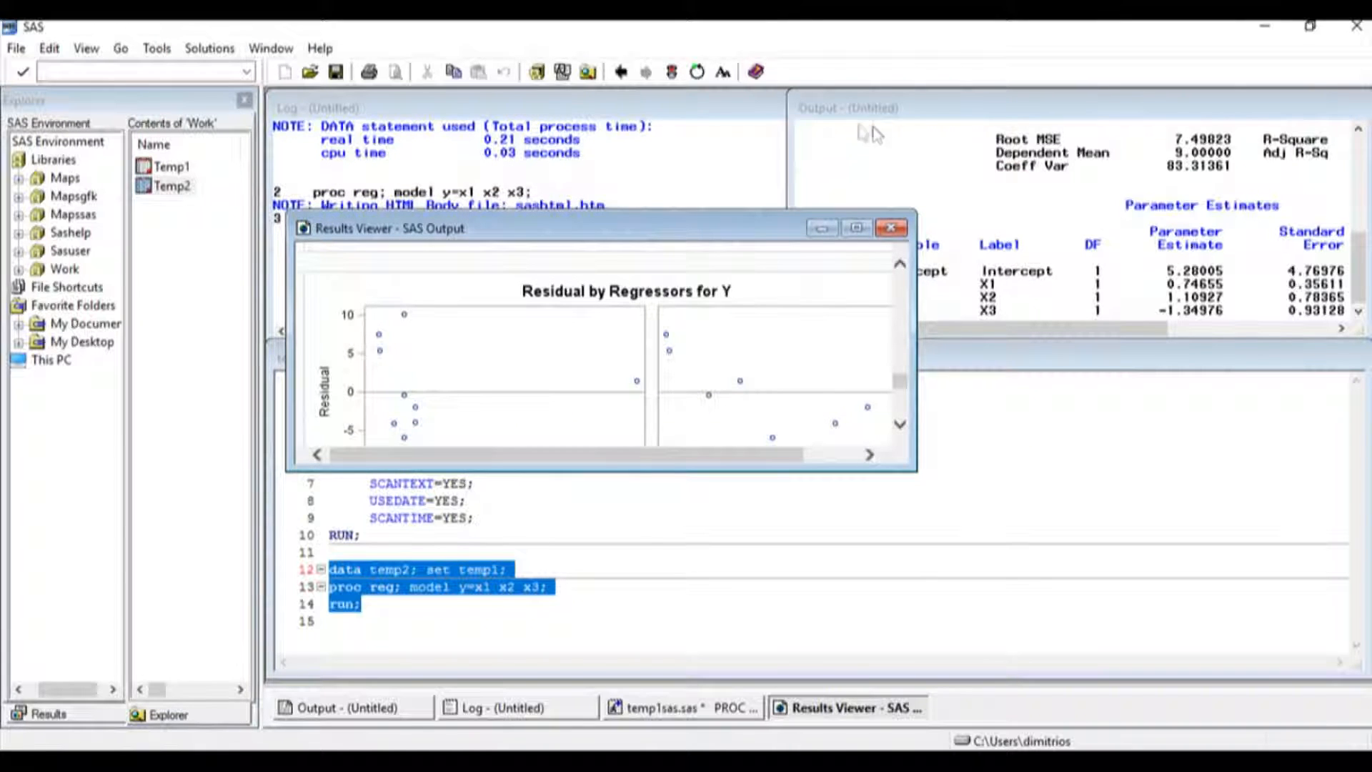
# Return the Results Viewer report to its beginning and make the window taller to fit the Analysis of Variance table.
pyautogui.click(923, 114)
pyautogui.click(485, 230)
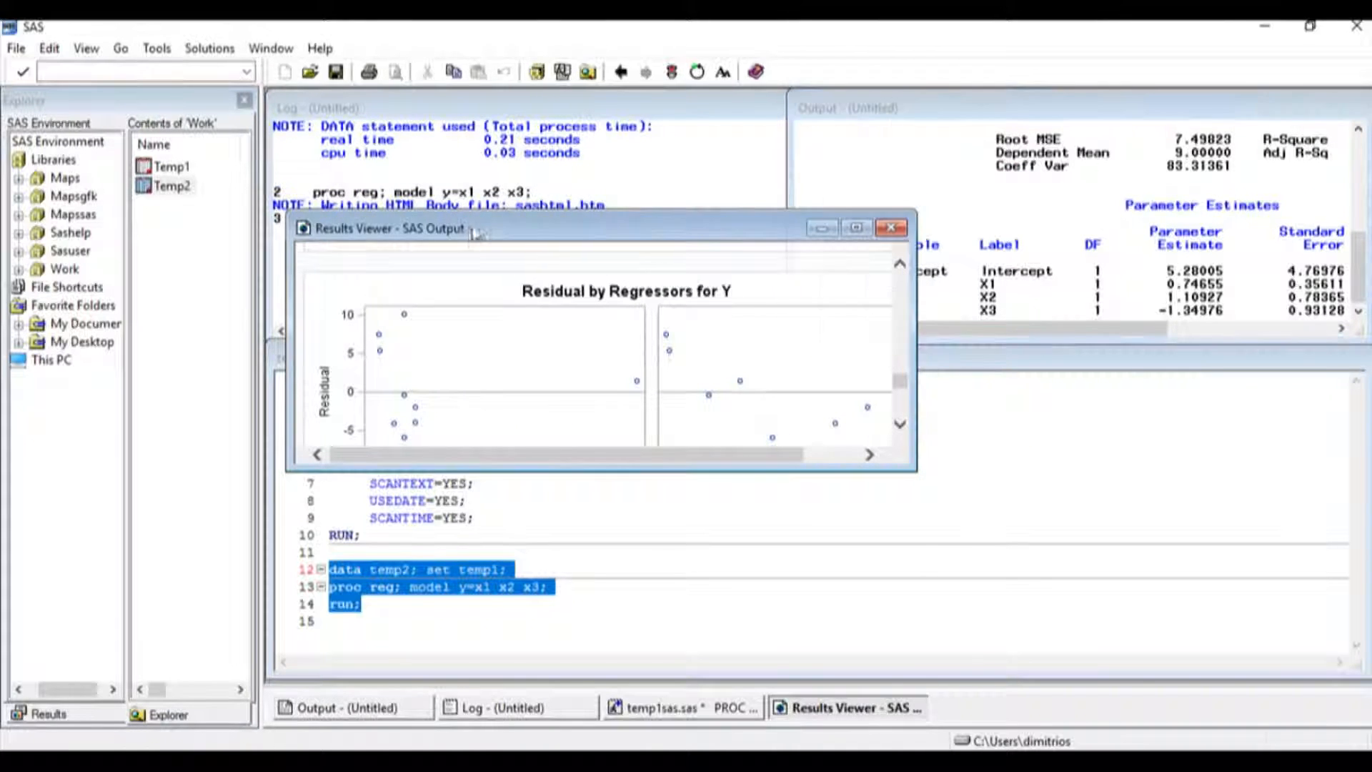
pyautogui.scroll(5, 505, 281)
pyautogui.scroll(10, 506, 284)
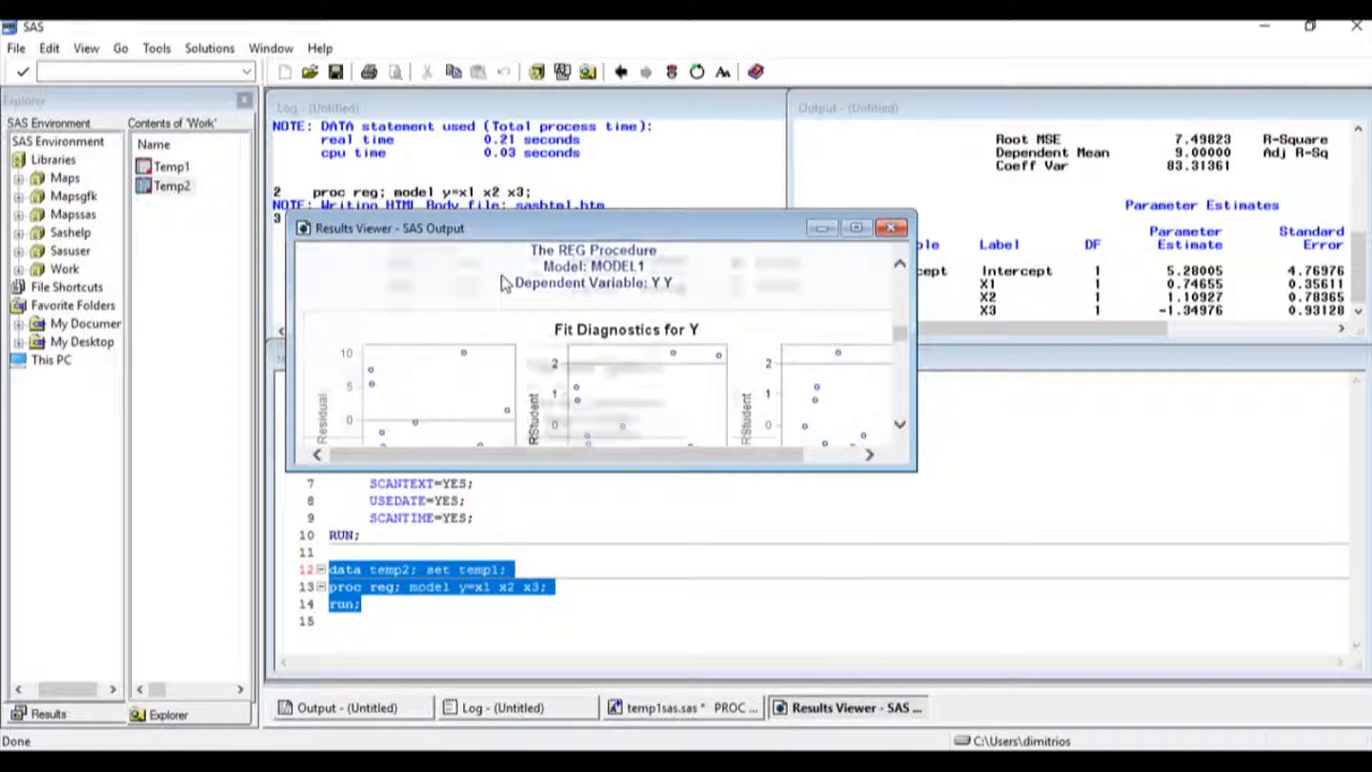
pyautogui.scroll(5, 506, 284)
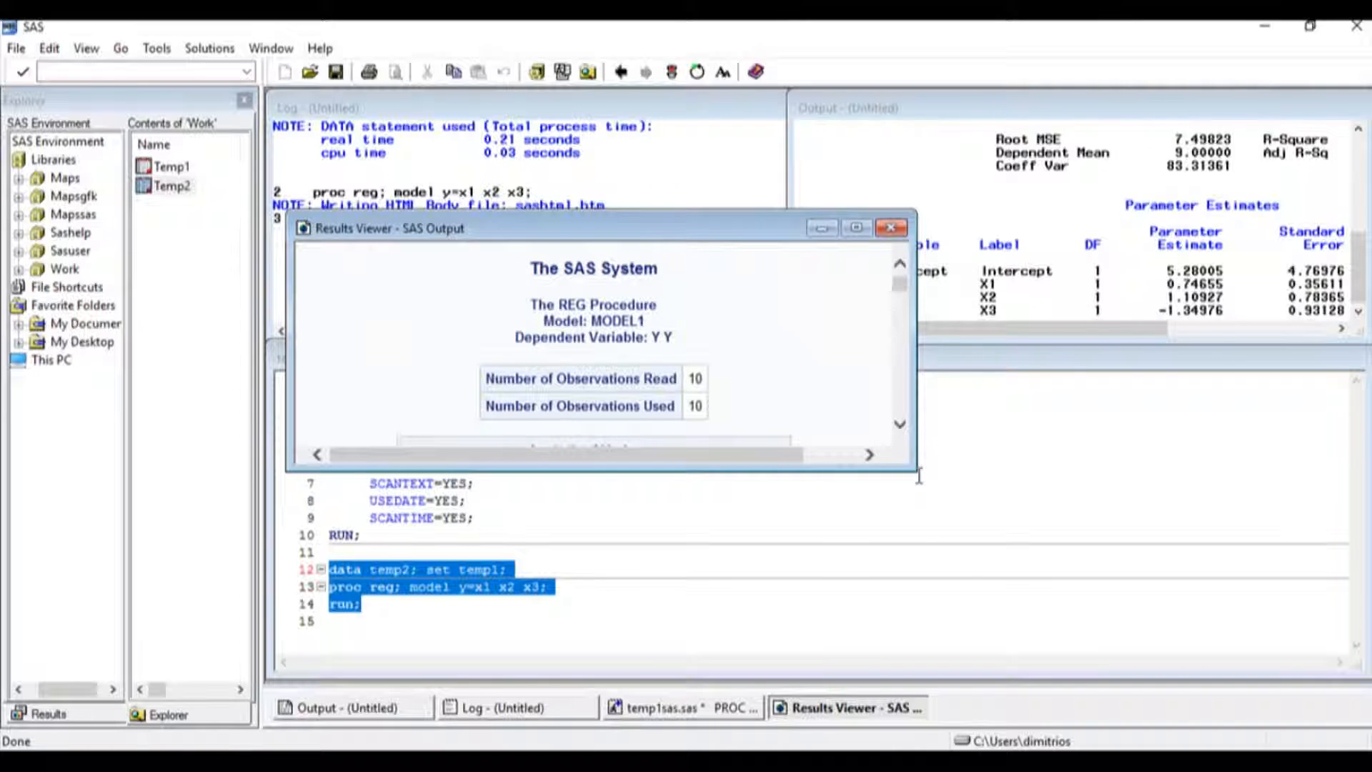
pyautogui.moveTo(915, 470); pyautogui.dragTo(922, 642)
# Maximize the Output window and view the complete regression listing from its heading to the parameter estimates.
pyautogui.click(1018, 245)
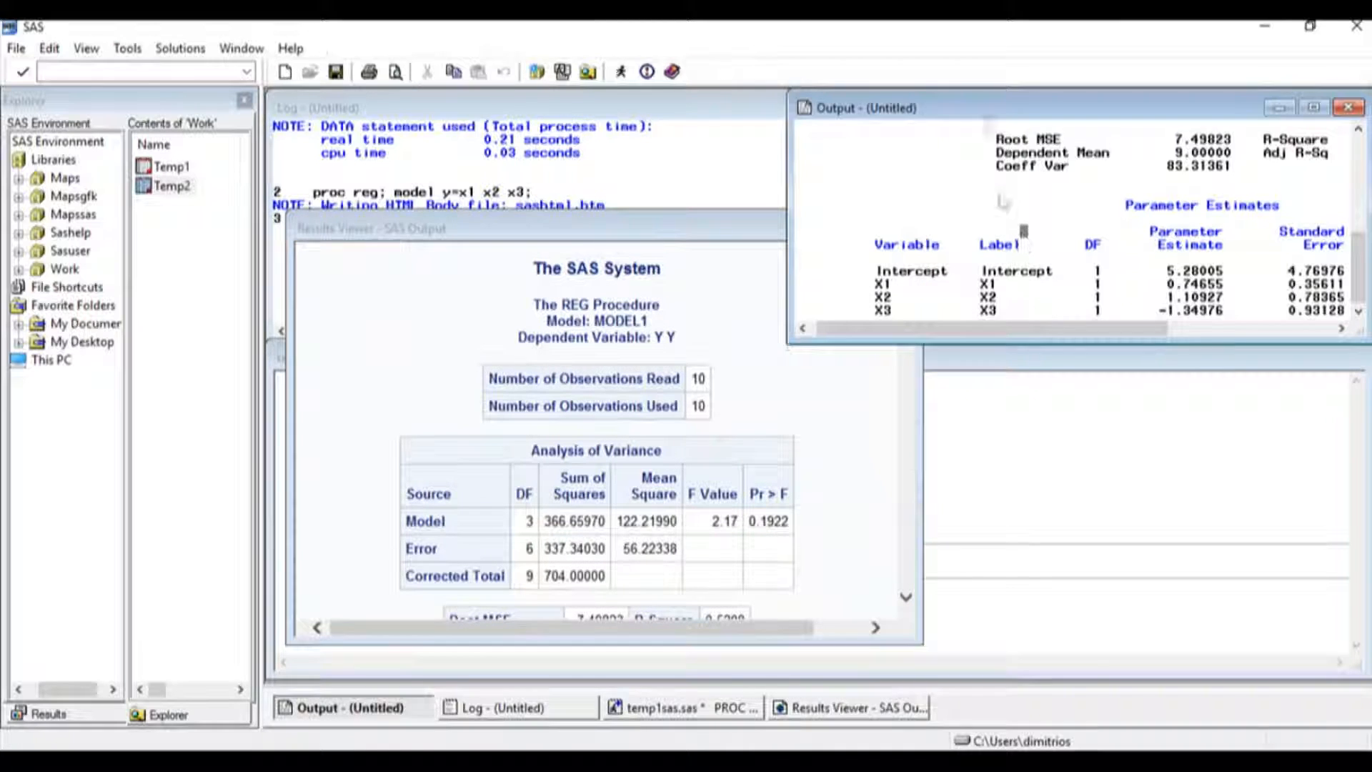
pyautogui.click(1317, 114)
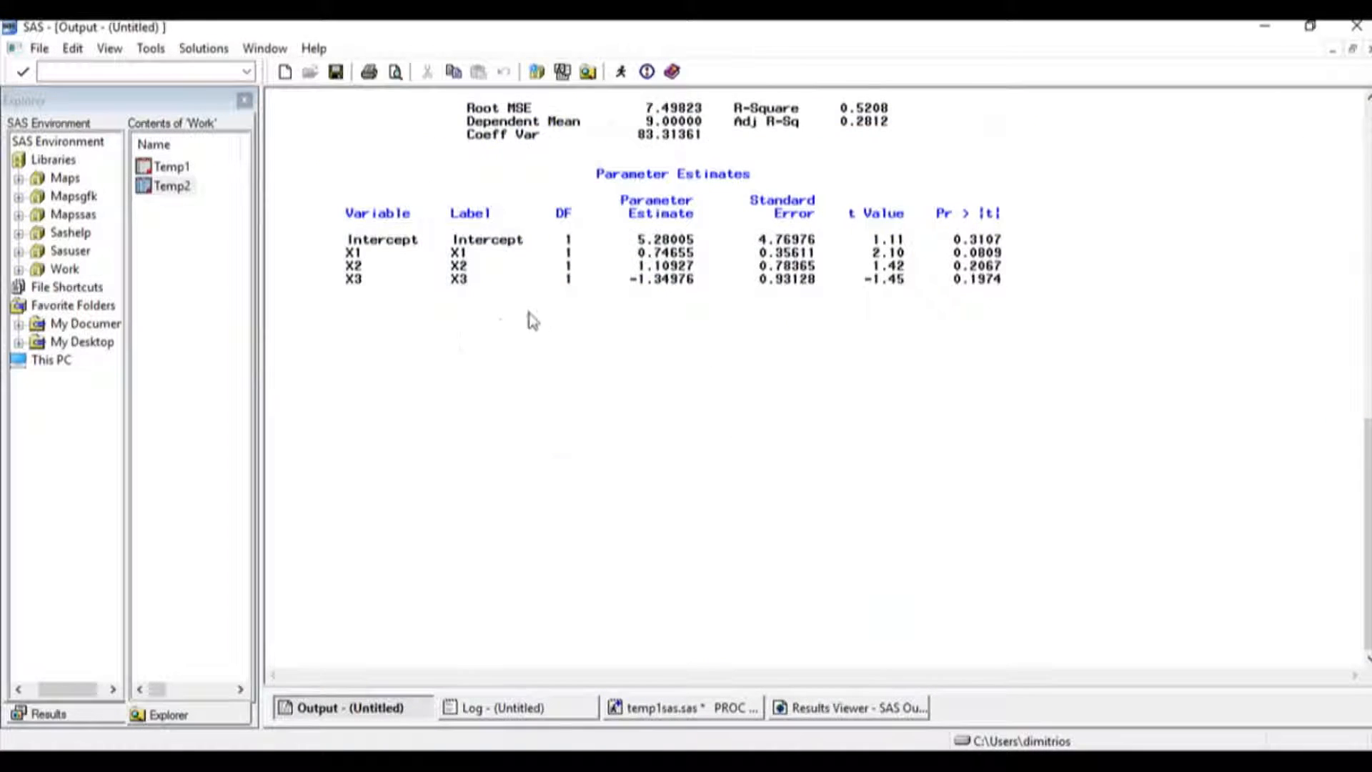
pyautogui.scroll(6, 530, 318)
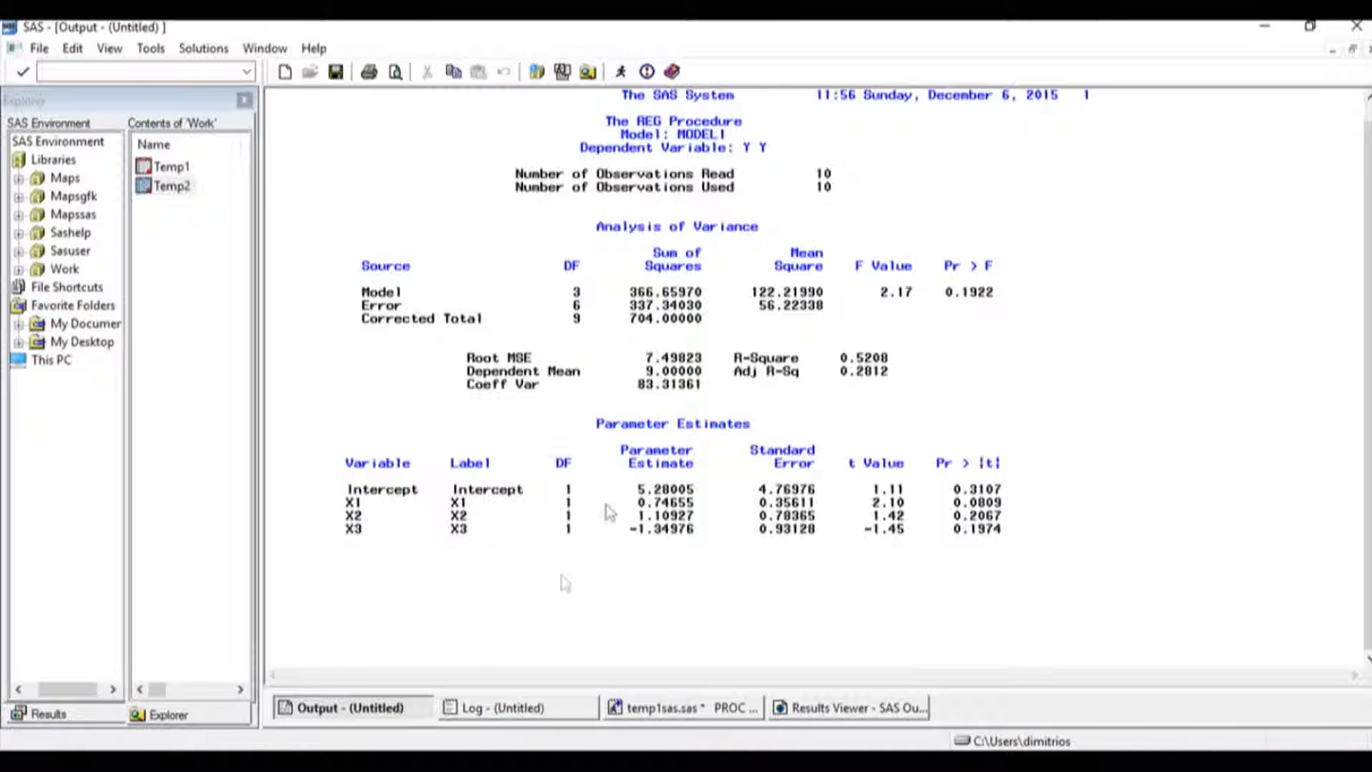
# Switch to RegressionYT.xlsx in Excel, narrow its window to uncover the SAS parameter estimates, and show the Solved sheet.
pyautogui.click(421, 745)
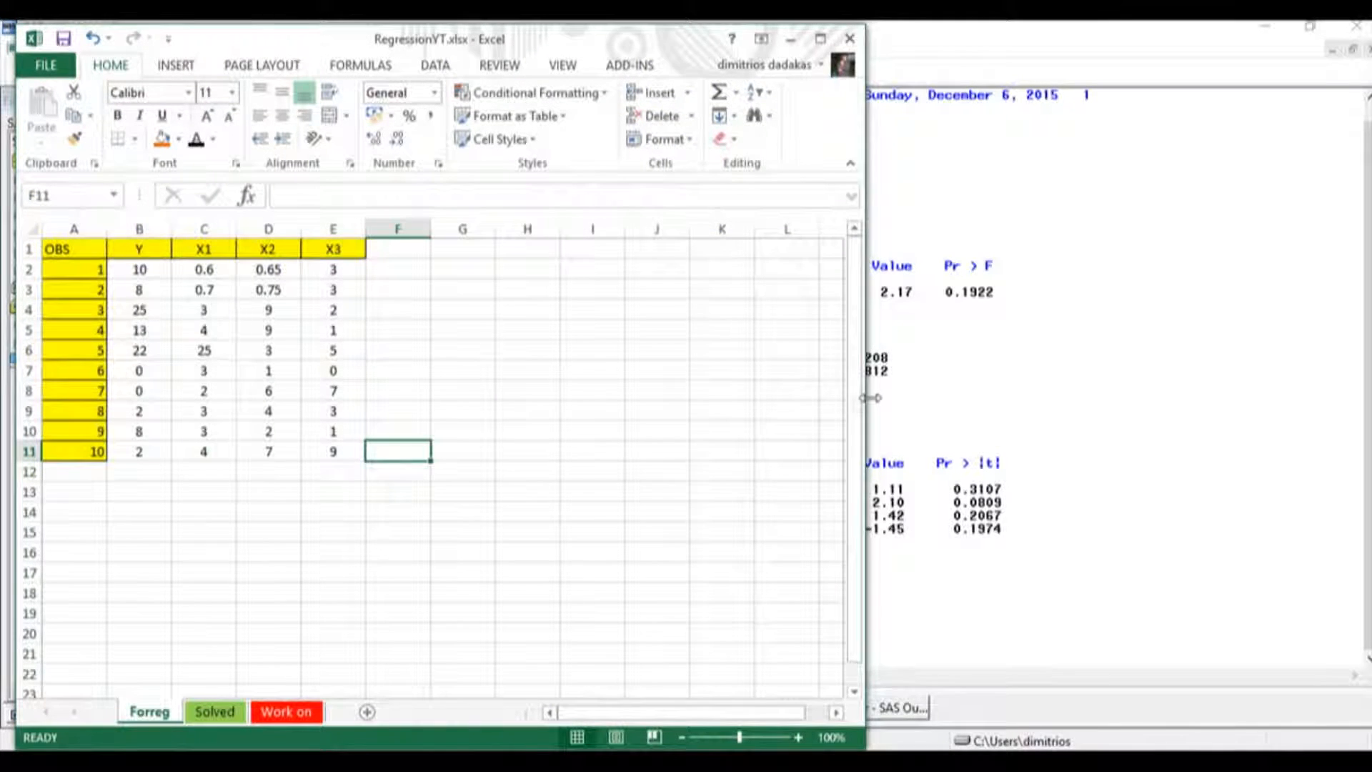
pyautogui.moveTo(865, 397); pyautogui.dragTo(520, 367)
pyautogui.click(212, 711)
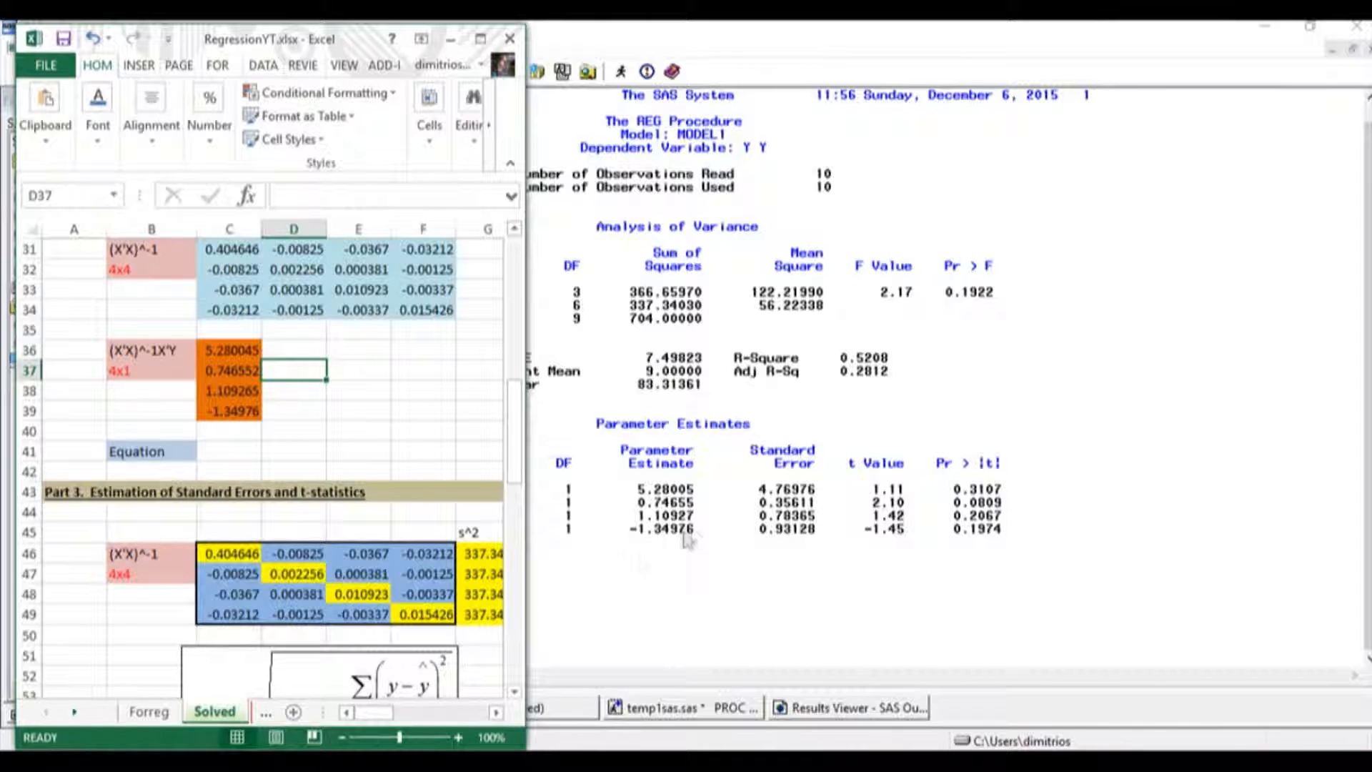
# Compare the standard errors in I46:I49 of the Solved sheet with the SAS parameter estimates, and return to SAS.
pyautogui.scroll(-1, 364, 562)
pyautogui.scroll(-2, 364, 562)
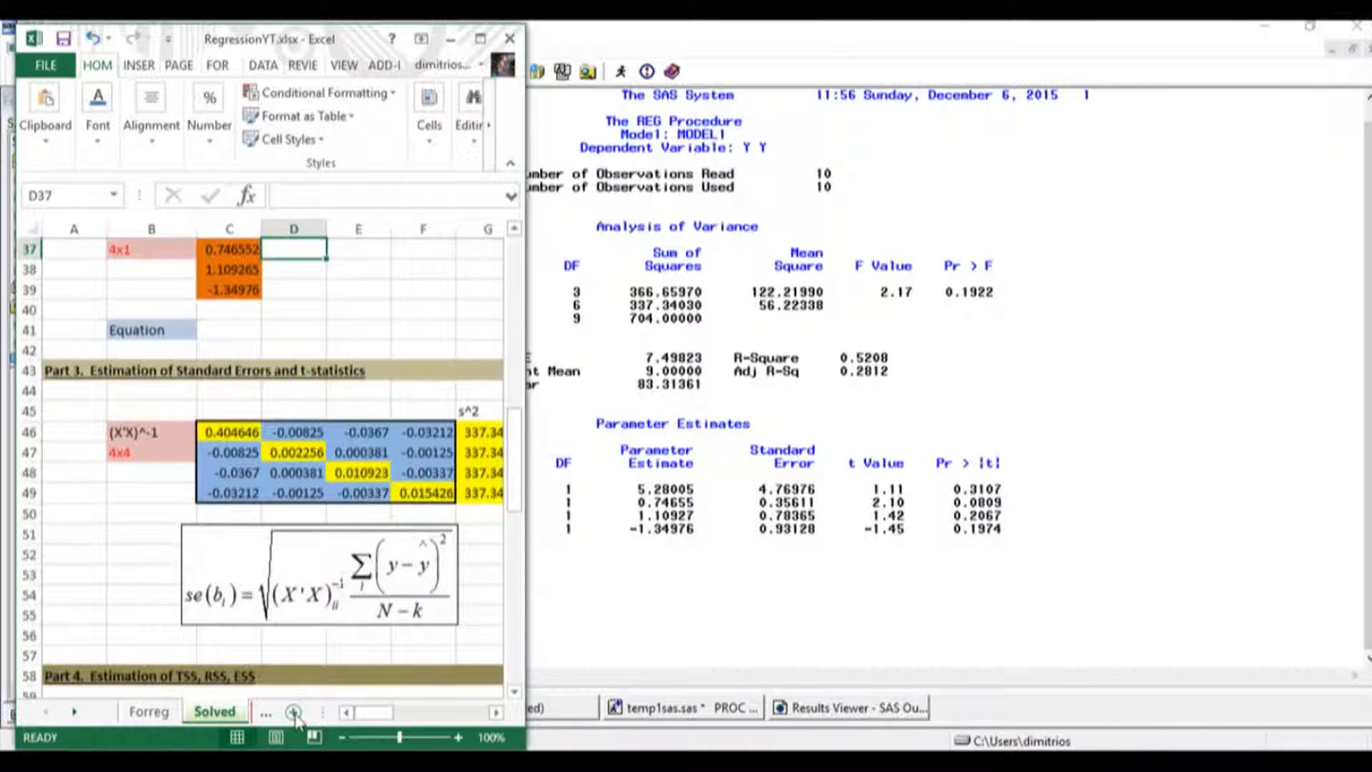
pyautogui.moveTo(368, 713); pyautogui.dragTo(400, 710)
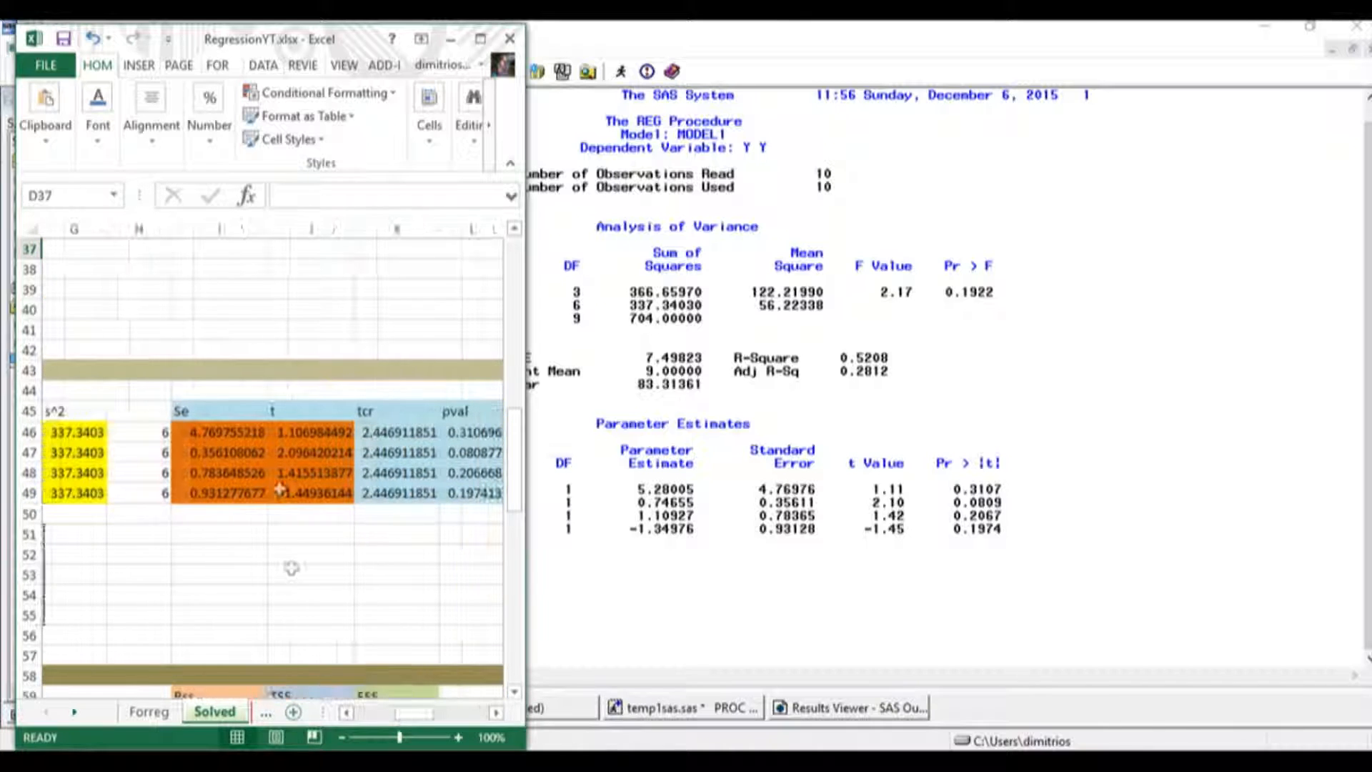
pyautogui.moveTo(214, 432); pyautogui.dragTo(218, 493)
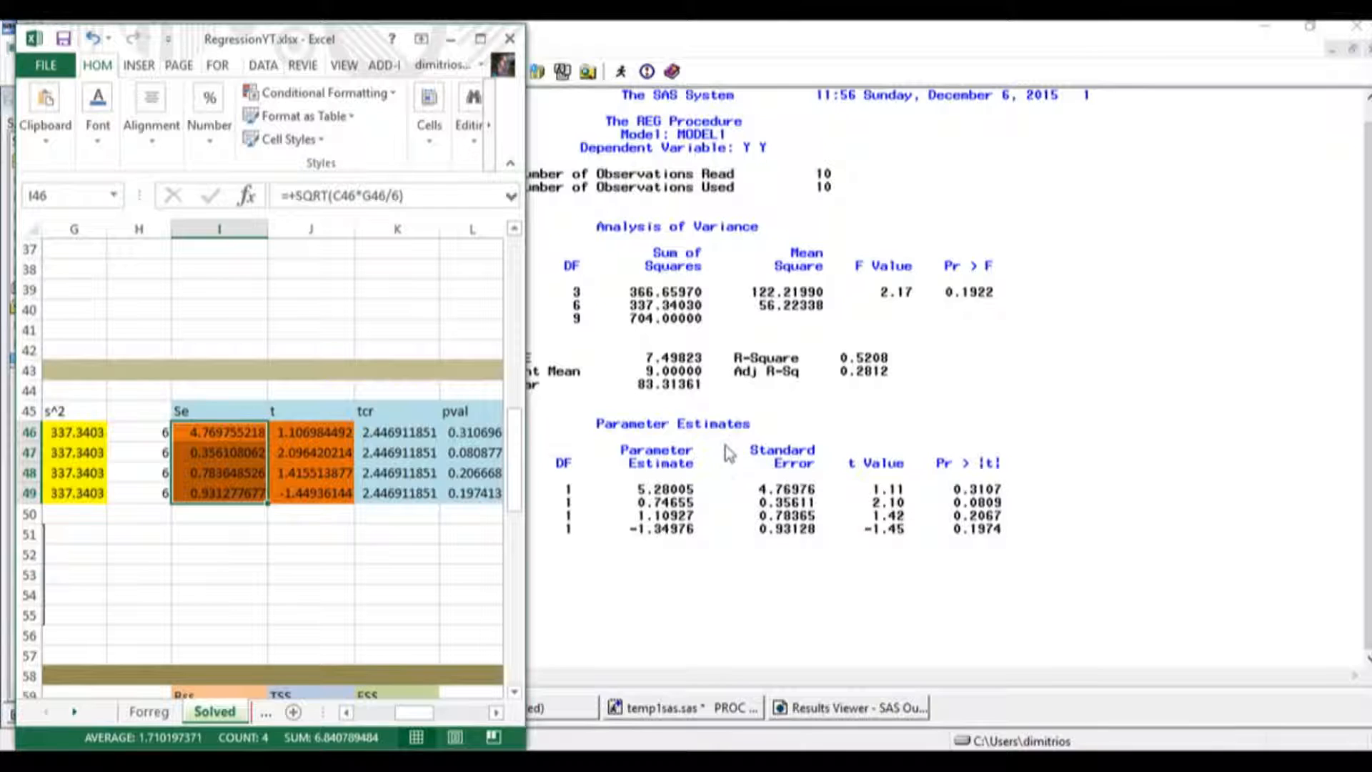
pyautogui.click(789, 377)
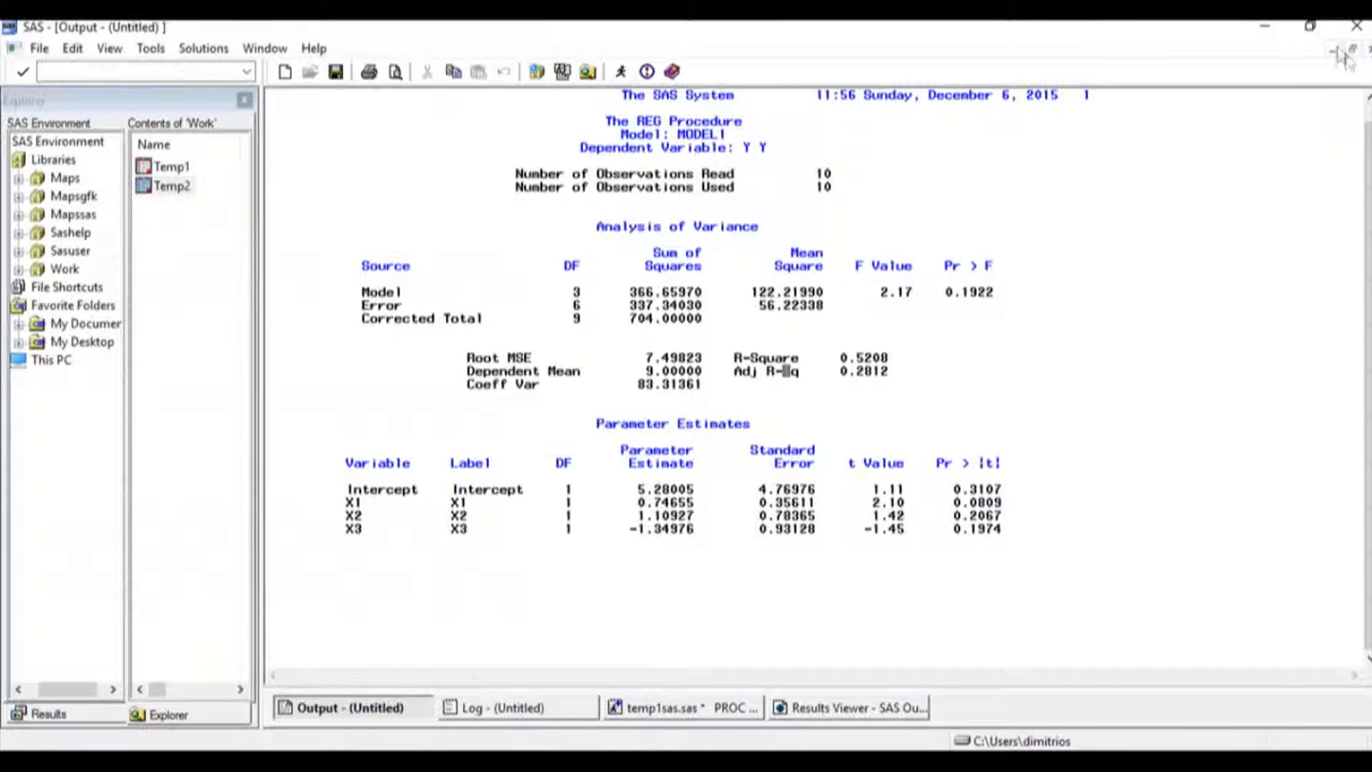
# Restore the Output window to its smaller size and maximize the Results Viewer.
pyautogui.click(1352, 50)
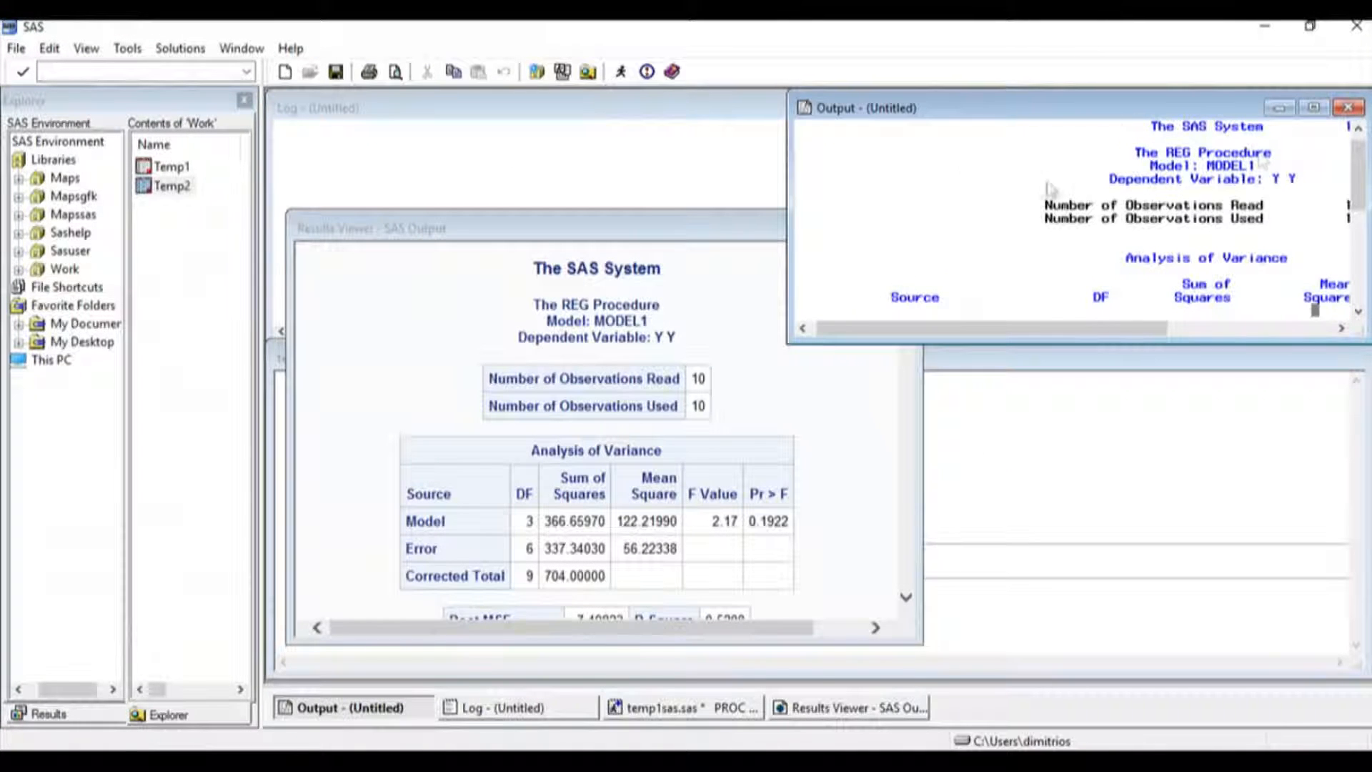
pyautogui.click(648, 307)
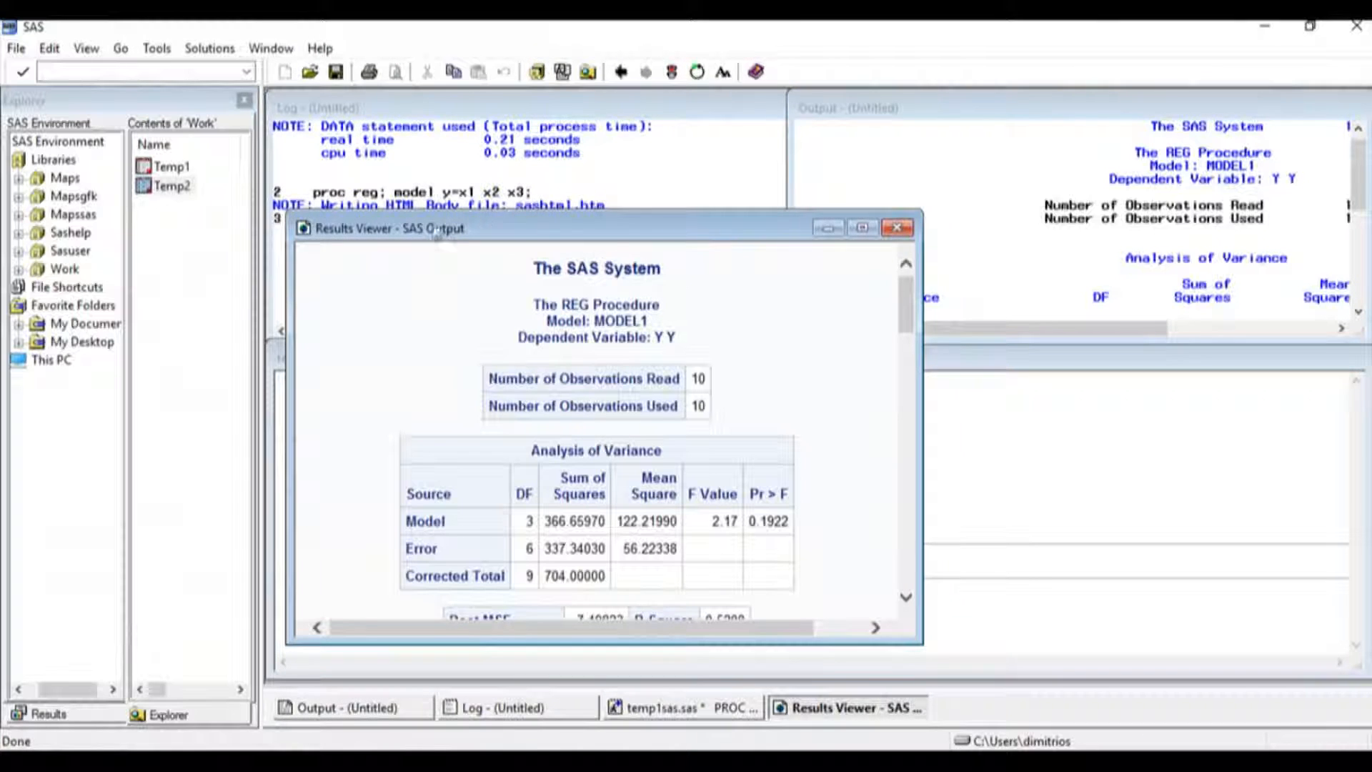
pyautogui.click(864, 229)
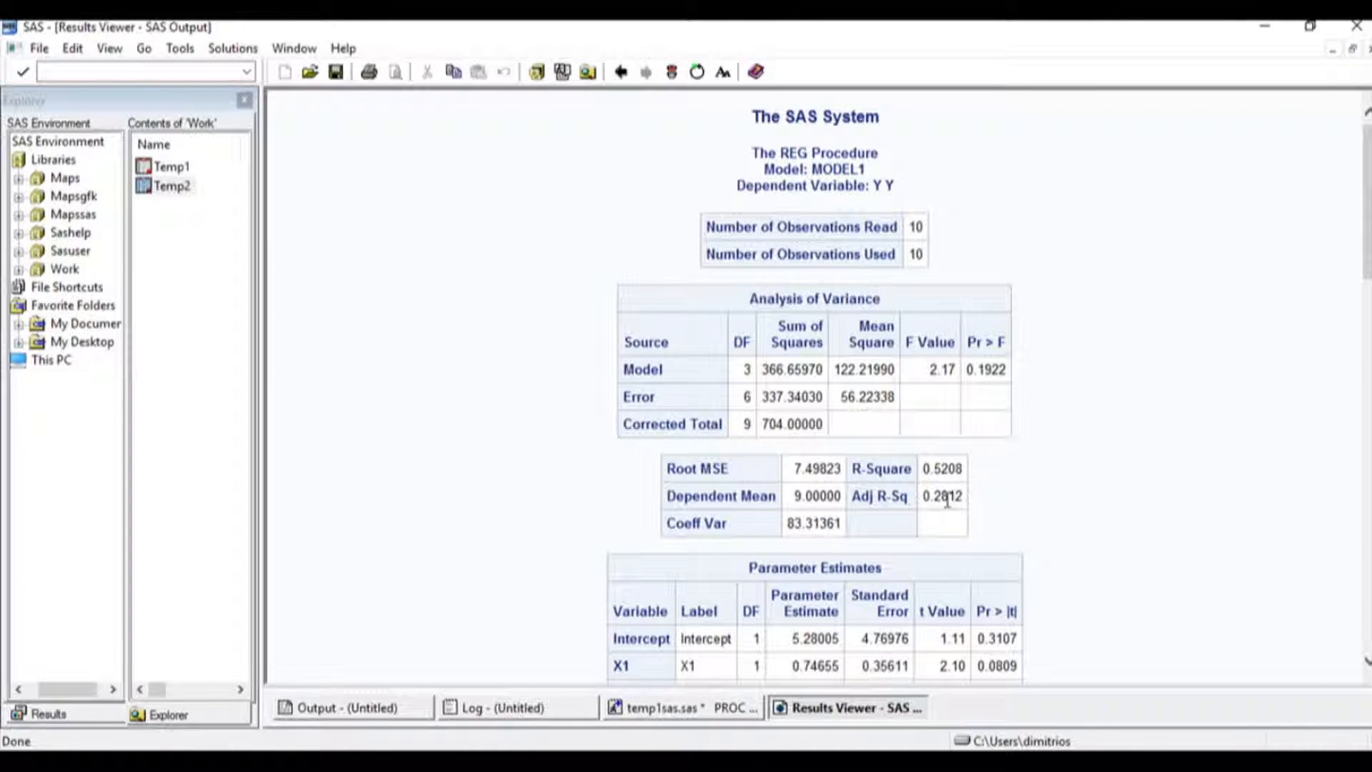
# Review the parameter estimates, fit diagnostics and residual plots in the Results Viewer, and restore its window to the smaller size.
pyautogui.scroll(-3, 862, 500)
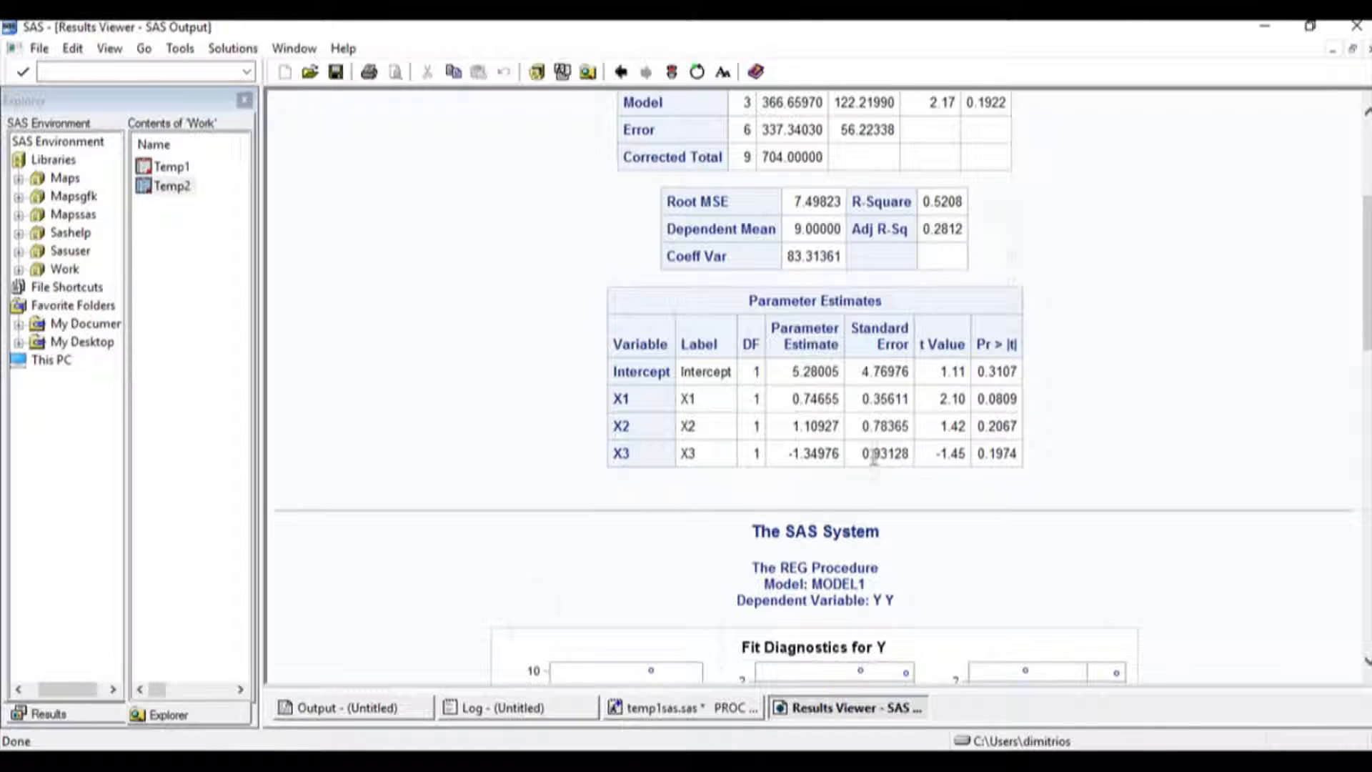
pyautogui.scroll(-5, 876, 458)
pyautogui.scroll(-4, 833, 449)
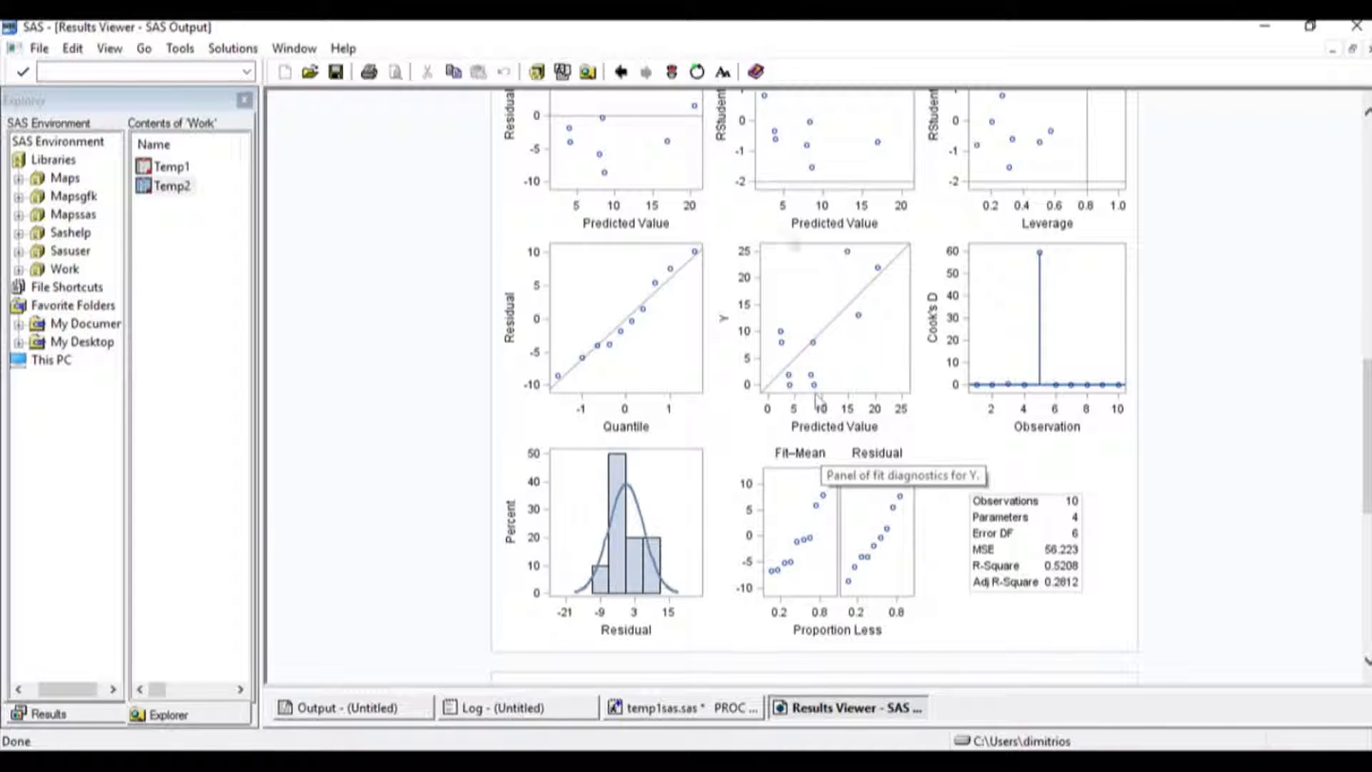
pyautogui.scroll(-3, 922, 550)
pyautogui.scroll(-5, 921, 553)
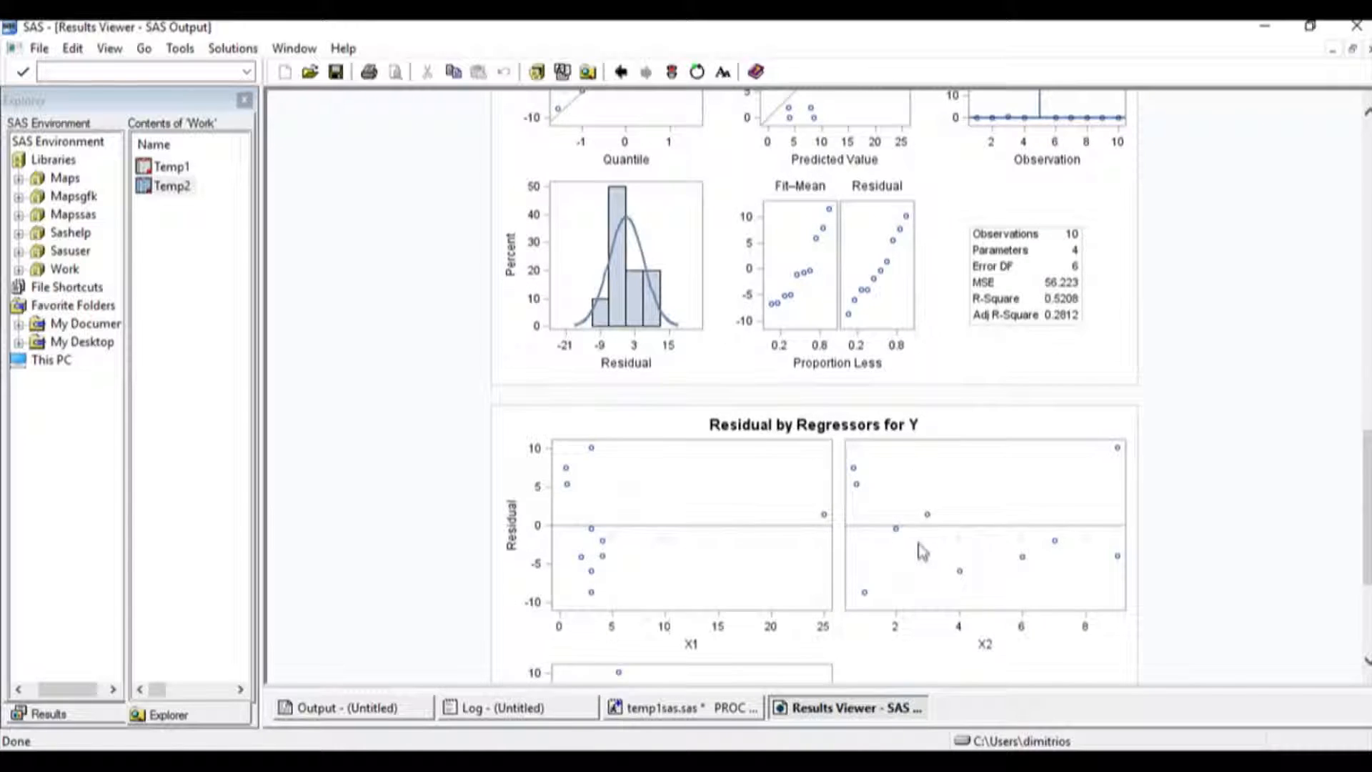
pyautogui.scroll(15, 922, 552)
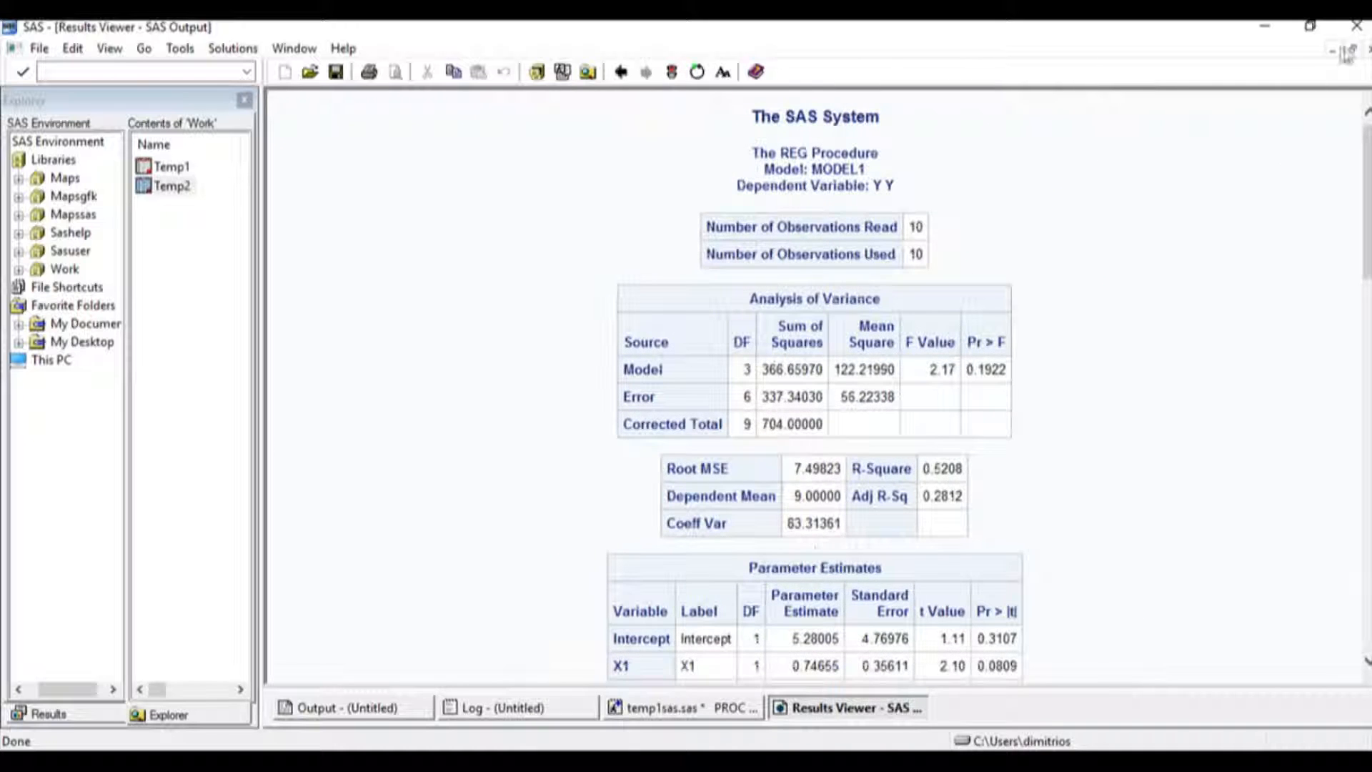
pyautogui.click(1350, 50)
pyautogui.click(998, 104)
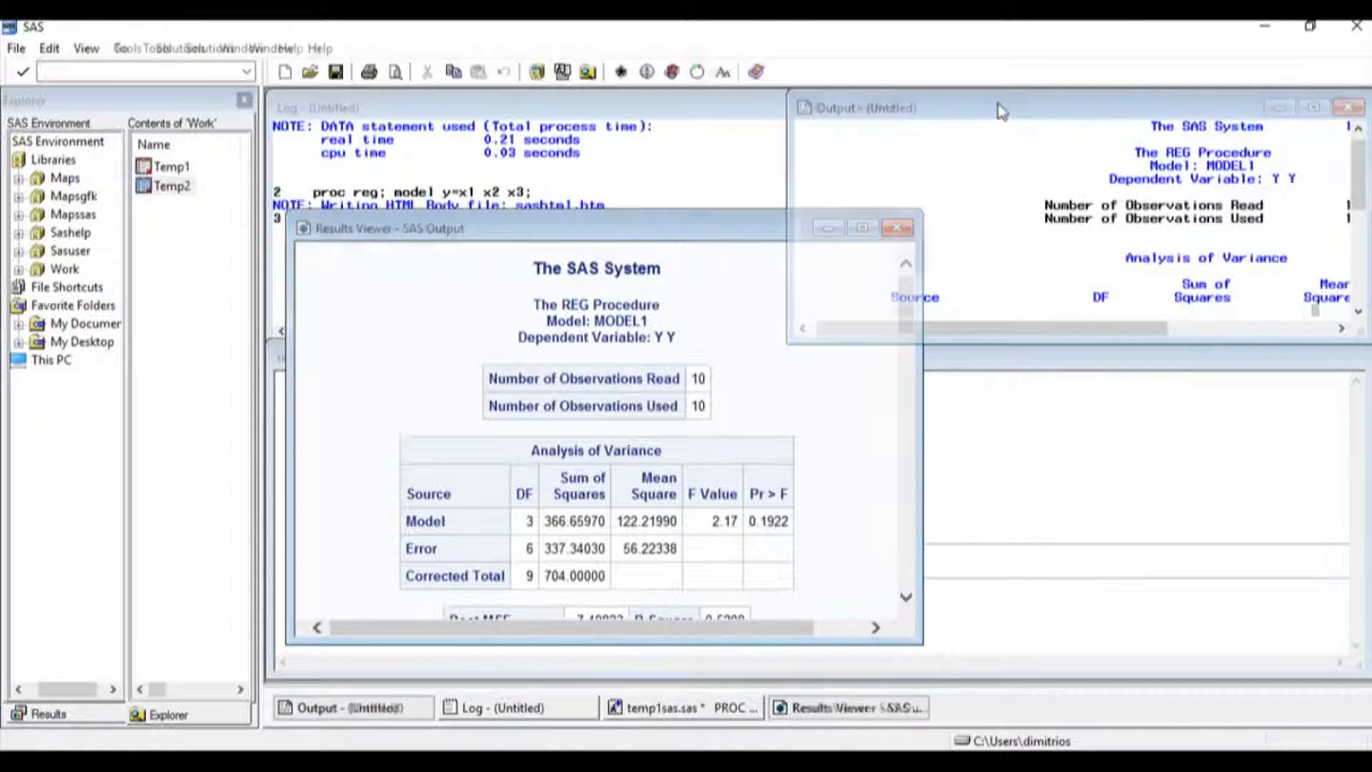